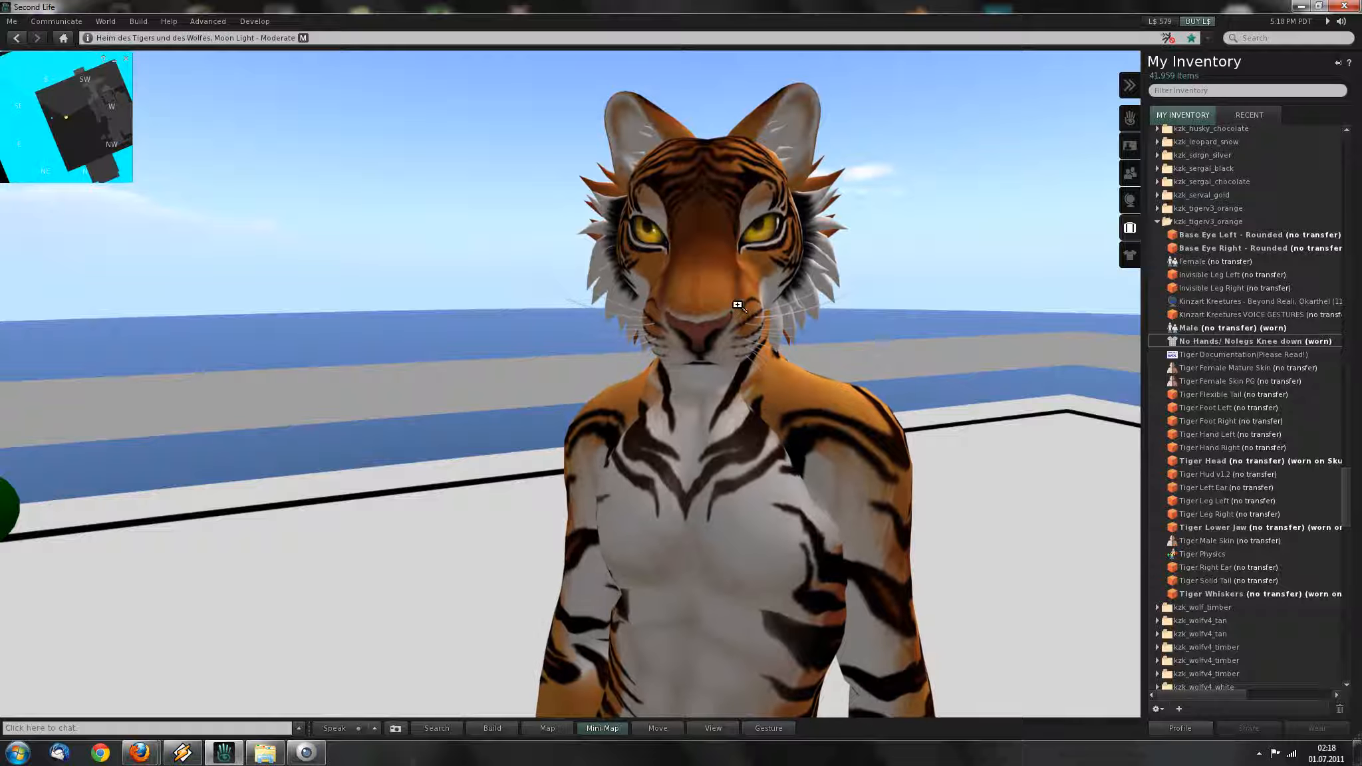
Orbit and zoom around the tiger avatar to inspect its face and body from several angles.
left_click_drag(682, 395, 681, 333, "alt")
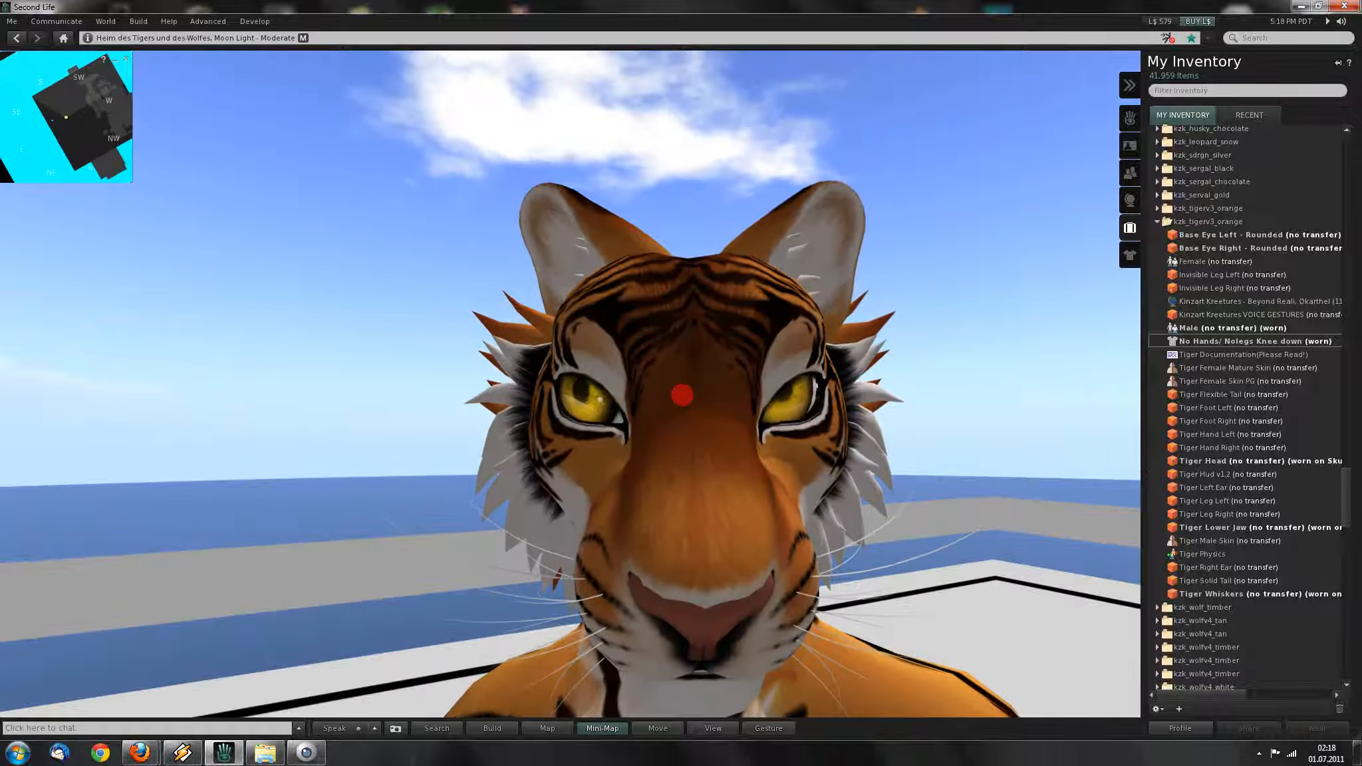
mouse_move(682, 395)
left_mouse_down("alt")
mouse_move(725, 459)
mouse_move(759, 456)
mouse_move(698, 399)
left_mouse_up("alt")
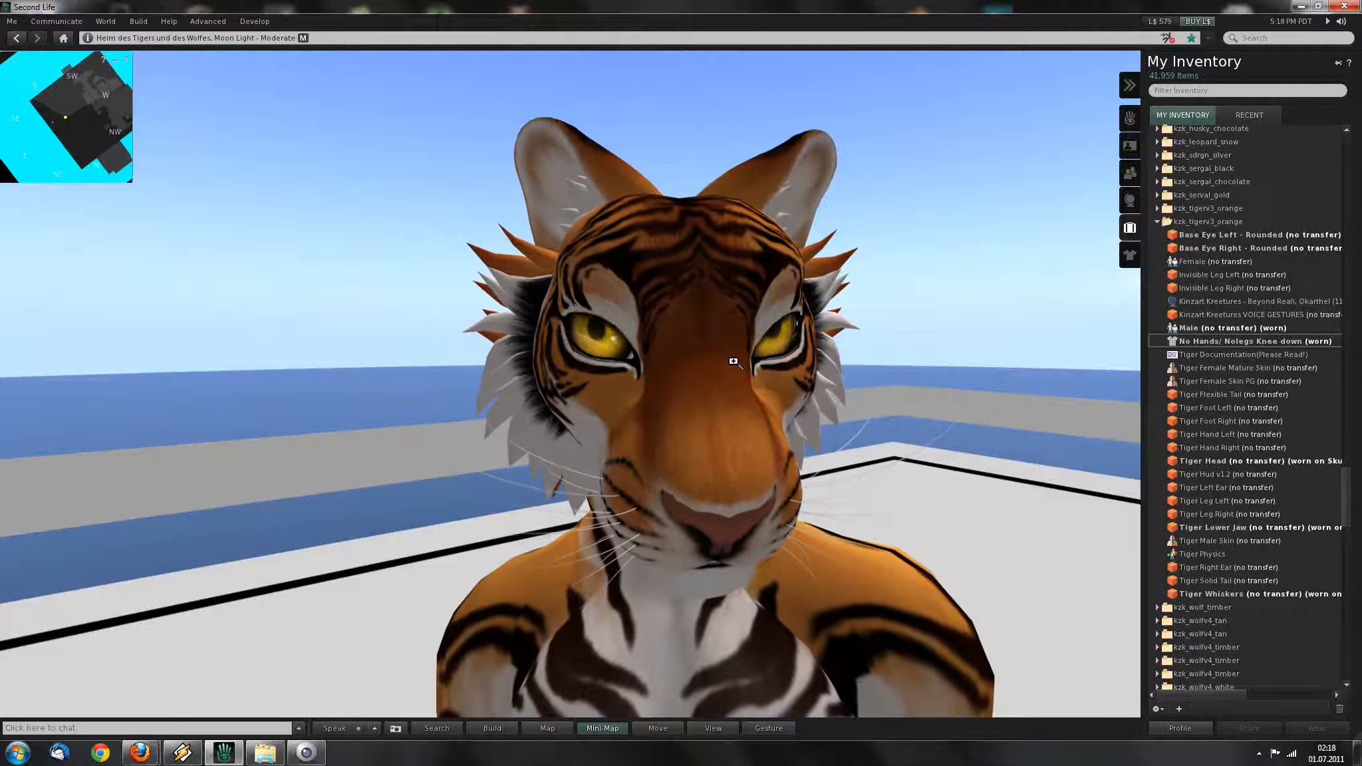
left_click_drag(679, 393, 592, 422, "alt")
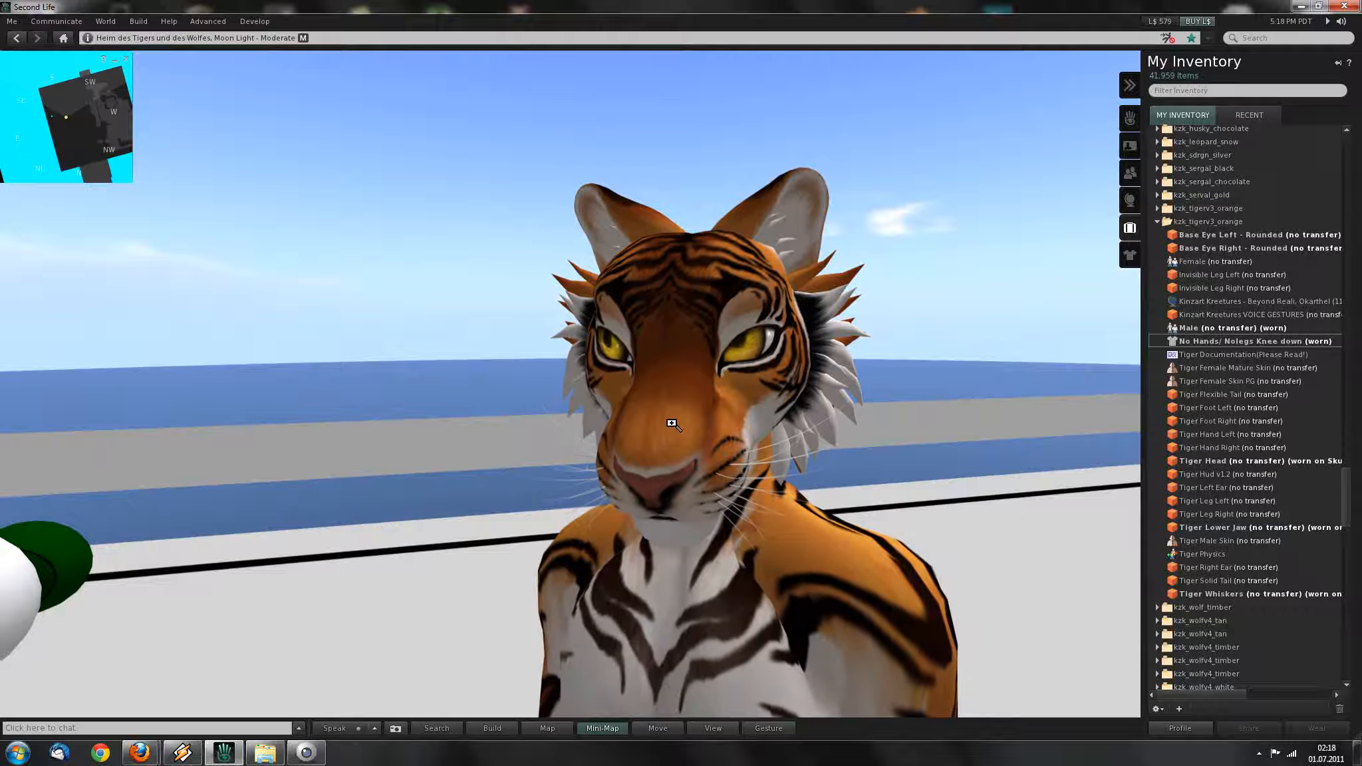
left_click_drag(680, 395, 648, 443, "alt")
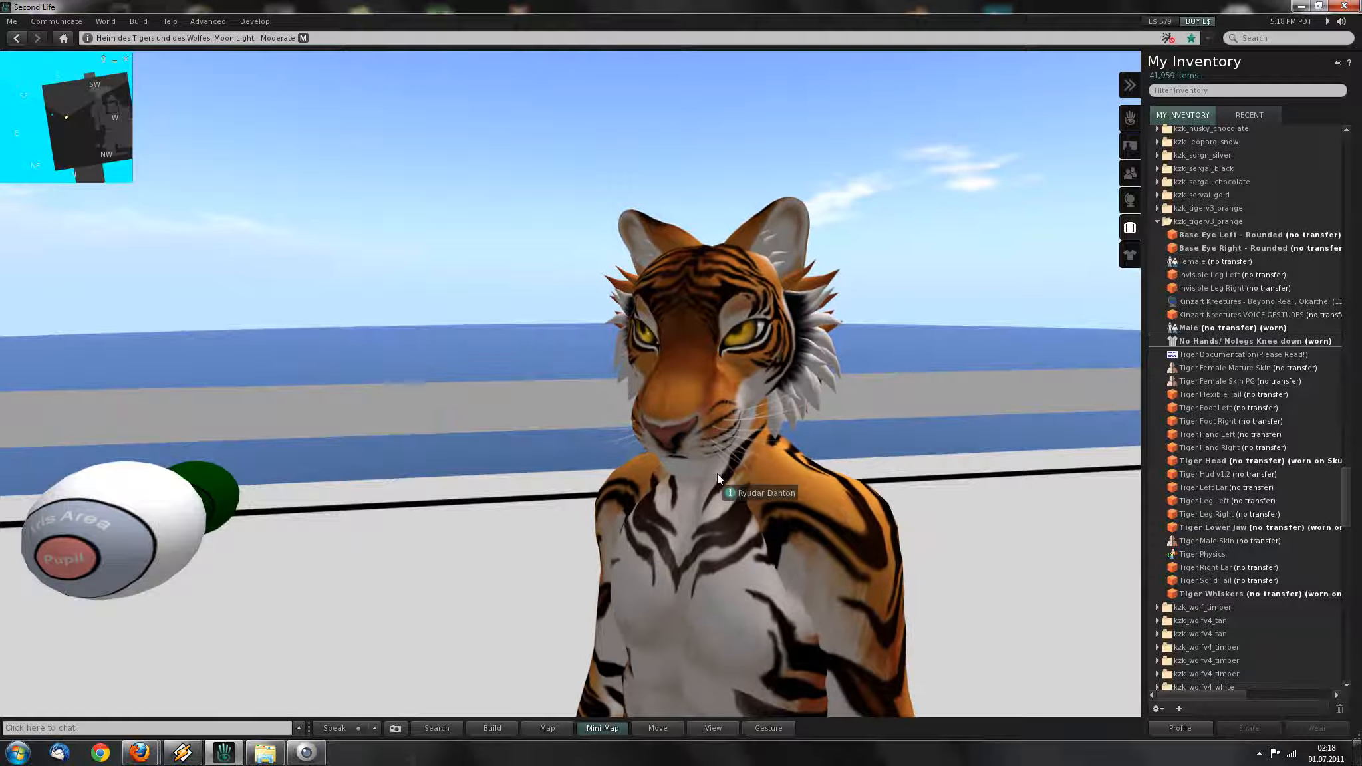
left_click_drag(685, 397, 599, 402, "ctrl+alt")
left_click_drag(684, 387, 765, 362, "alt")
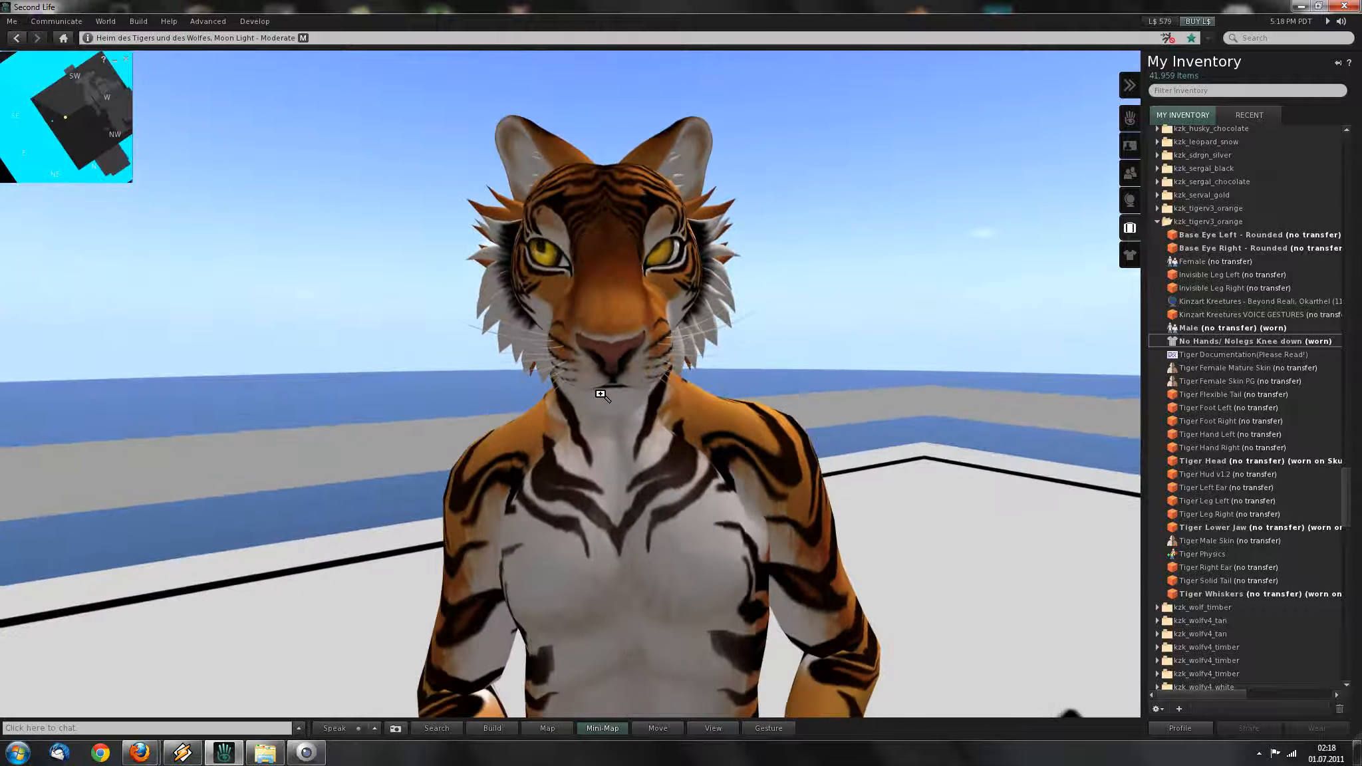
left_click_drag(694, 502, 660, 343, "alt")
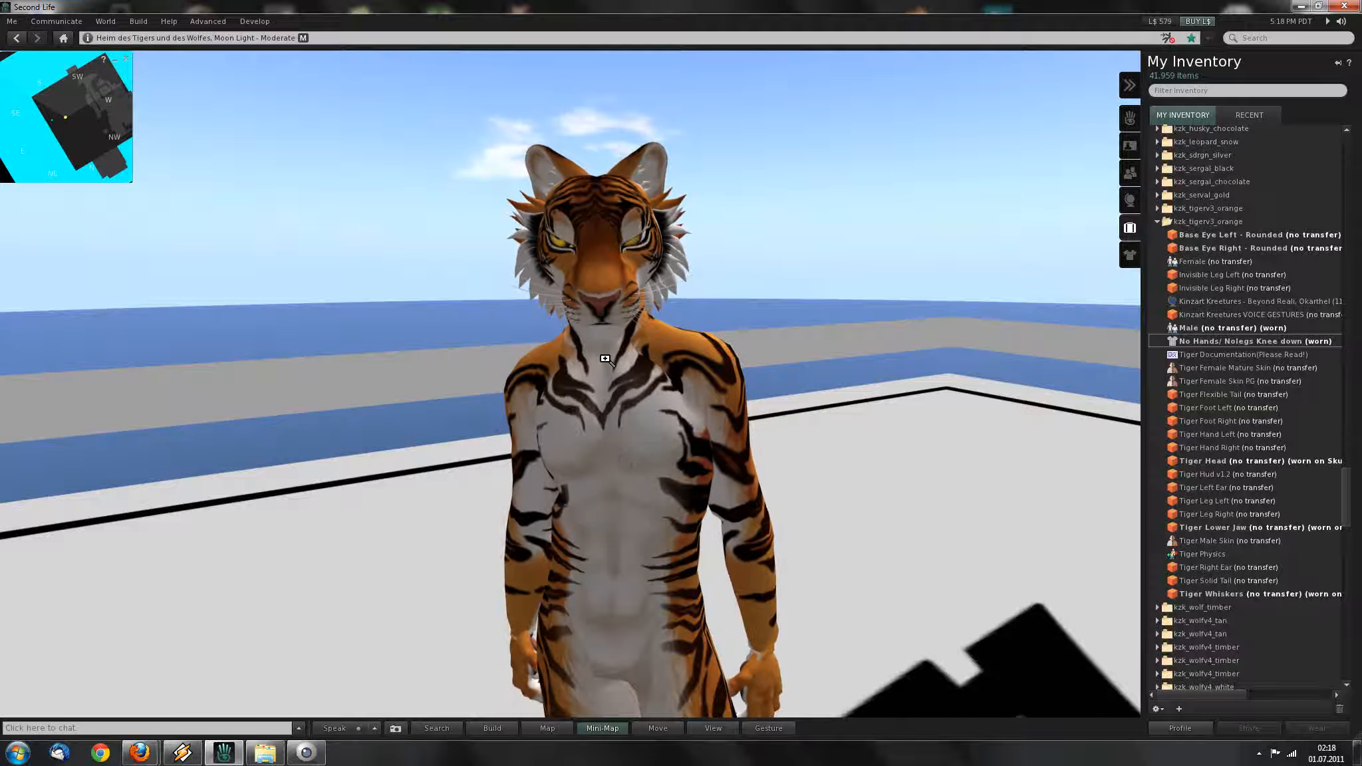
left_click_drag(680, 394, 758, 442, "alt")
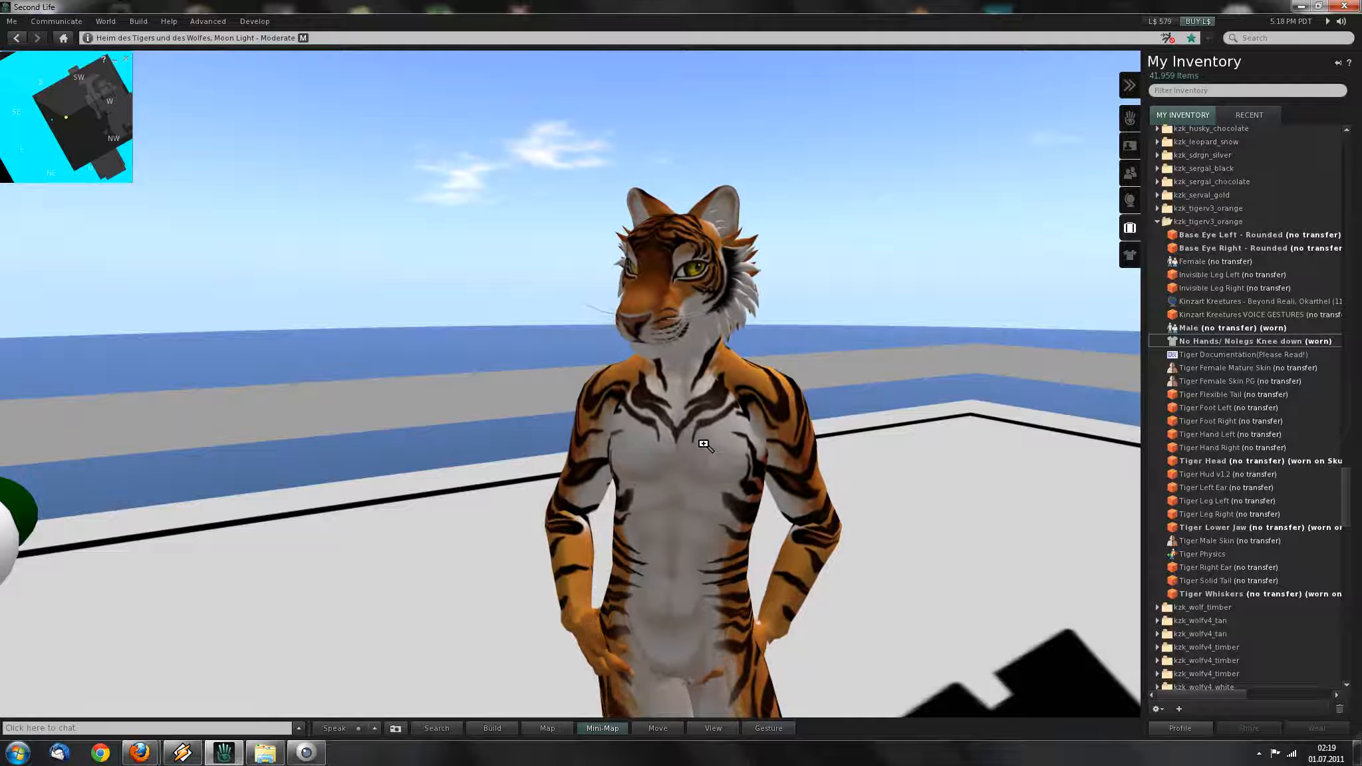
mouse_move(694, 490)
left_mouse_down("alt")
mouse_move(765, 399)
mouse_move(676, 397)
mouse_move(592, 416)
left_mouse_up("alt")
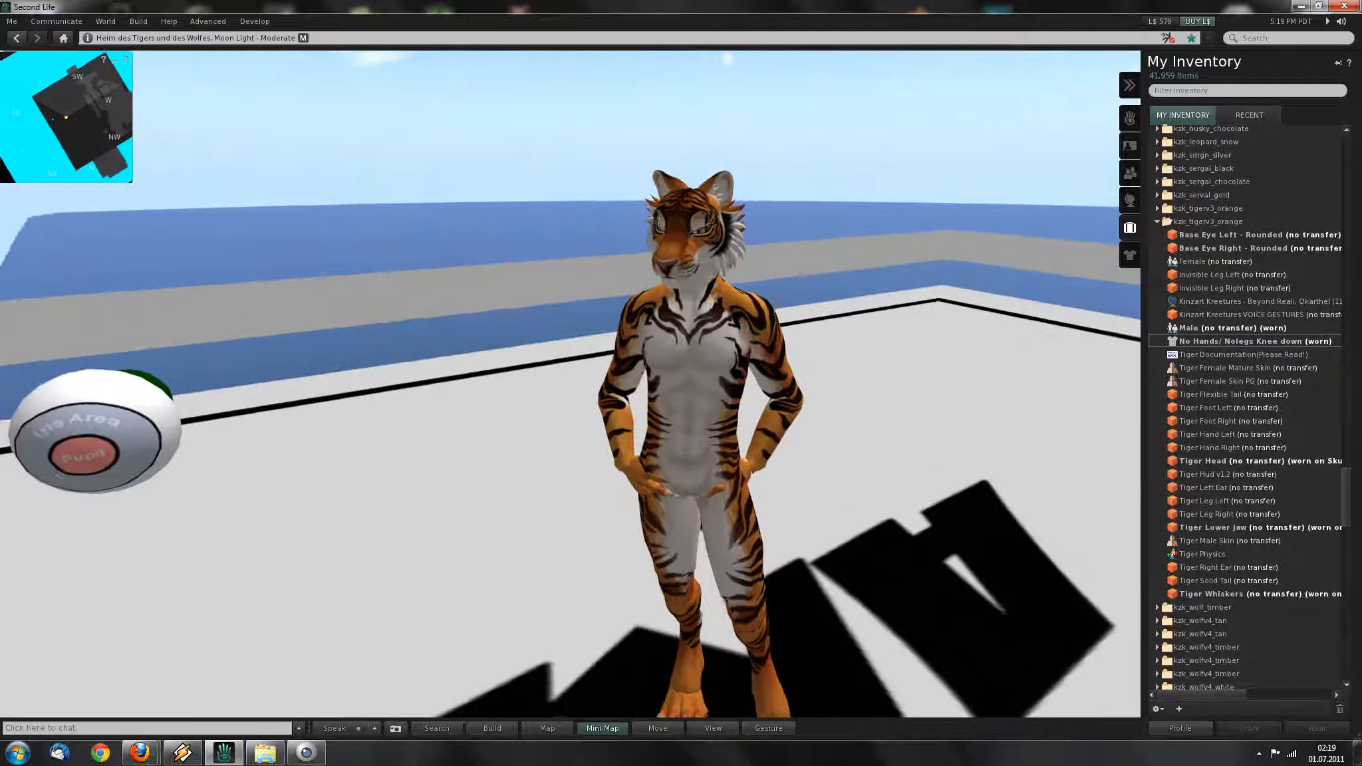
left_click_drag(706, 393, 1138, 411, "alt")
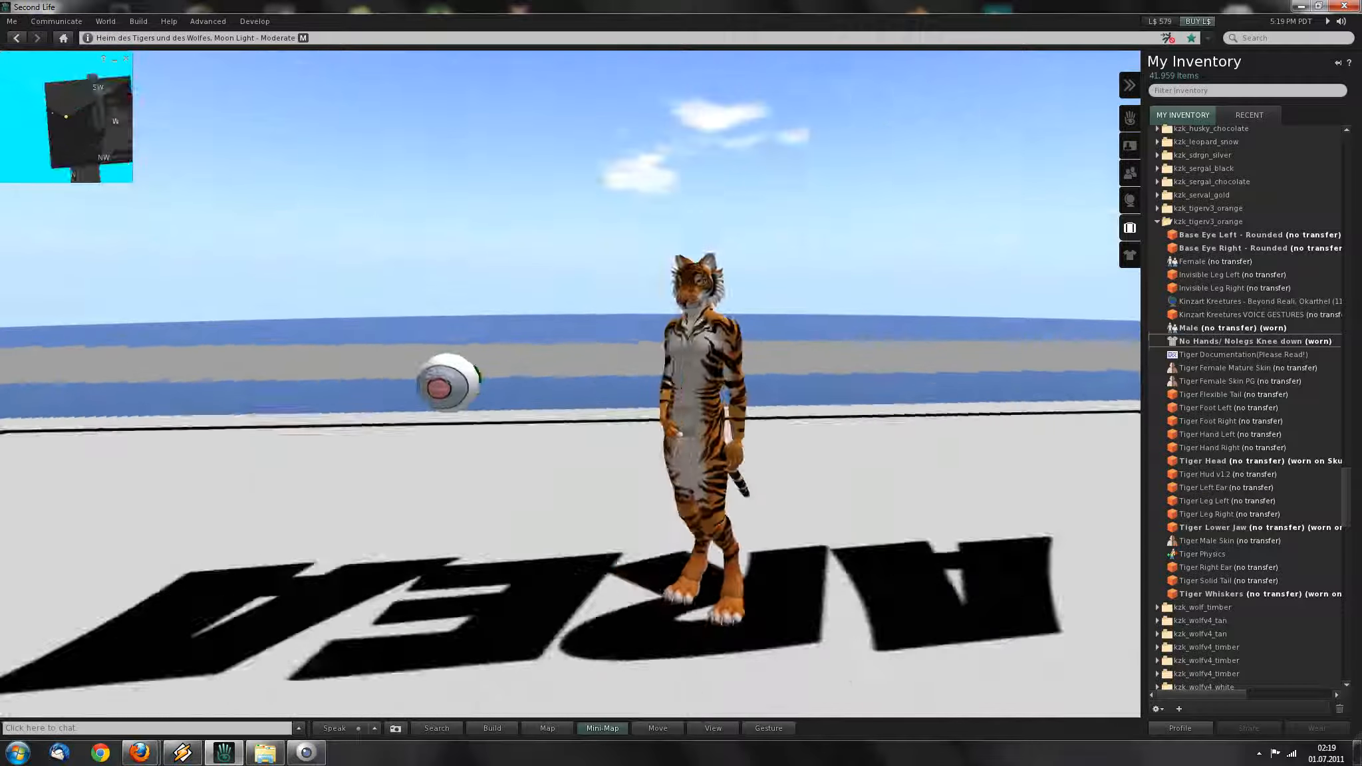
left_click_drag(553, 405, 795, 411, "alt")
left_click_drag(681, 396, 619, 479, "alt")
left_click_drag(696, 390, 573, 420, "alt")
mouse_move(694, 389)
left_mouse_down("ctrl+alt")
mouse_move(971, 393)
mouse_move(778, 419)
mouse_move(599, 339)
mouse_move(751, 335)
mouse_move(638, 296)
mouse_move(533, 289)
mouse_move(494, 315)
mouse_move(589, 317)
mouse_move(669, 369)
mouse_move(656, 366)
mouse_move(685, 426)
mouse_move(689, 398)
left_mouse_up("ctrl+alt")
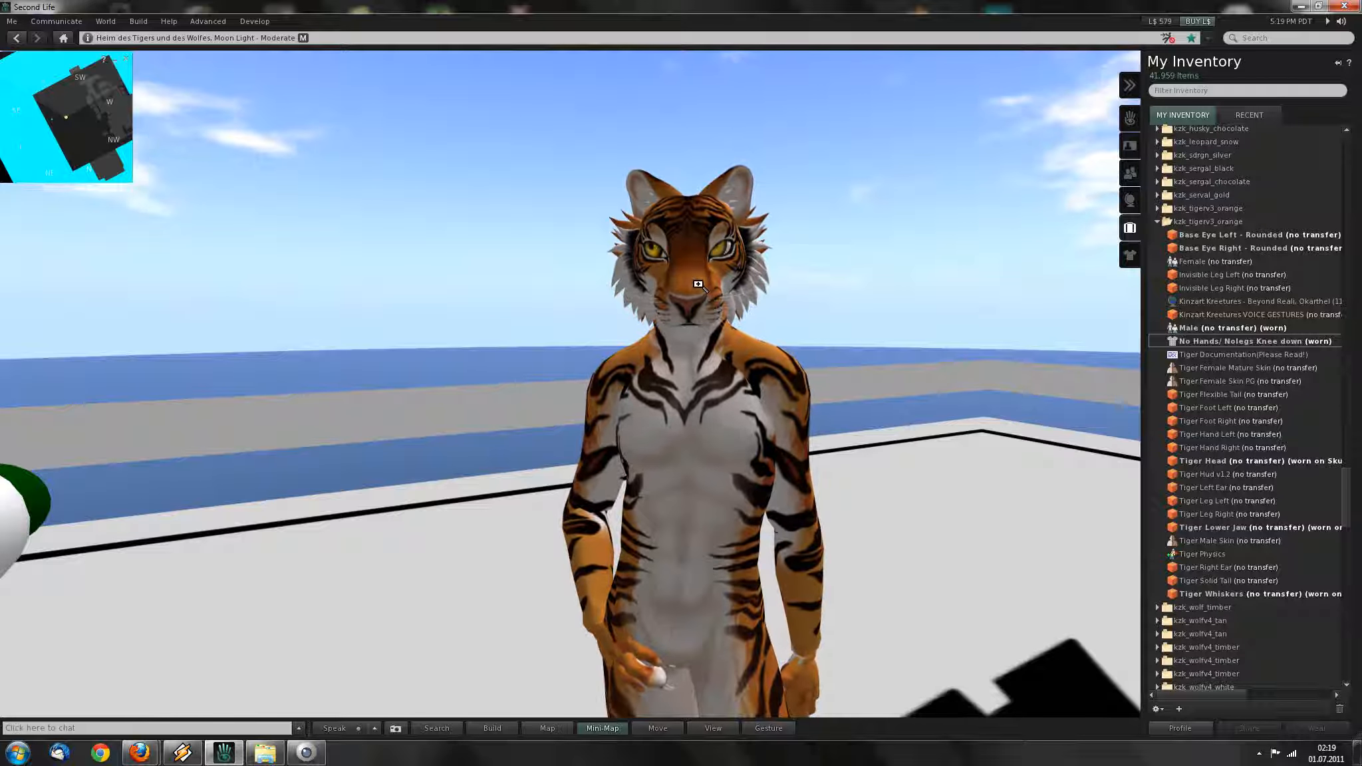
Turn the camera to the floating eyeball prims and centre it on the green sphere.
left_click(681, 394, "alt")
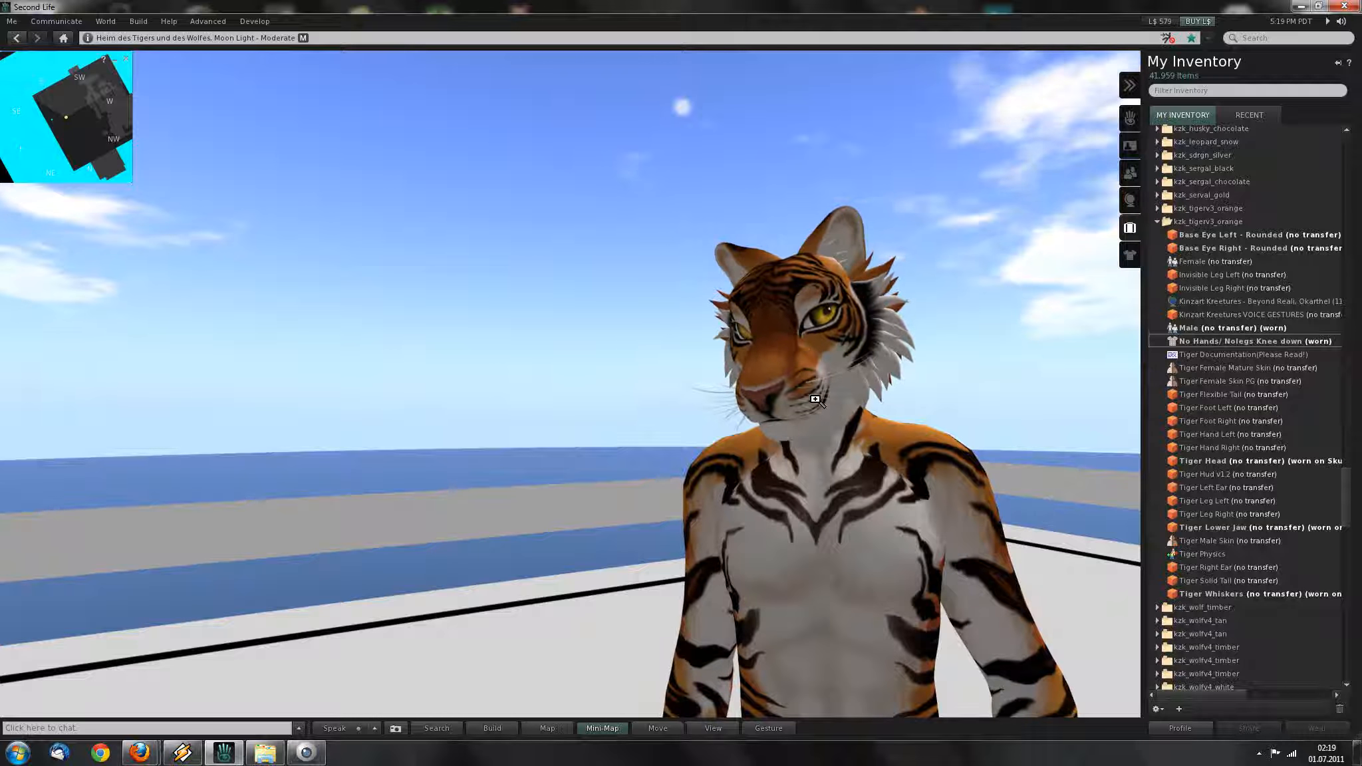
left_click_drag(641, 406, 479, 532, "alt")
left_click(458, 420, "alt")
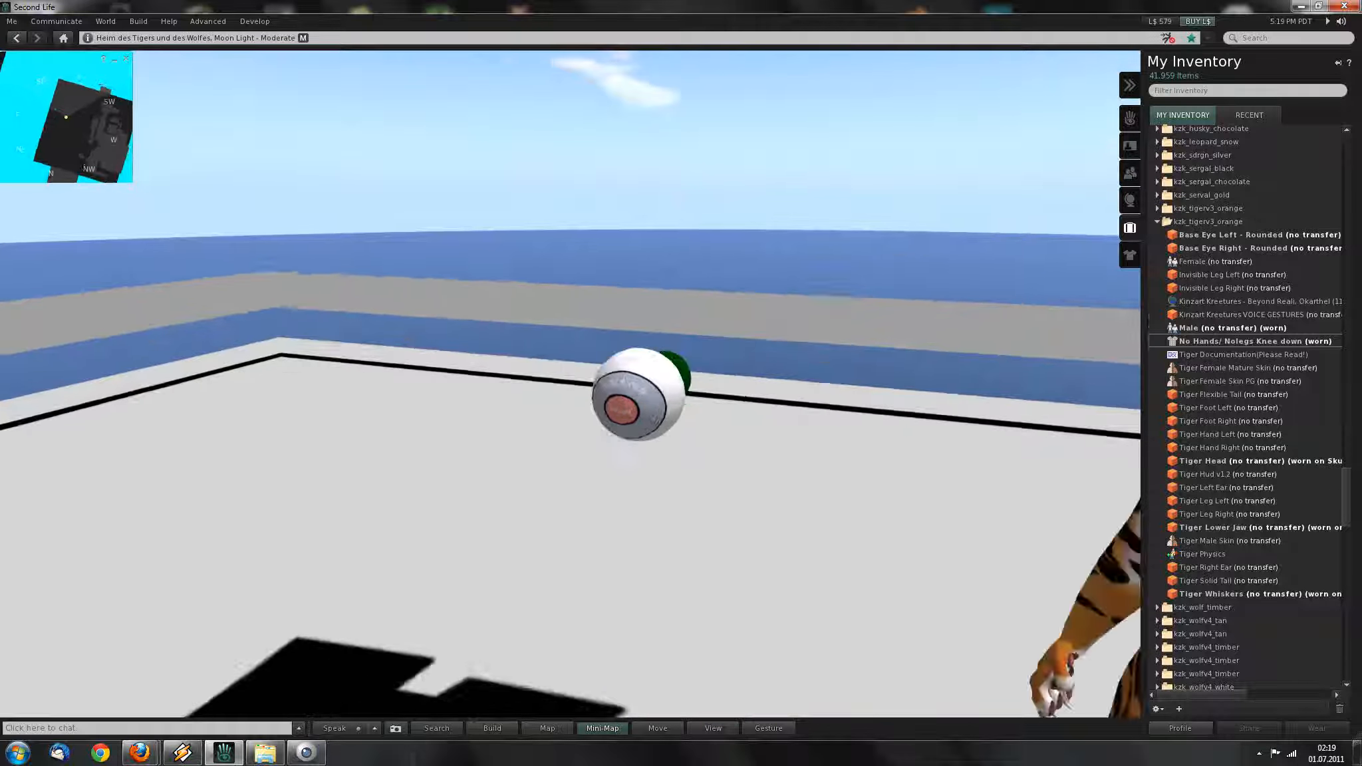
left_click_drag(638, 394, 878, 332, "alt")
left_click_drag(680, 383, 639, 429, "alt")
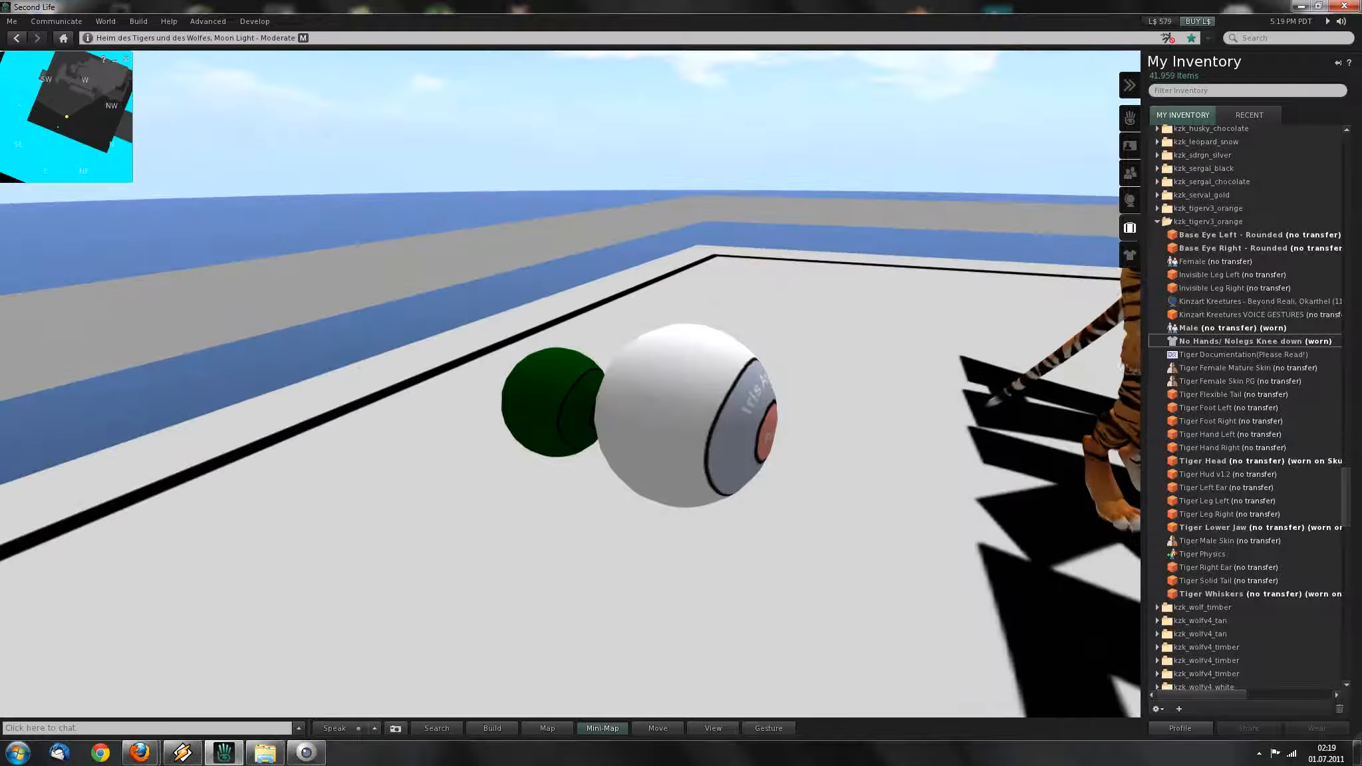
left_click(557, 401, "alt")
left_click_drag(688, 397, 641, 409, "ctrl+alt")
Open the green eyeball prim for editing, then close the build tools.
right_click(674, 387)
left_click(693, 402)
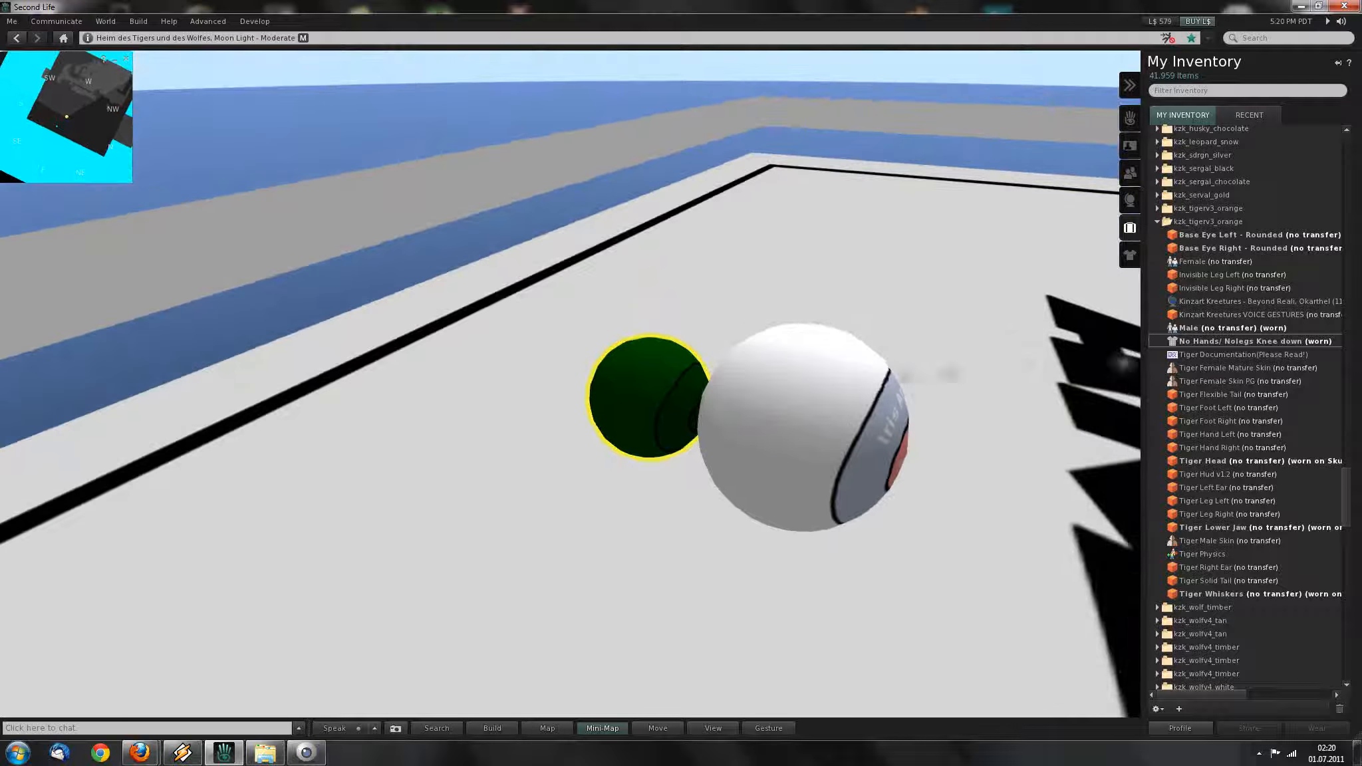
key("ctrl+b")
left_click(189, 179)
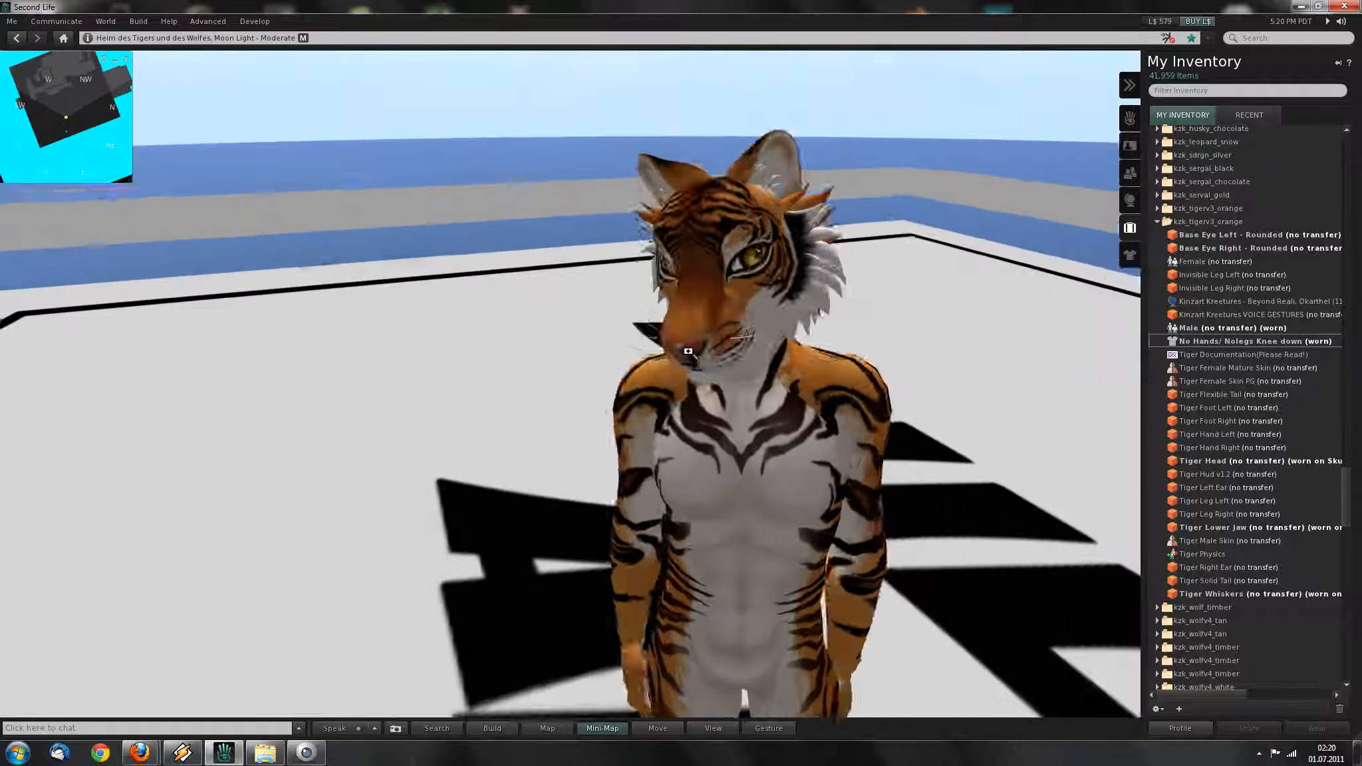
Detach the worn tiger head to view the eye and jaw prims, then wear Tiger Head again.
right_click(717, 276)
left_click(737, 300)
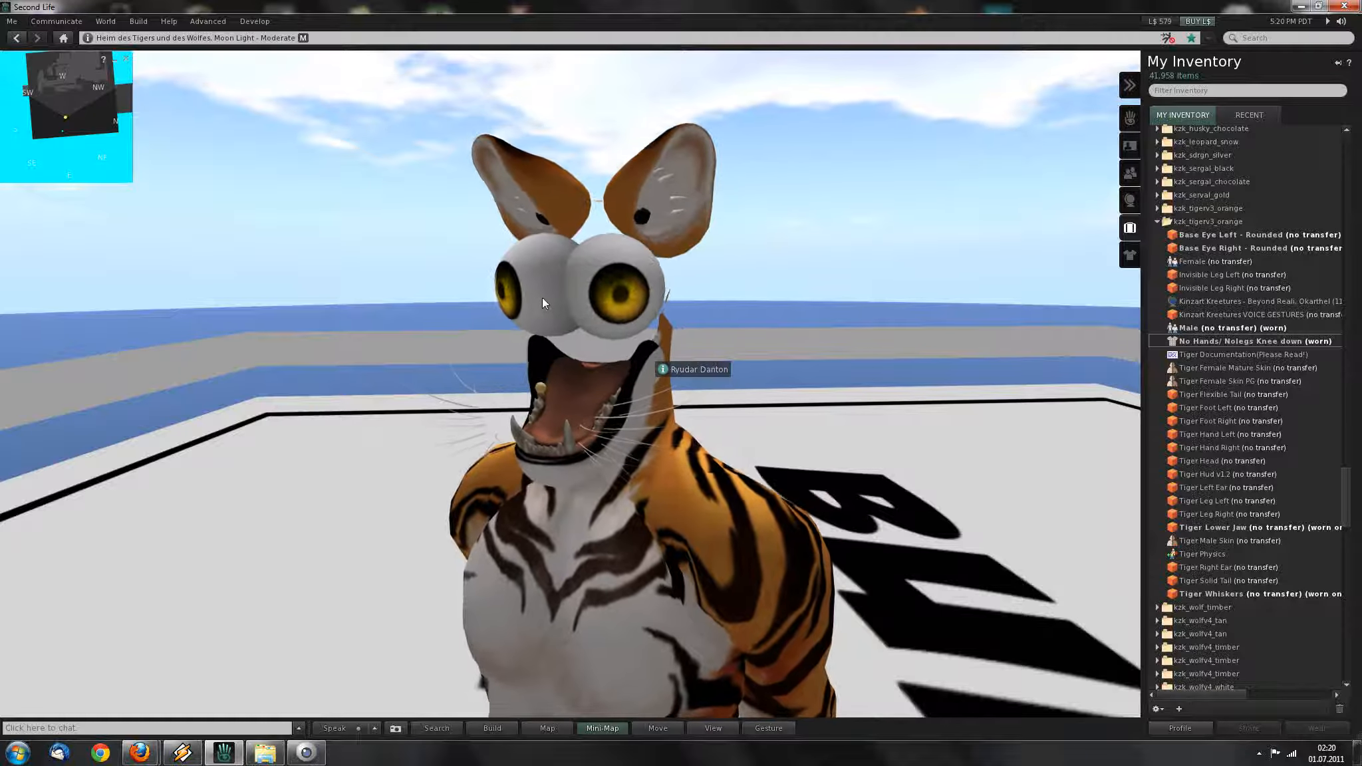
left_click_drag(649, 320, 705, 619, "ctrl+alt")
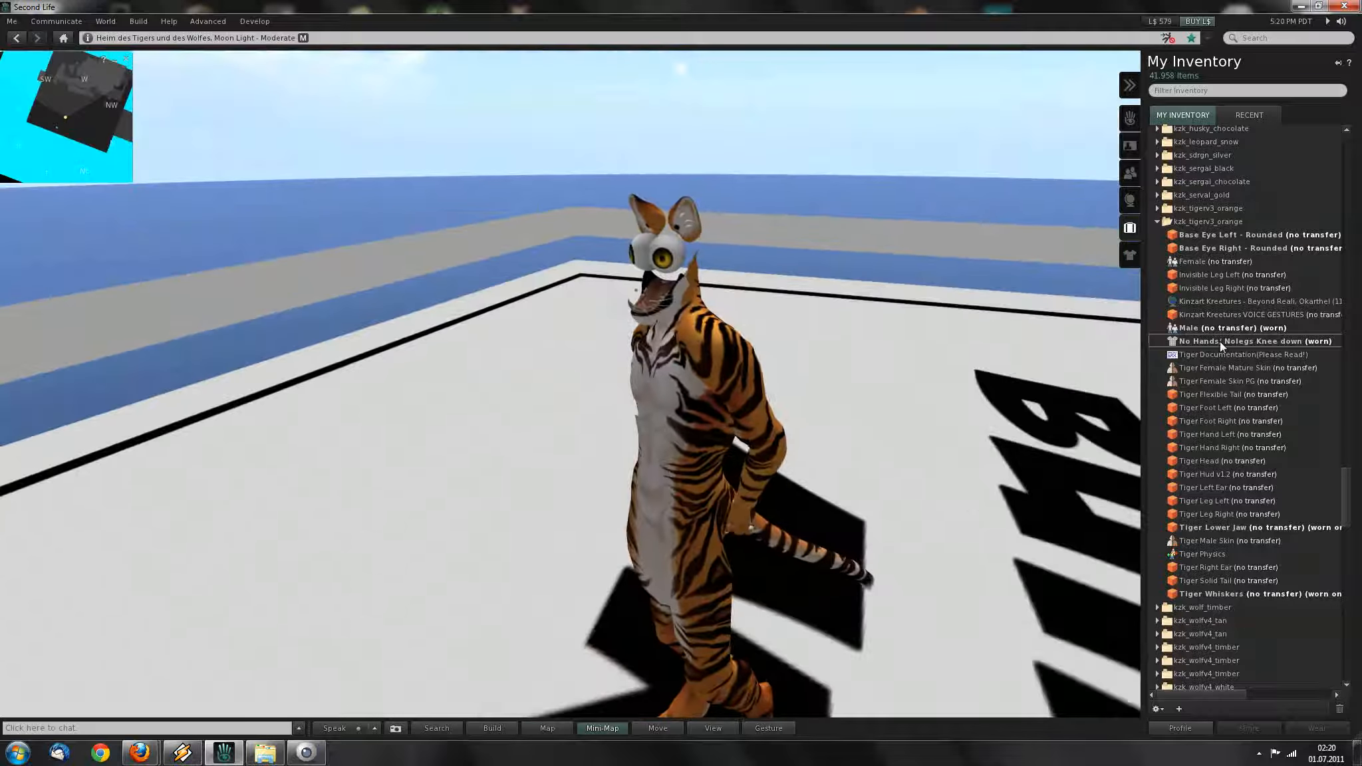
left_click(1231, 549)
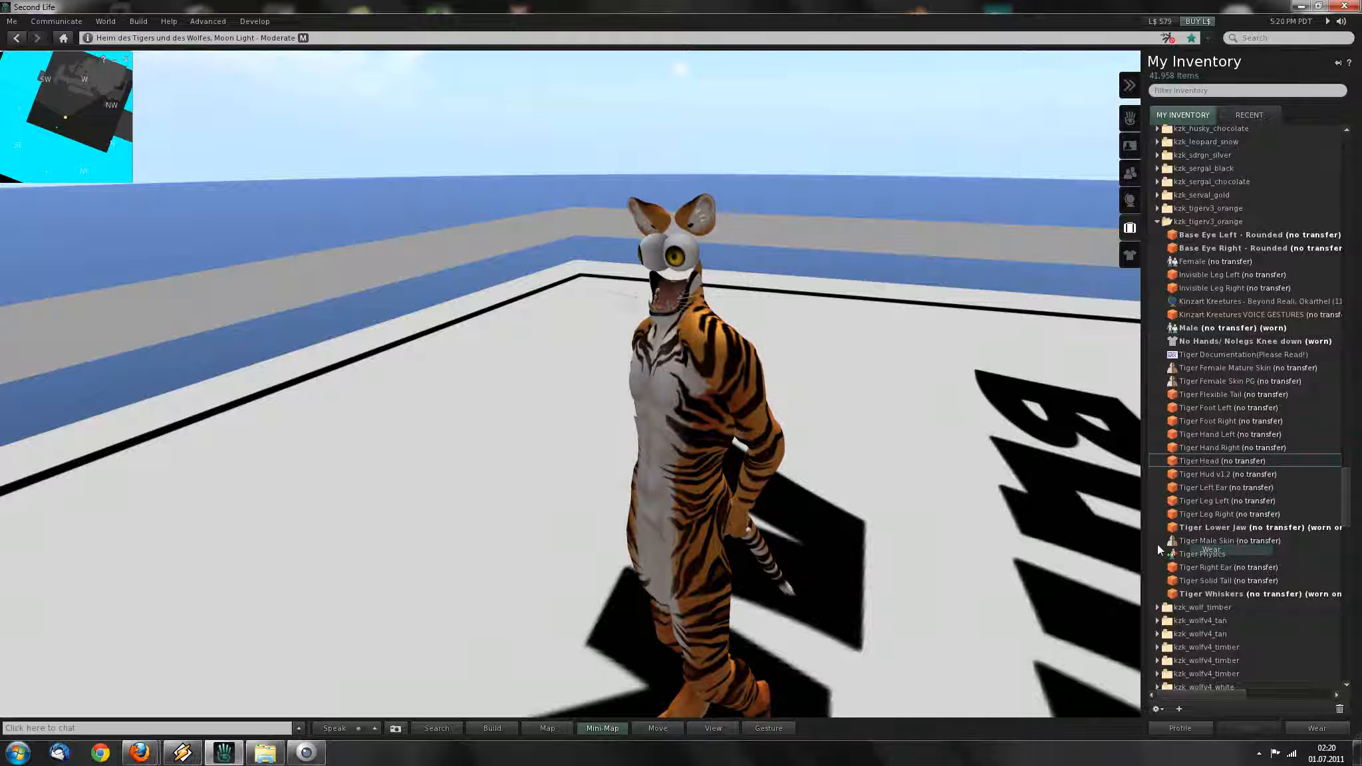
Focus on the white eyeball prim, open it for editing, and pull back to see the tiger.
left_click_drag(675, 394, 799, 401, "alt")
left_click_drag(687, 393, 617, 407, "alt")
left_click_drag(838, 391, 680, 395, "alt")
right_click(681, 395)
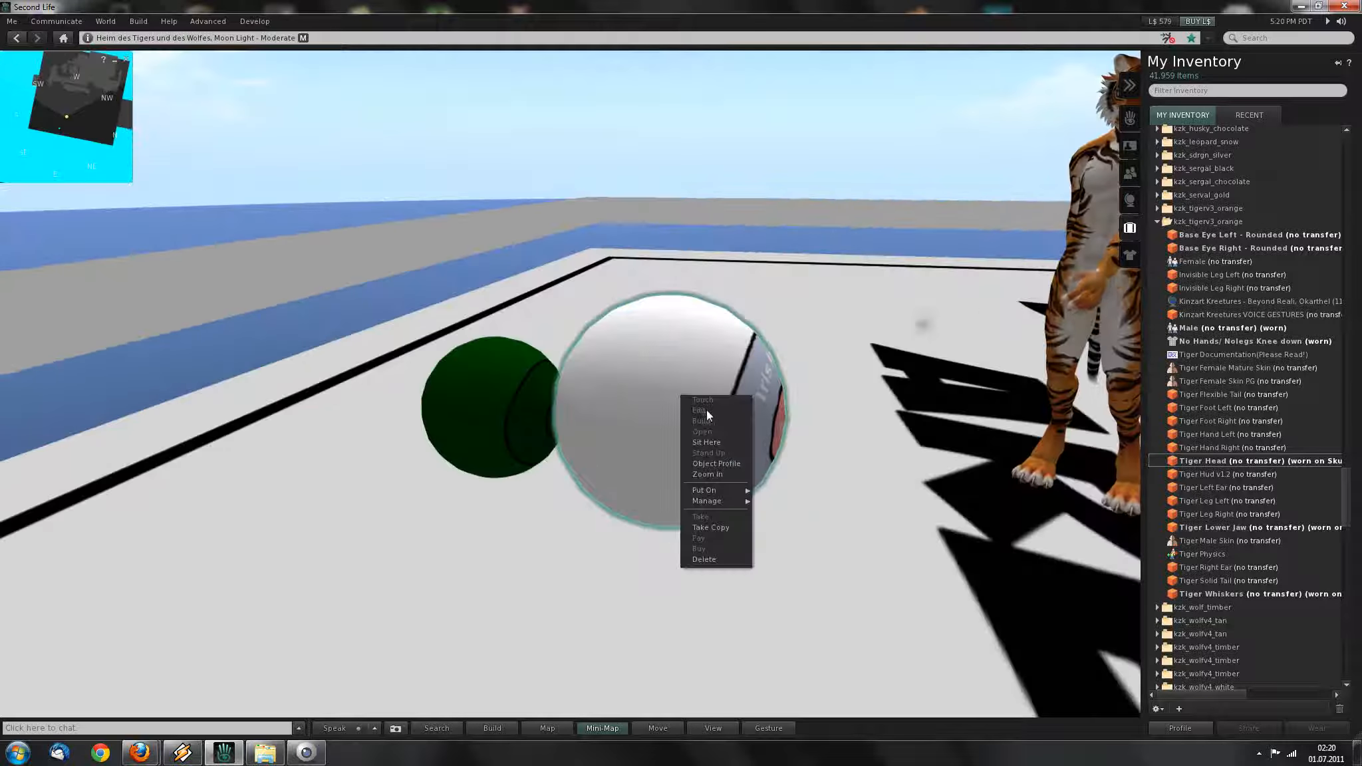
left_click(706, 411)
left_click_drag(684, 400, 222, 233, "alt")
Close the build tools and move the camera close to the green eyeball ball.
left_click(190, 180)
left_click_drag(496, 283, 903, 396, "ctrl+alt")
left_click(903, 397, "alt")
left_click_drag(844, 347, 720, 398, "alt")
left_click(880, 459, "alt")
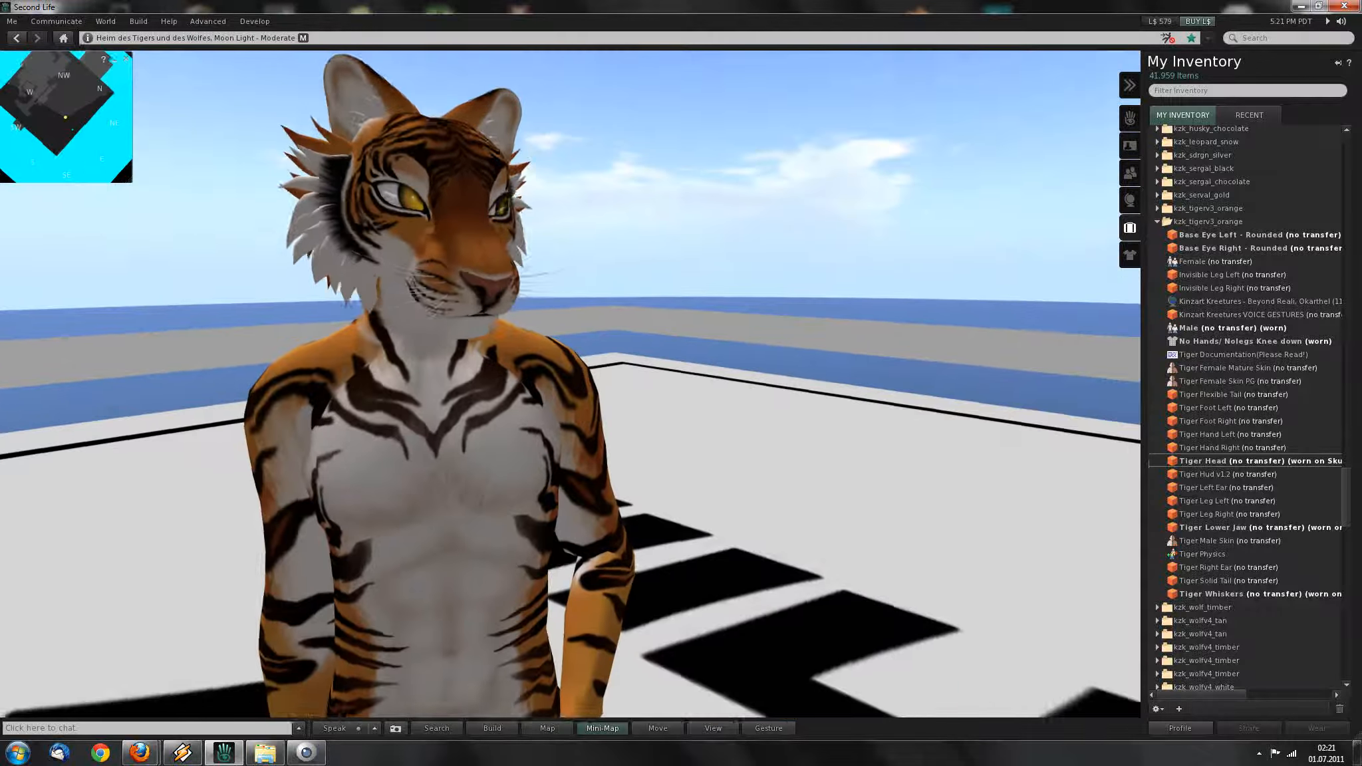
left_click_drag(426, 412, 705, 532, "alt")
left_click_drag(298, 496, 785, 273, "alt")
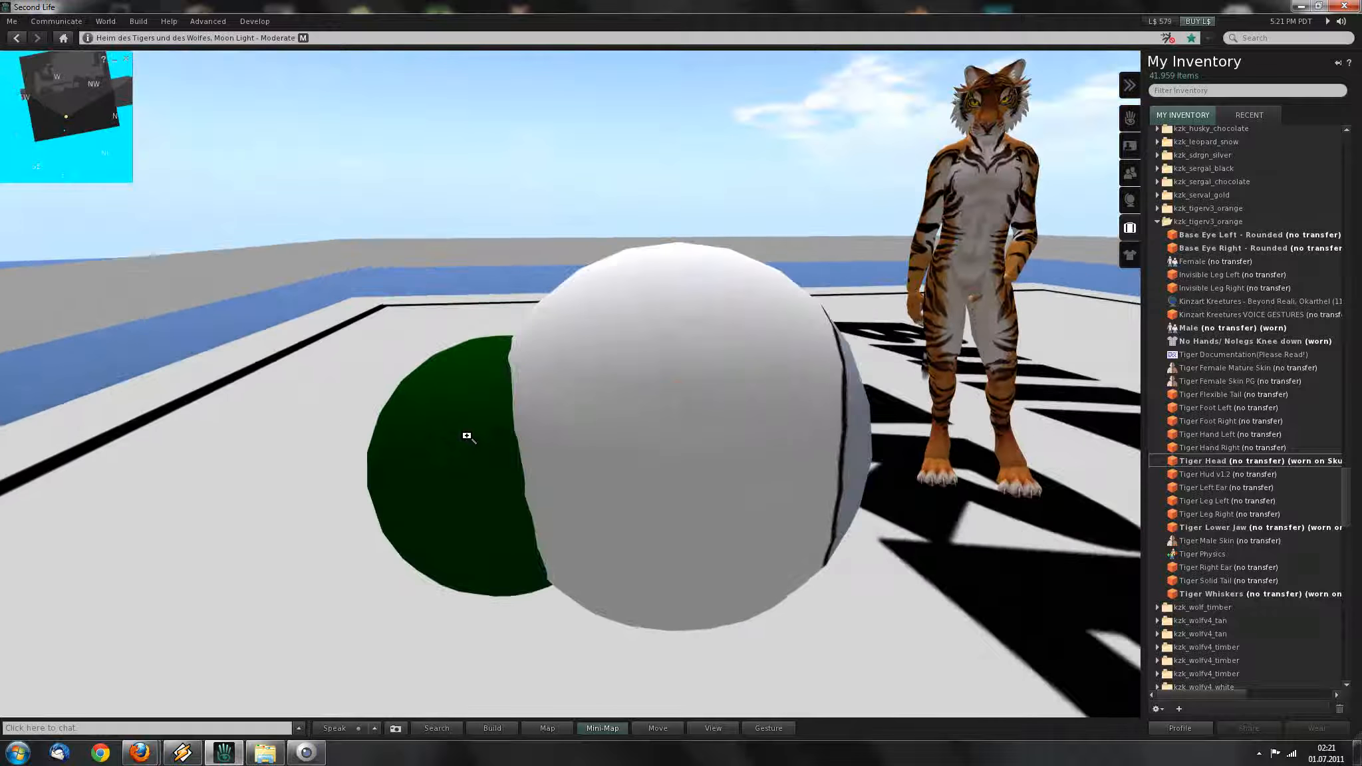
left_click_drag(465, 435, 445, 472, "alt")
Open the green ball for editing and orbit around it toward the tiger.
right_click(679, 382)
left_click(704, 397)
left_click_drag(692, 397, 380, 379, "ctrl+alt")
left_click_drag(647, 366, 508, 386, "alt")
left_click_drag(679, 403, 958, 406, "alt")
left_click_drag(659, 431, 592, 461, "ctrl+alt")
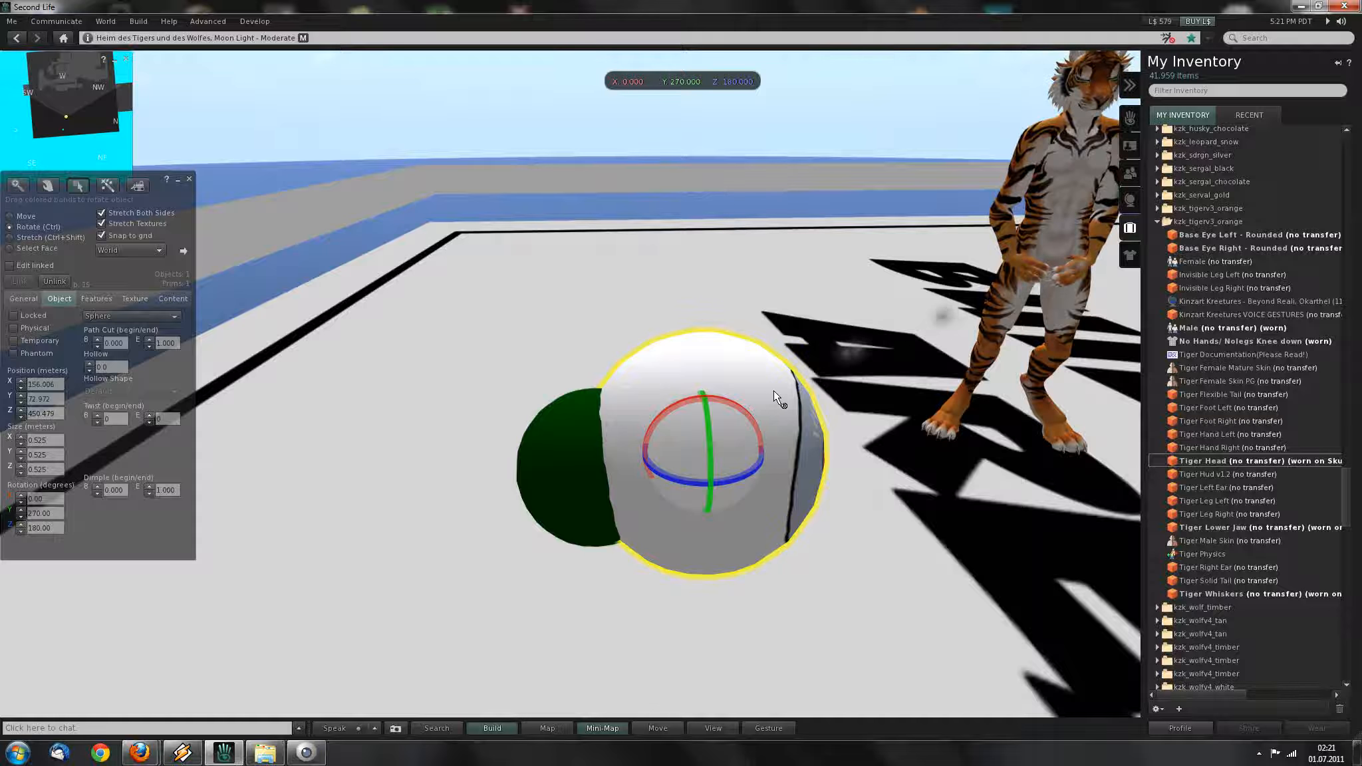
Select both eyeball spheres and rotate them so the Pupil faces forward.
left_click(558, 470, "ctrl")
left_click_drag(693, 470, 659, 409, "ctrl+alt")
left_click_drag(735, 436, 648, 354, "ctrl+alt")
left_click_drag(644, 354, 801, 430, "ctrl")
Enable Edit linked and rotate the green and white spheres around their shared centre.
left_click(27, 267)
left_click(714, 380)
left_click(576, 422, "ctrl")
mouse_move(708, 424)
left_mouse_down("ctrl")
mouse_move(655, 361)
mouse_move(662, 413)
mouse_move(711, 459)
mouse_move(656, 473)
mouse_move(639, 425)
mouse_move(730, 429)
mouse_move(670, 429)
mouse_move(656, 414)
mouse_move(692, 399)
mouse_move(709, 419)
left_mouse_up("ctrl")
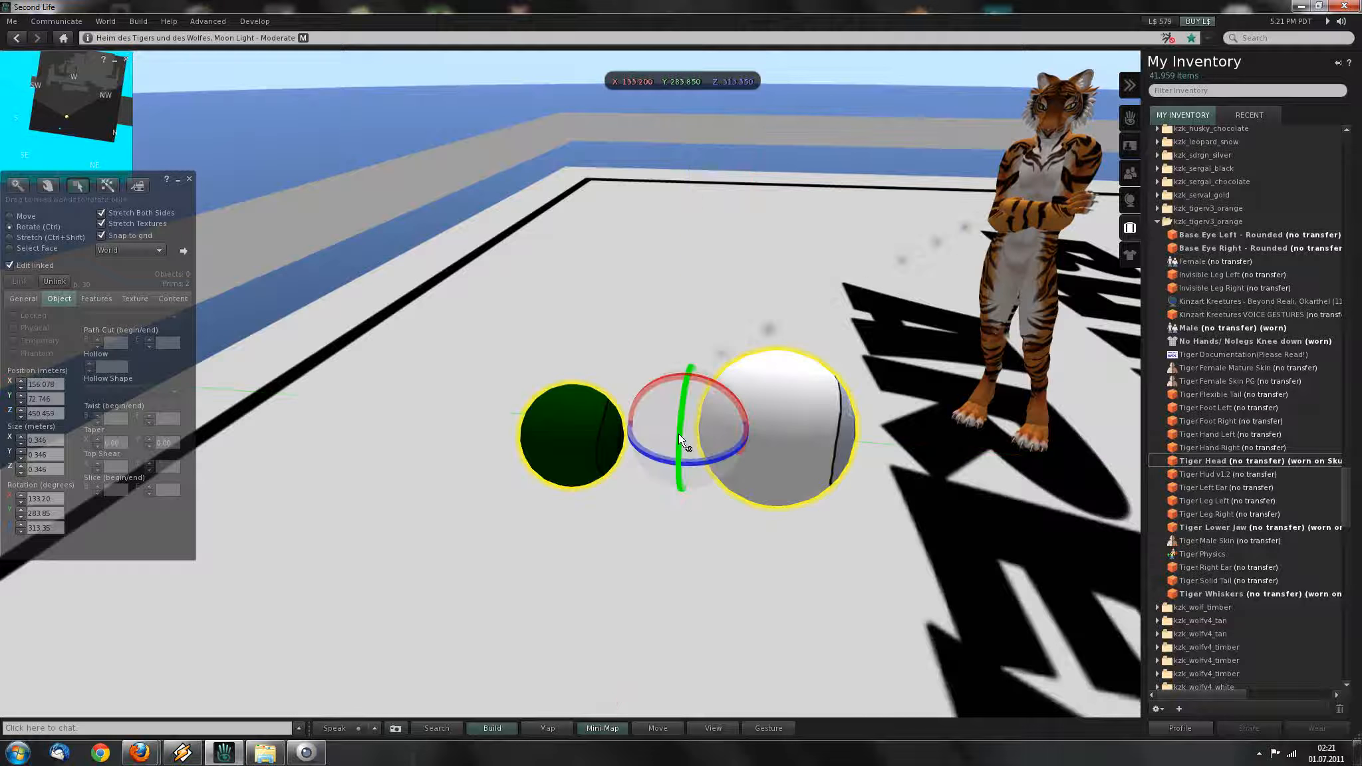
Isolate the white sphere, restore it to Y 72.972, and release the selection.
left_click(741, 487)
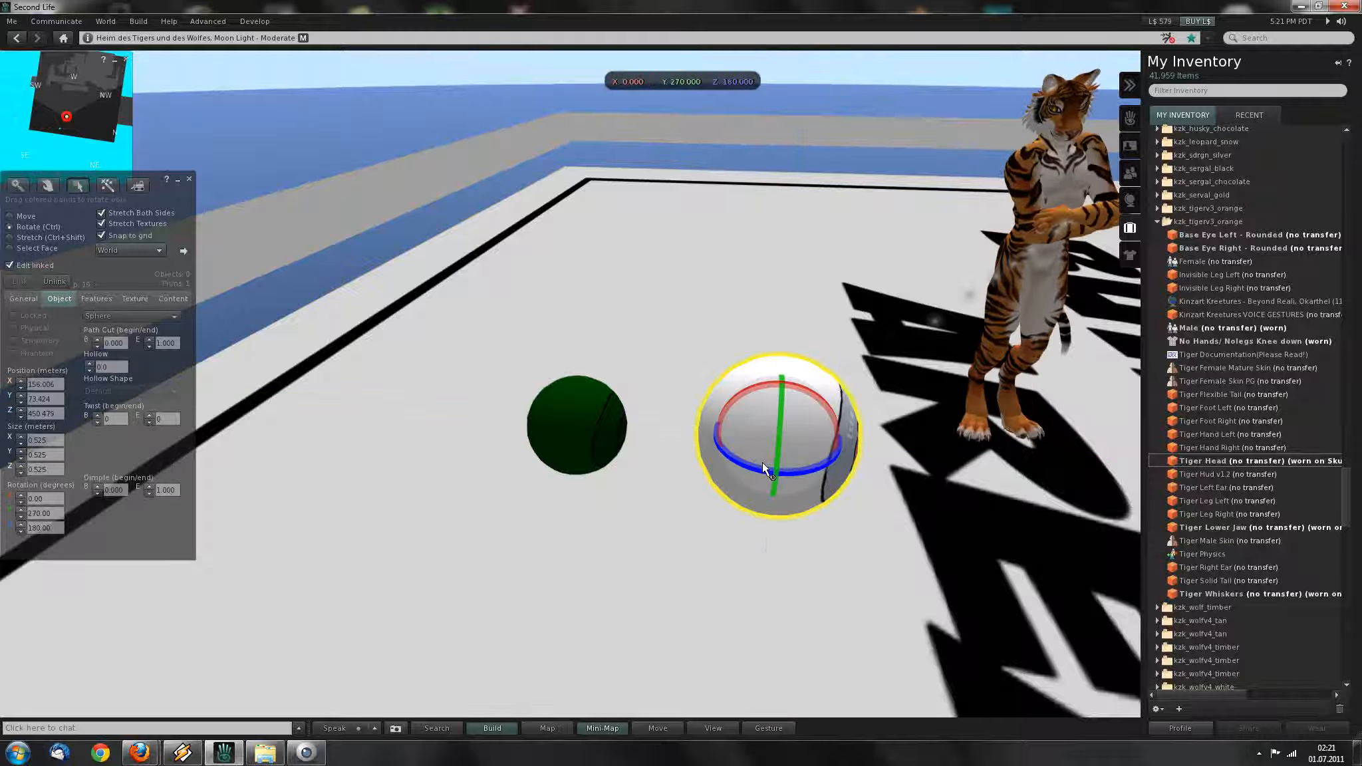
key("ctrl+z")
left_click_drag(681, 395, 608, 401, "alt")
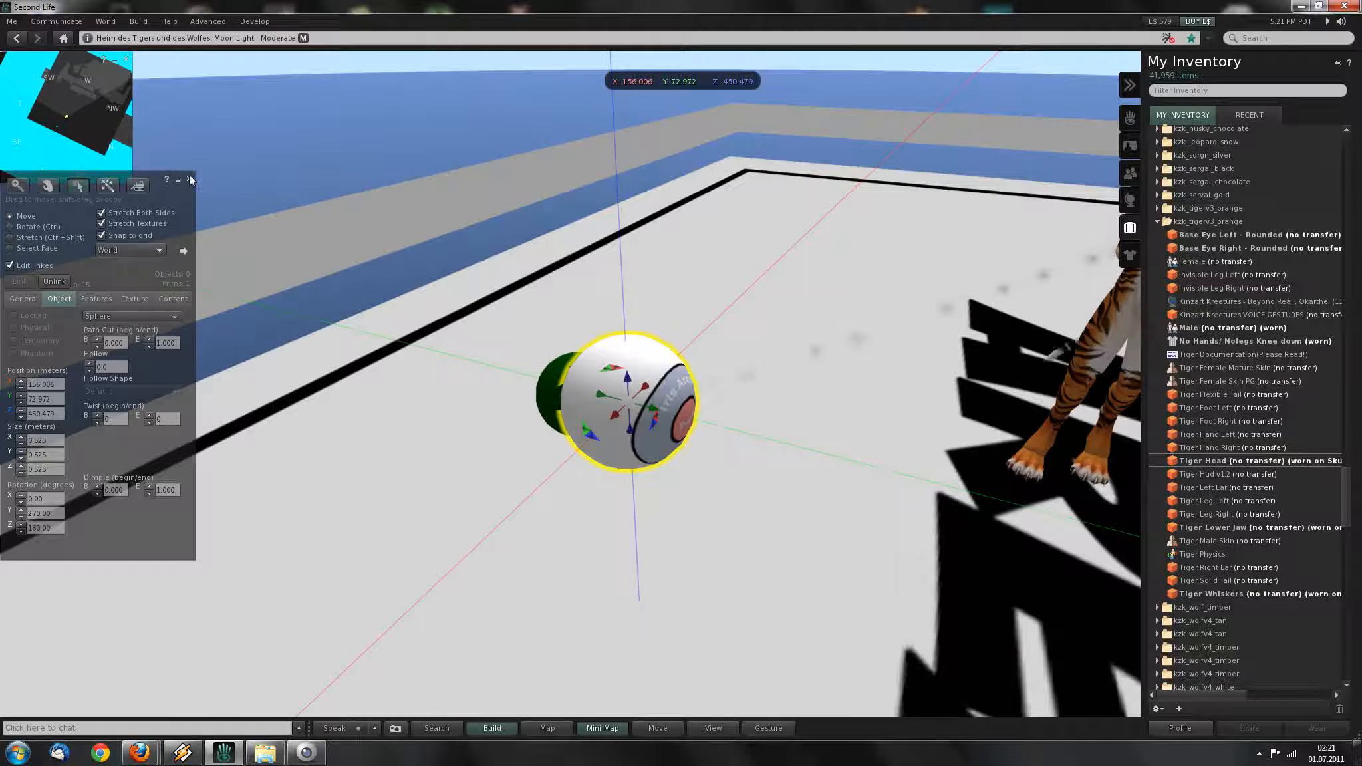
key("Escape")
Zoom in and orbit to view the tiger's head from the front and side.
left_click_drag(782, 193, 782, 93, "alt")
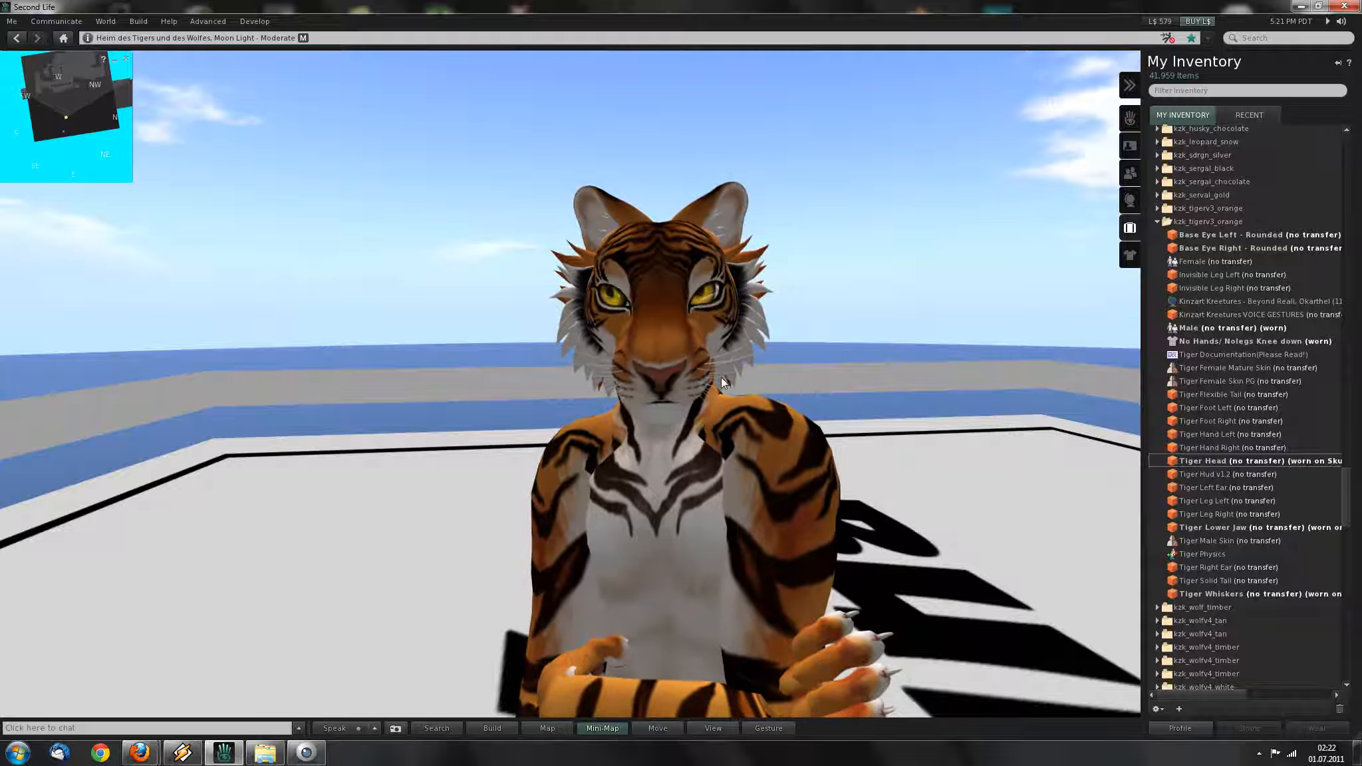
left_click_drag(673, 382, 676, 336, "alt")
mouse_move(681, 407)
left_mouse_down("alt")
mouse_move(738, 466)
mouse_move(686, 419)
left_mouse_up("alt")
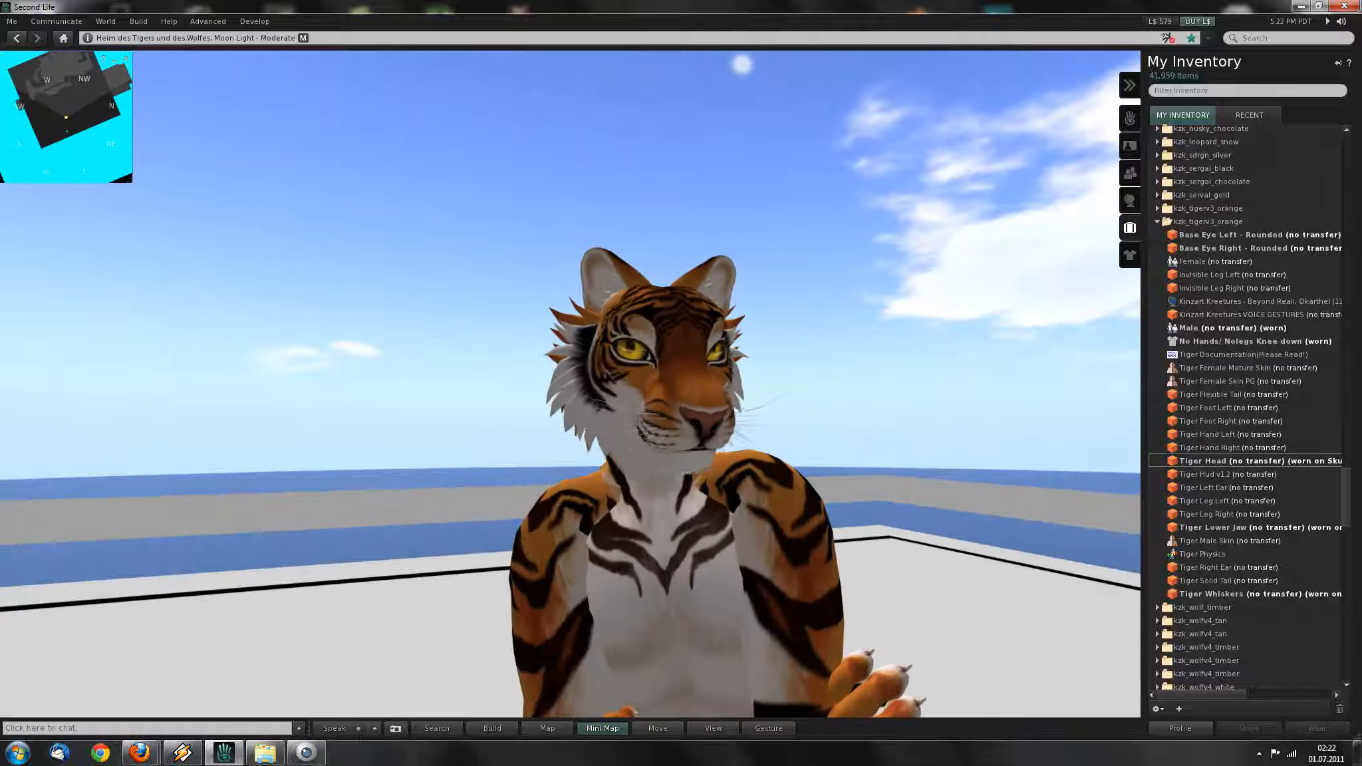
mouse_move(767, 407)
left_mouse_down("alt")
mouse_move(638, 389)
mouse_move(751, 402)
left_mouse_up("alt")
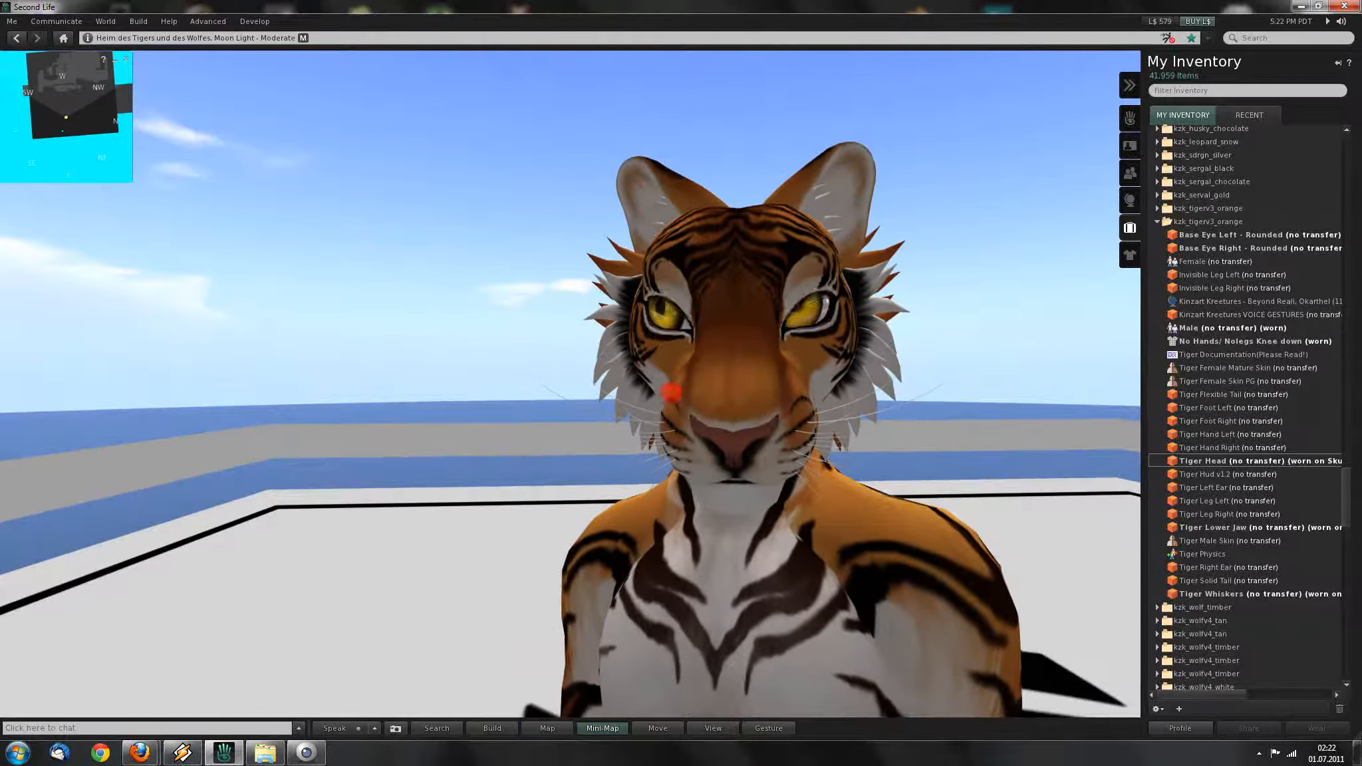
left_click_drag(750, 509, 695, 428, "alt")
Select the worn Tiger Head for editing, then close the build tools and zoom out.
right_click(680, 430)
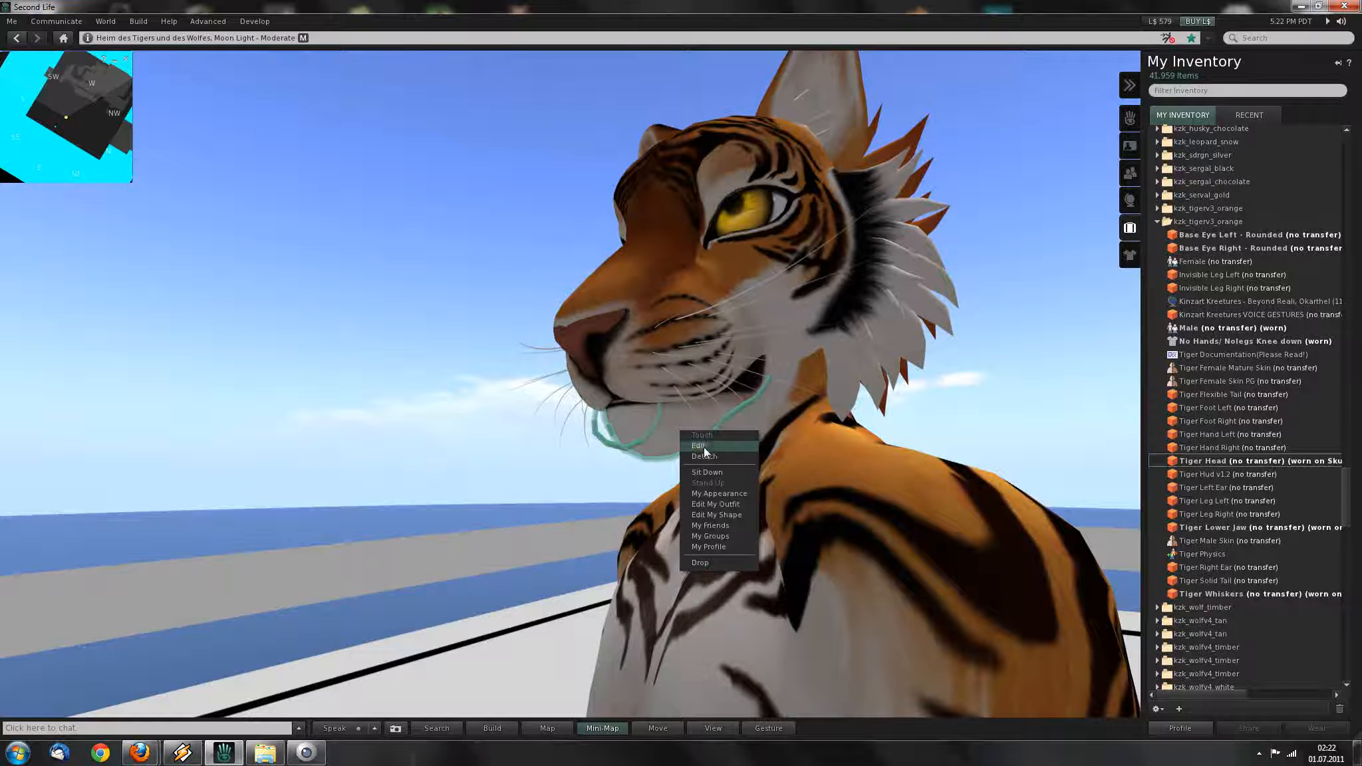
left_click(704, 446)
left_click(642, 269)
left_click_drag(704, 283, 727, 343, "ctrl+alt")
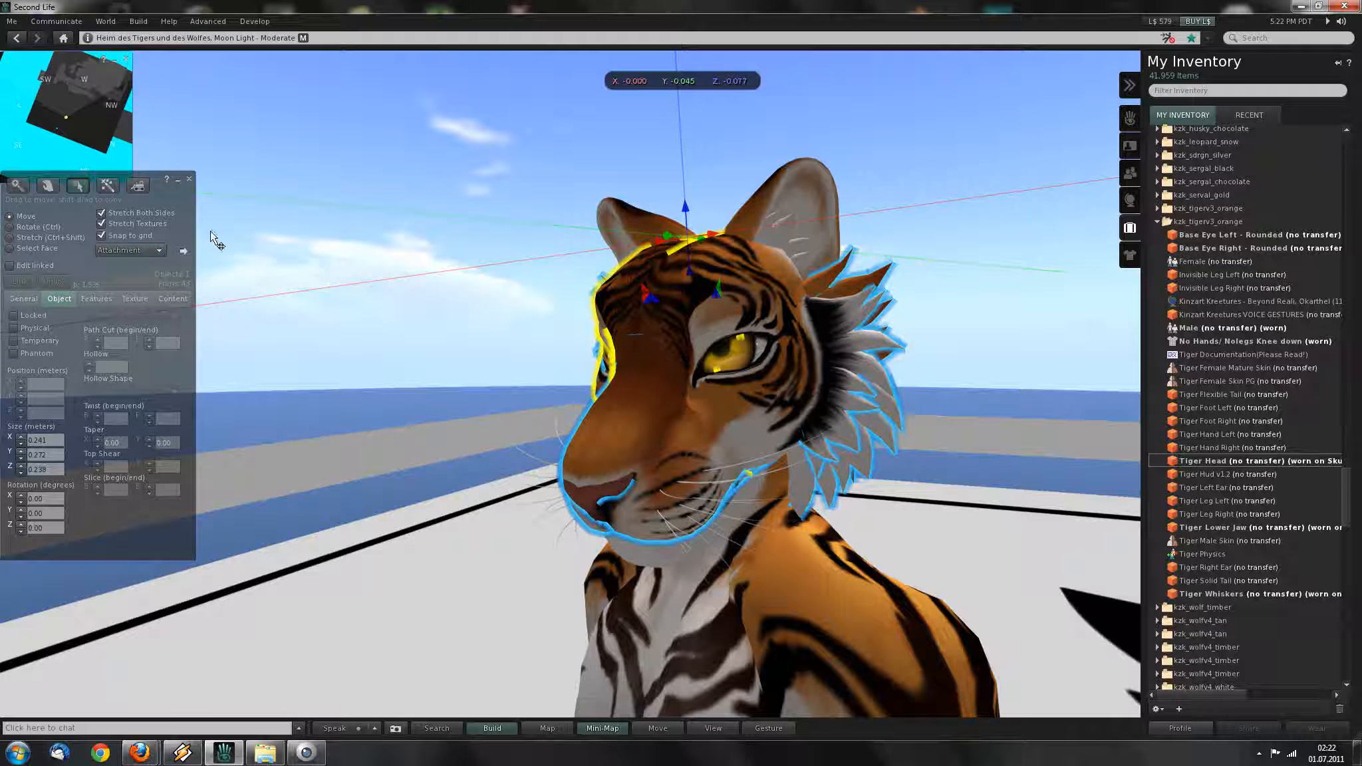
left_click(190, 180)
left_click_drag(692, 405, 744, 472, "alt")
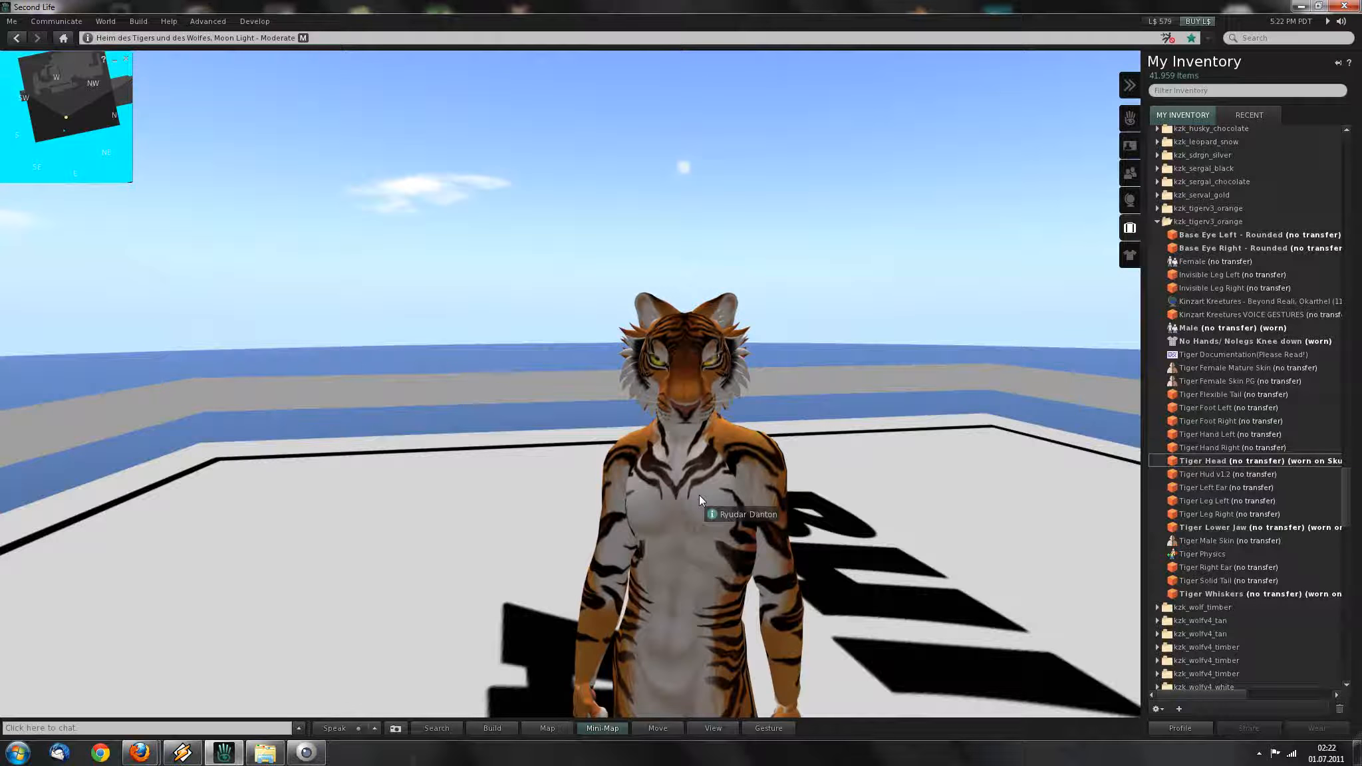
Open the Build tools in Edit mode and zoom the camera onto the tiger's face.
key("ctrl+b")
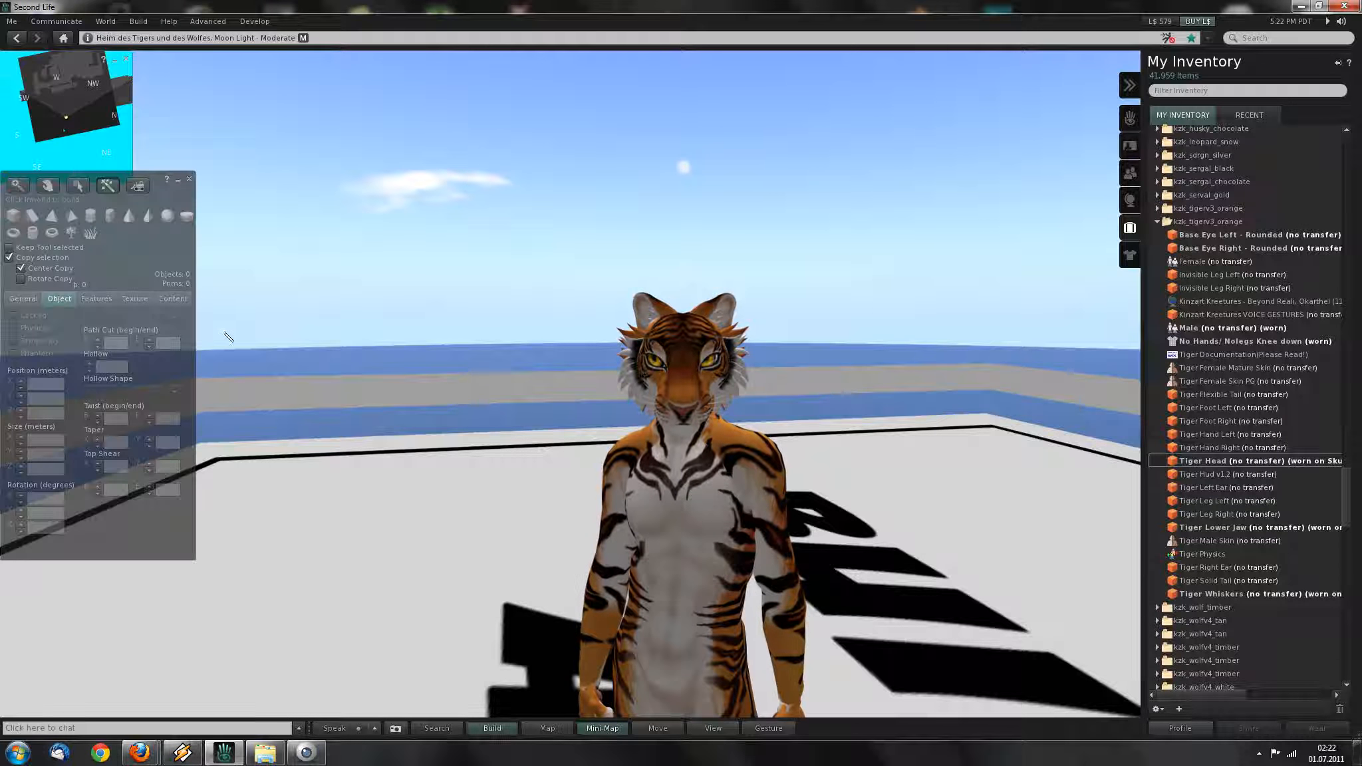
left_click_drag(135, 242, 351, 246)
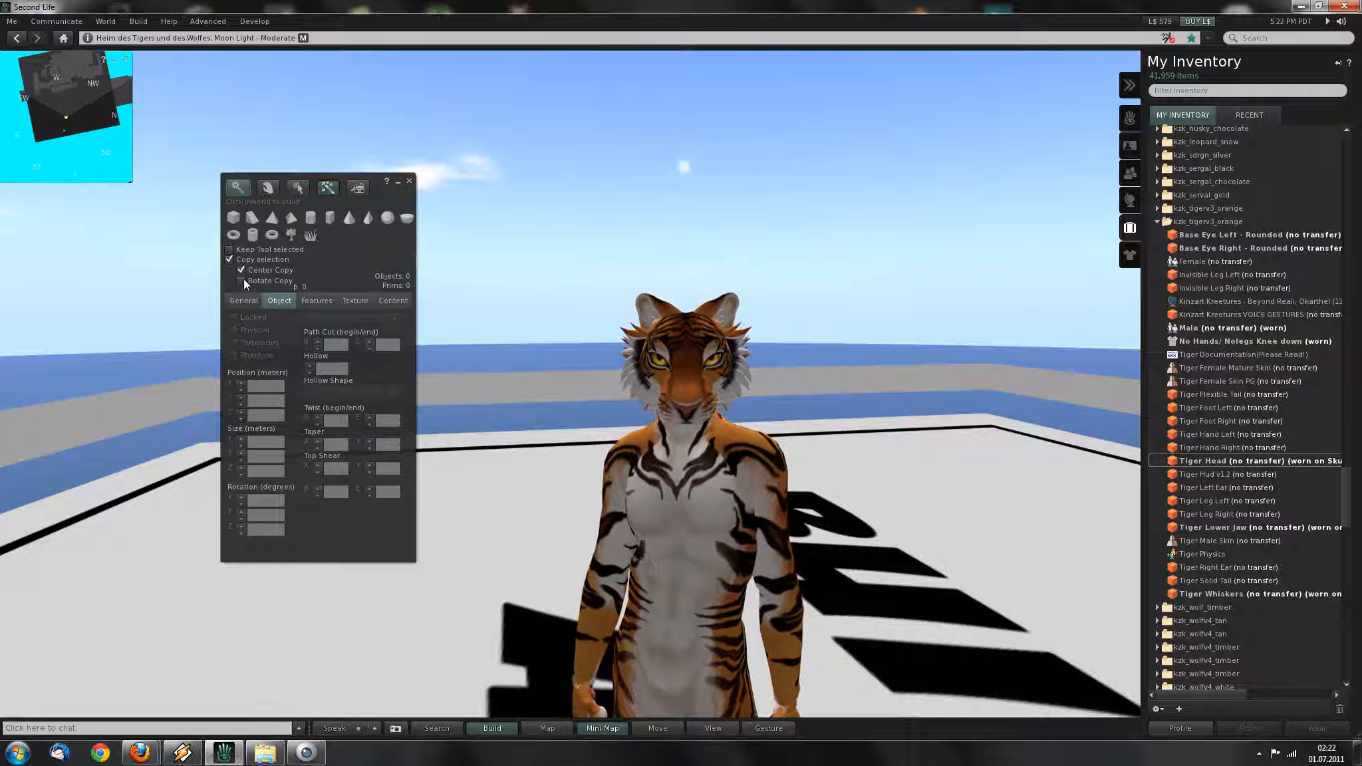
left_click(302, 191)
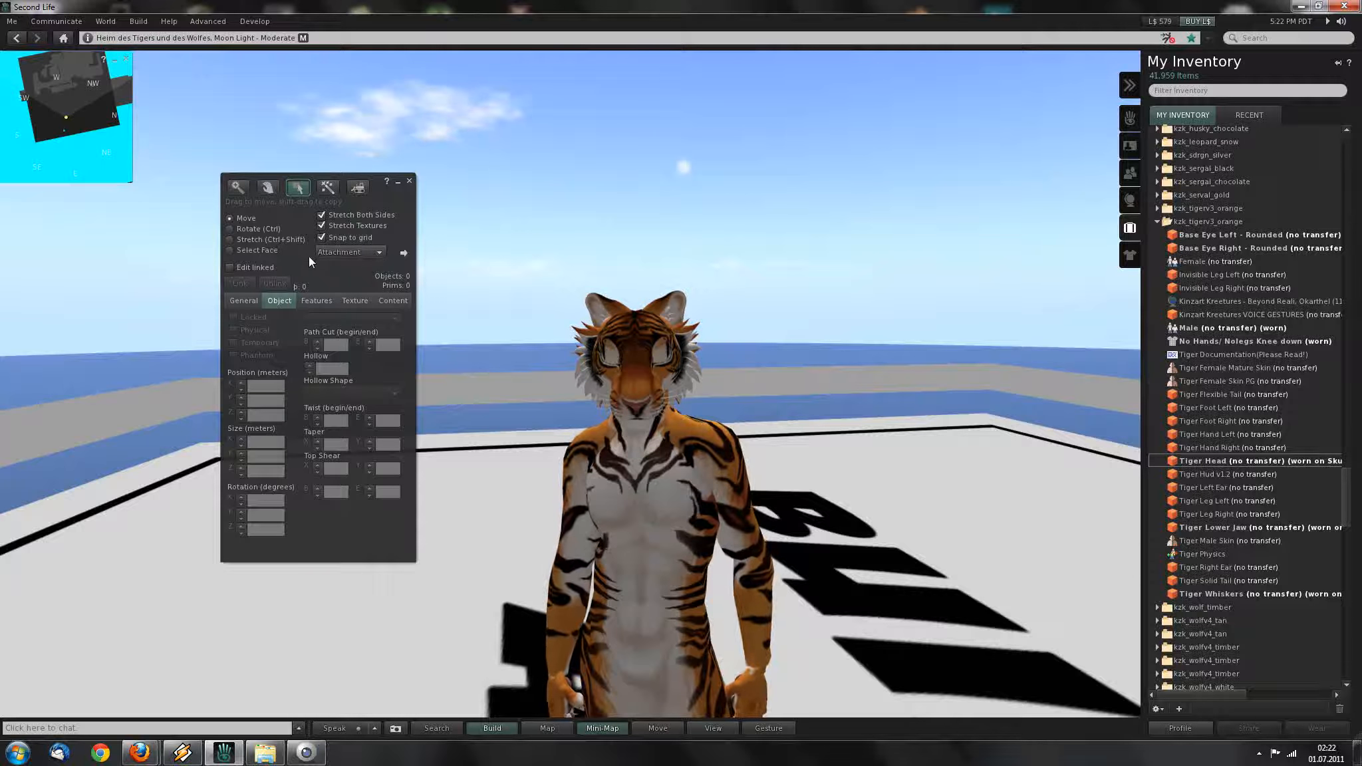
left_click_drag(637, 385, 640, 352, "alt")
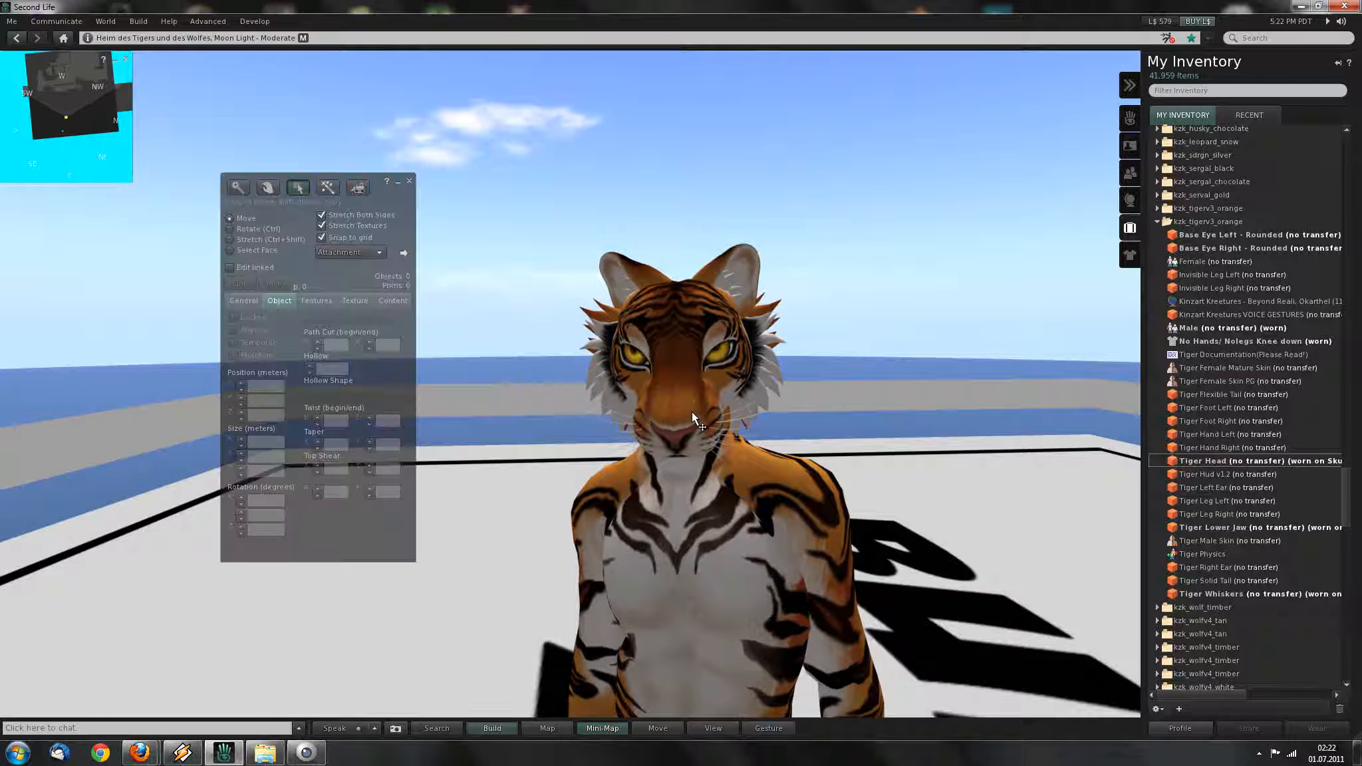
left_click_drag(683, 403, 651, 406, "alt")
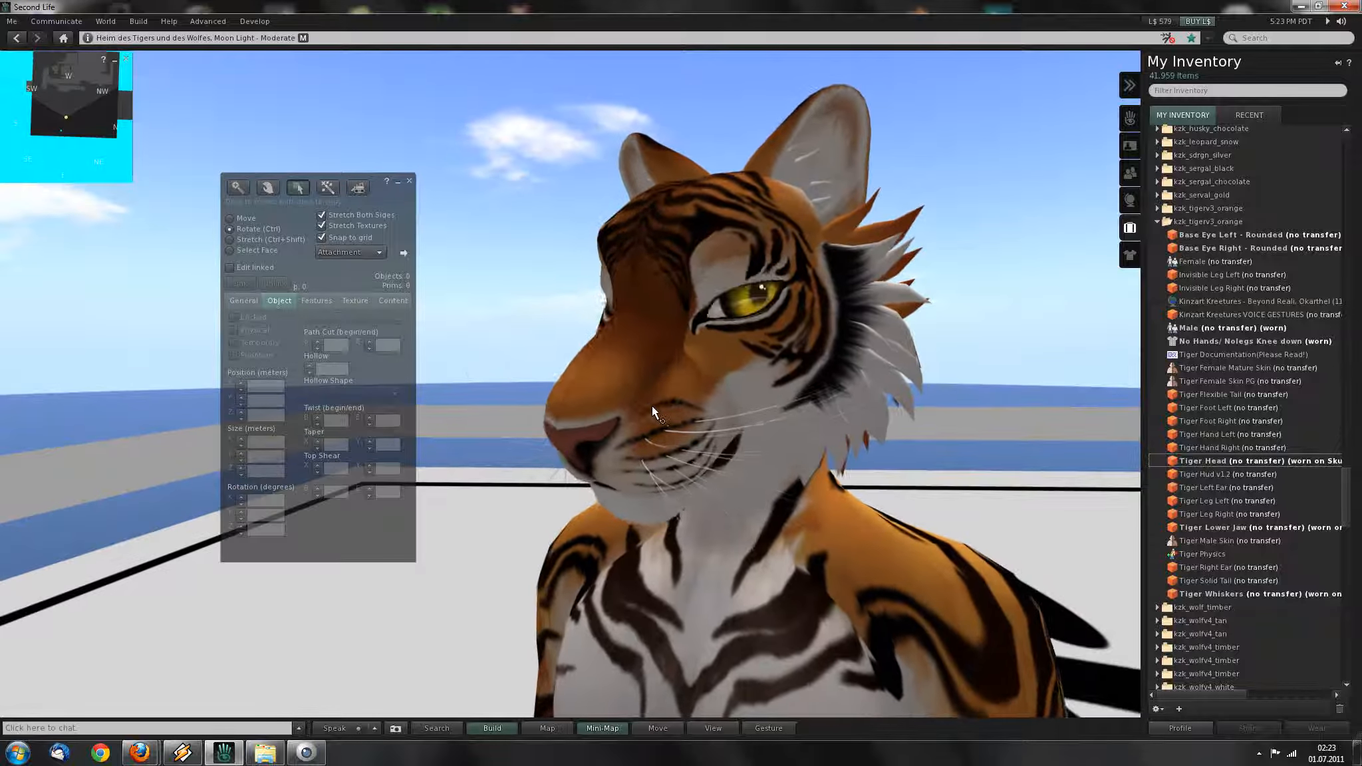
Select the worn tiger head together with the lower jaw and both ears.
left_click(622, 364)
left_click(624, 520, "shift")
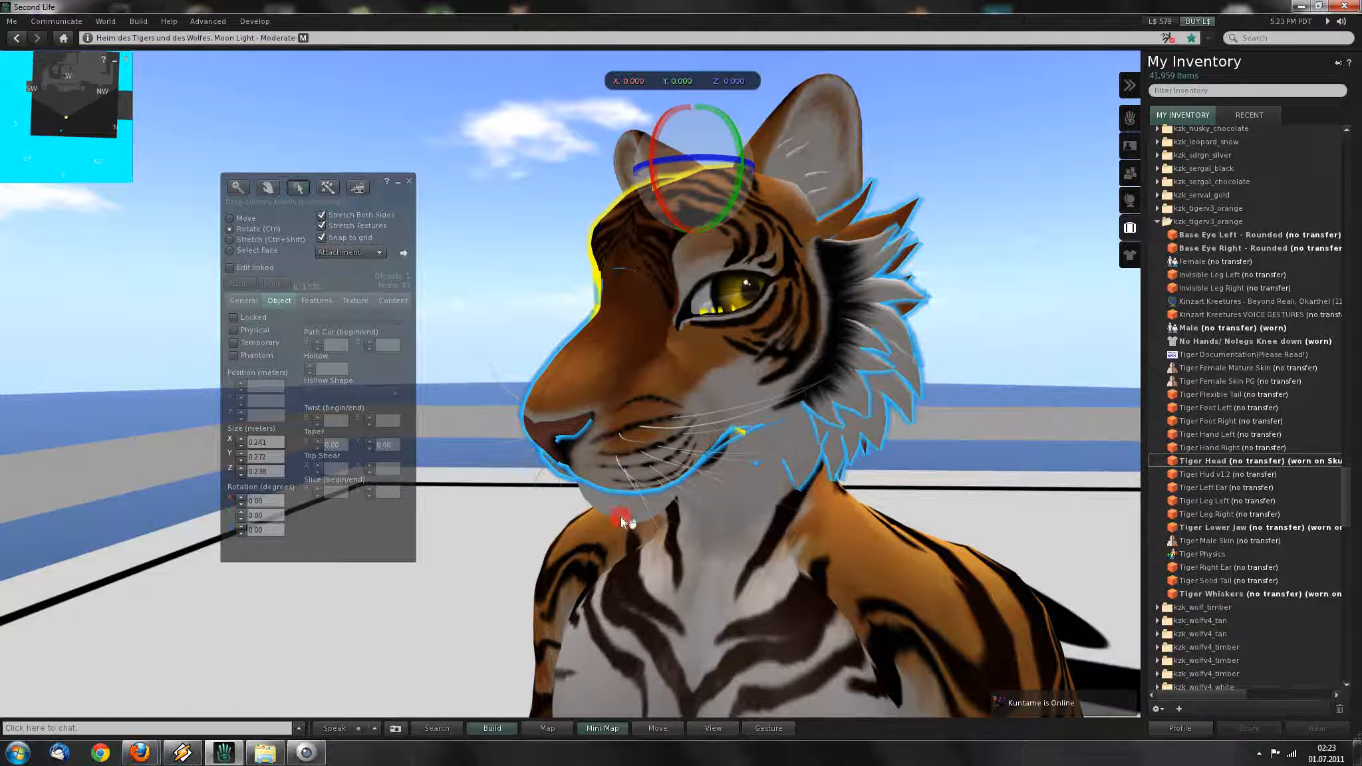
left_click(823, 157, "shift")
left_click_drag(681, 283, 722, 306, "alt")
left_click(599, 284, "shift")
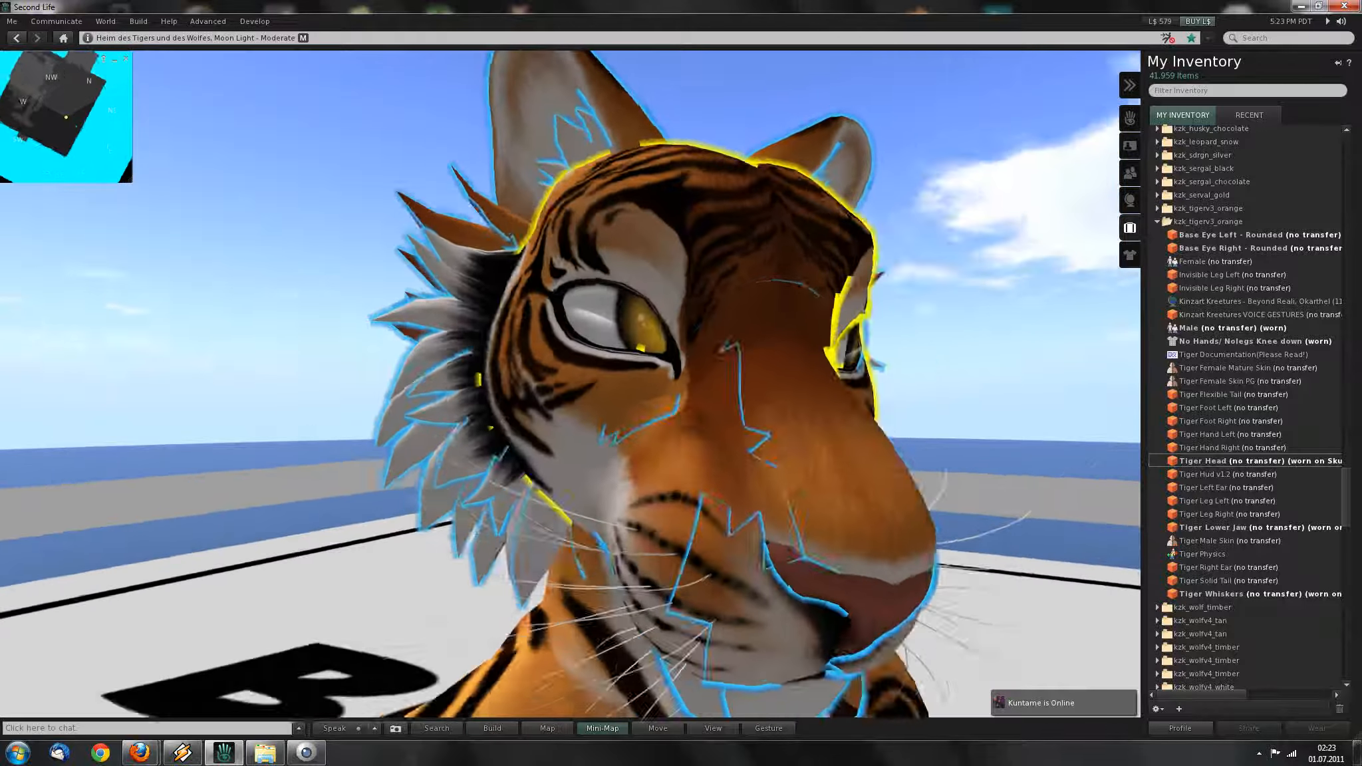
left_click_drag(601, 315, 665, 398, "ctrl+alt")
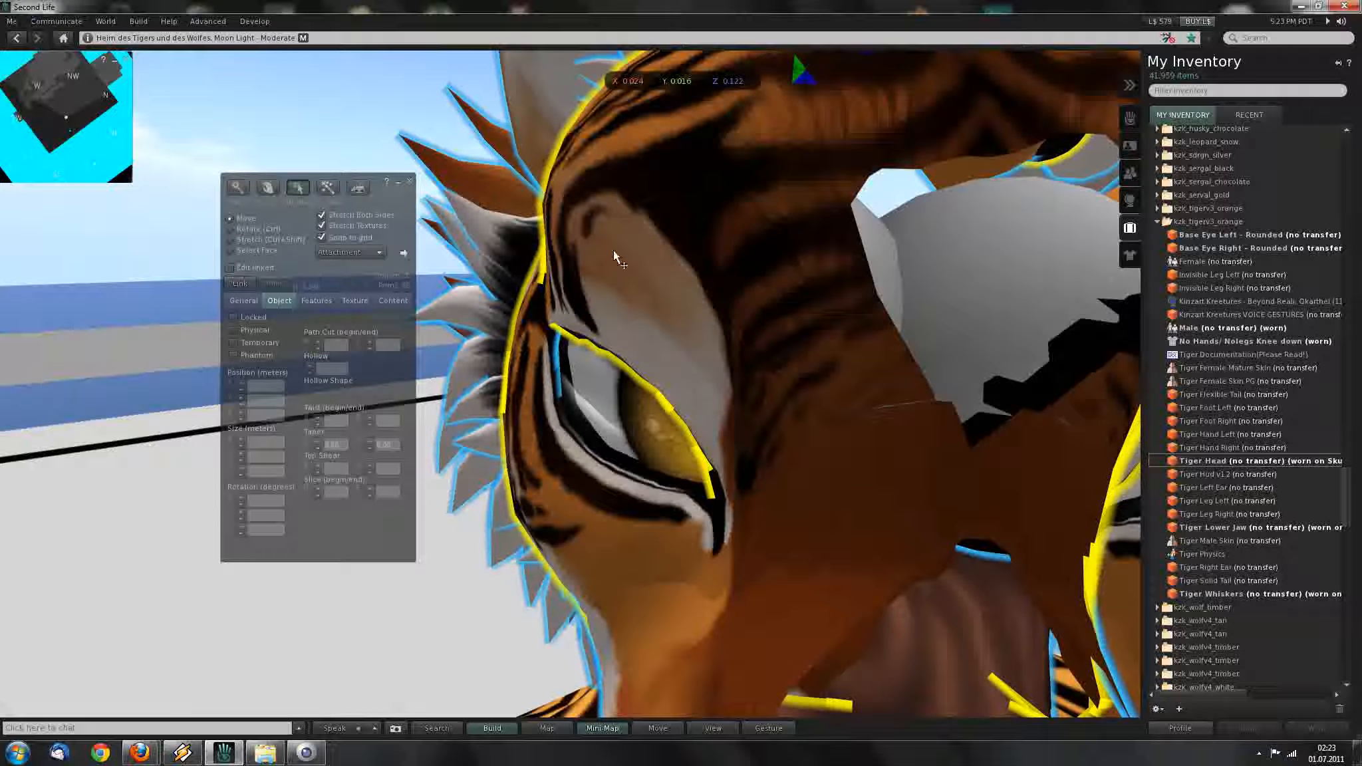
Pick the eye inside the head, deselect the head parts, and bring up the head's attachment menu.
key("ctrl")
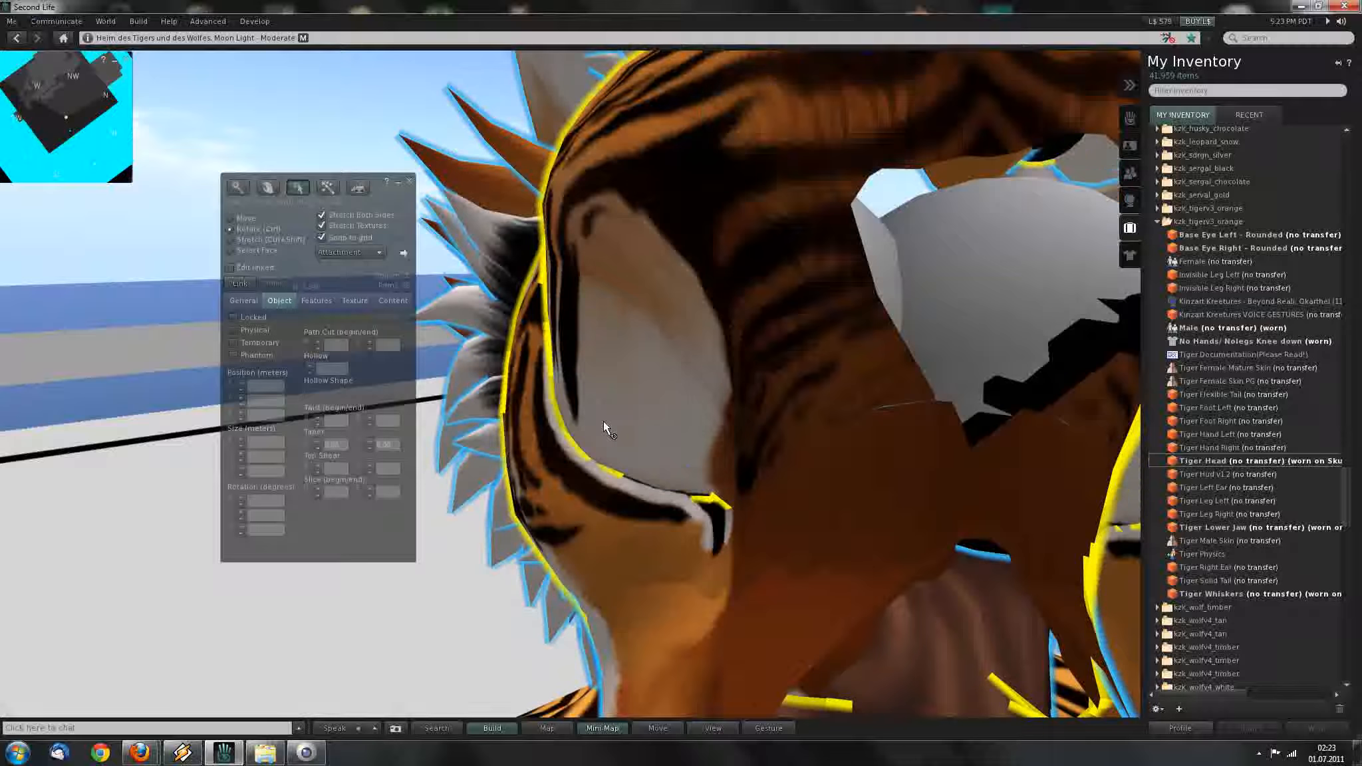
left_click(624, 423, "ctrl+alt")
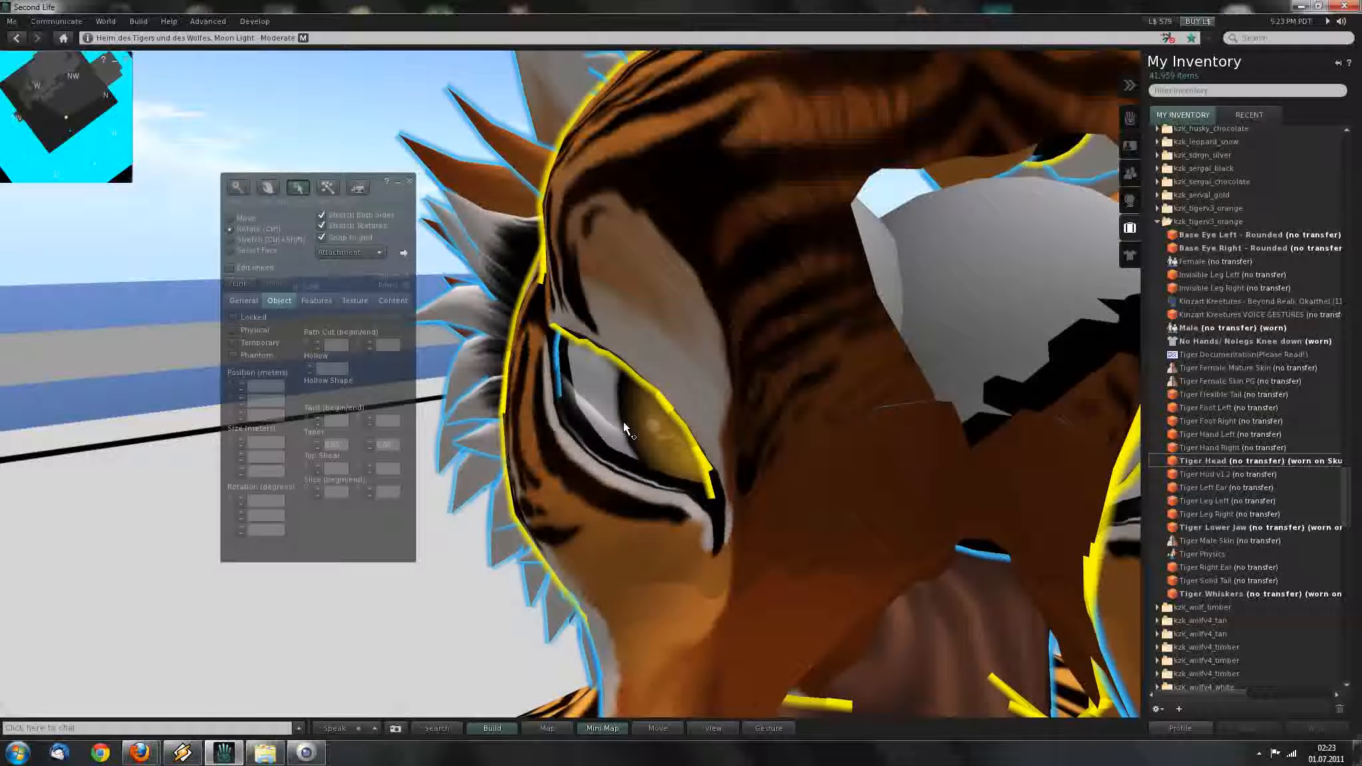
left_click(625, 423, "ctrl+alt")
left_click_drag(733, 438, 726, 389, "alt")
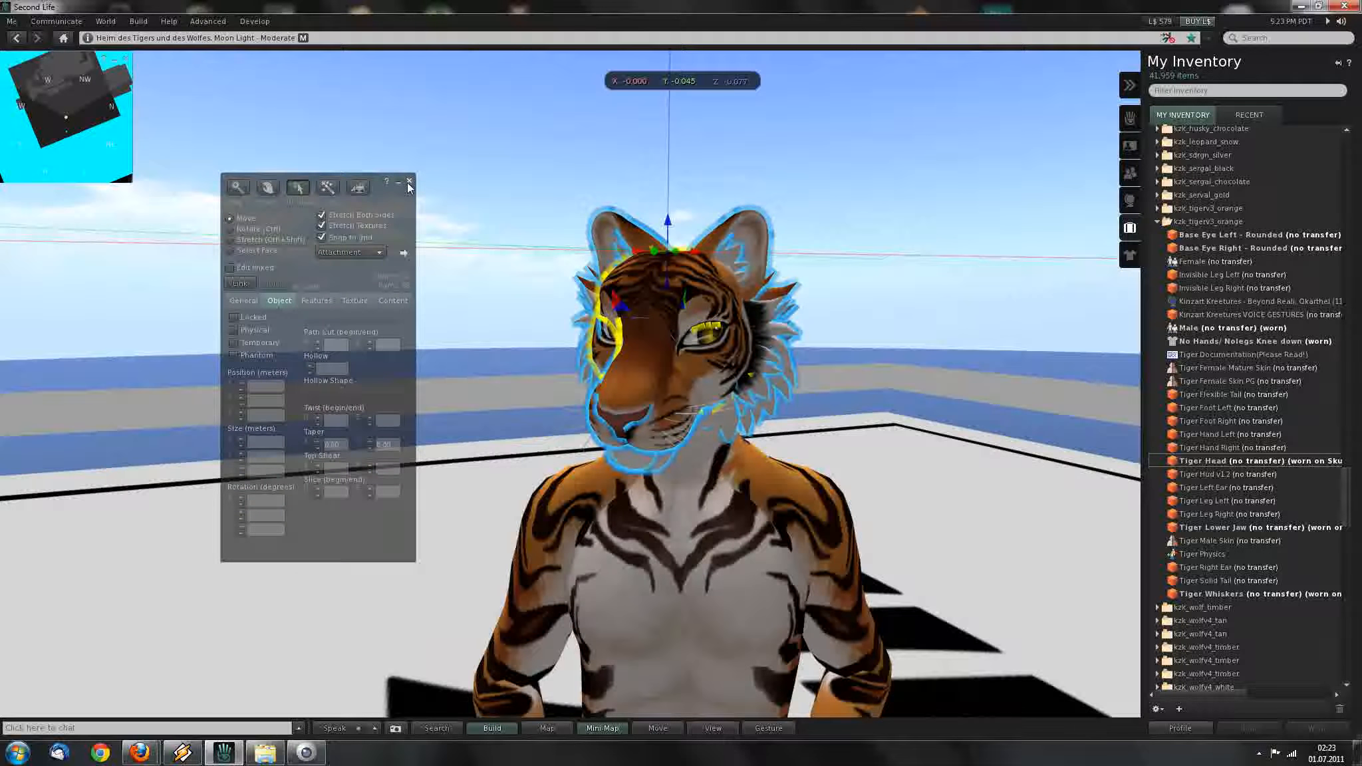
left_click(409, 183)
right_click(665, 387)
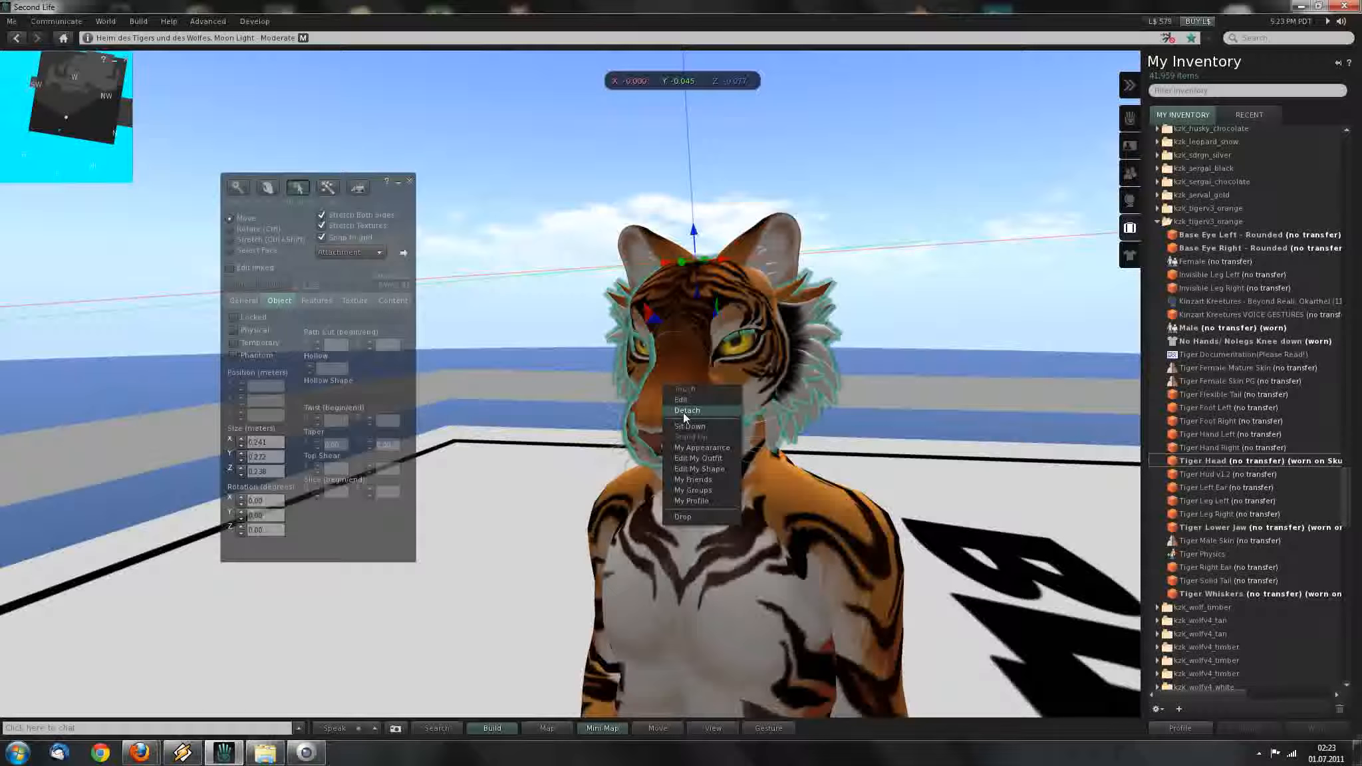
Detach the tiger head, select the jaw, right eye and both ears, then wear Tiger Head again.
left_click(683, 413)
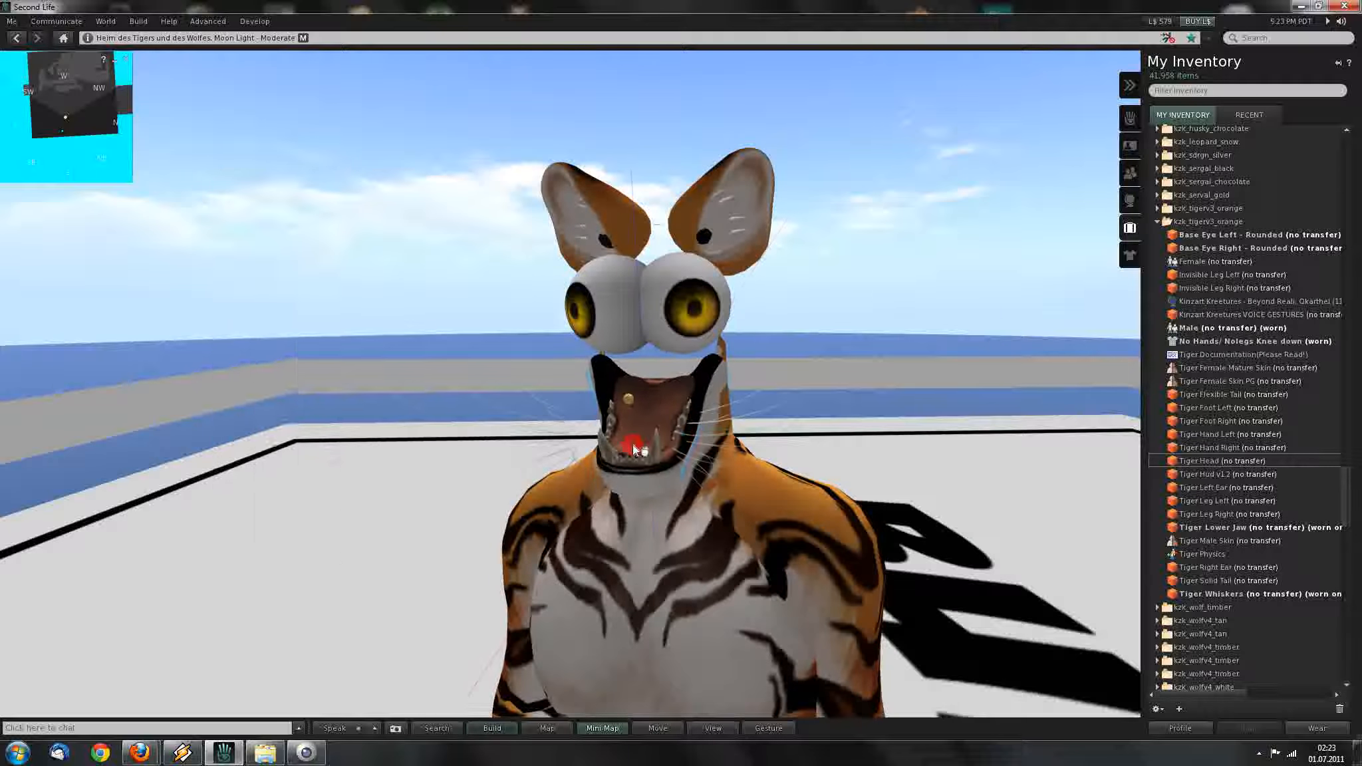
left_click(632, 445)
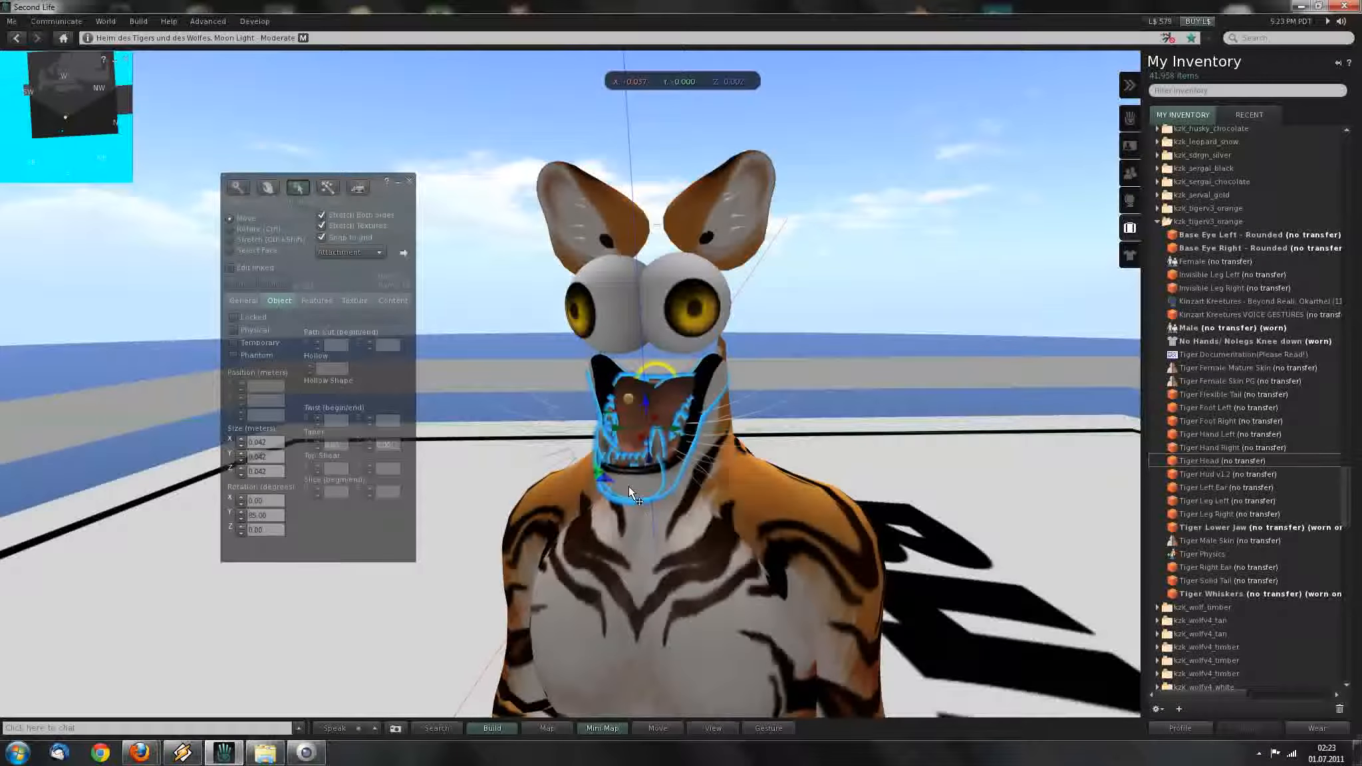
key("ctrl")
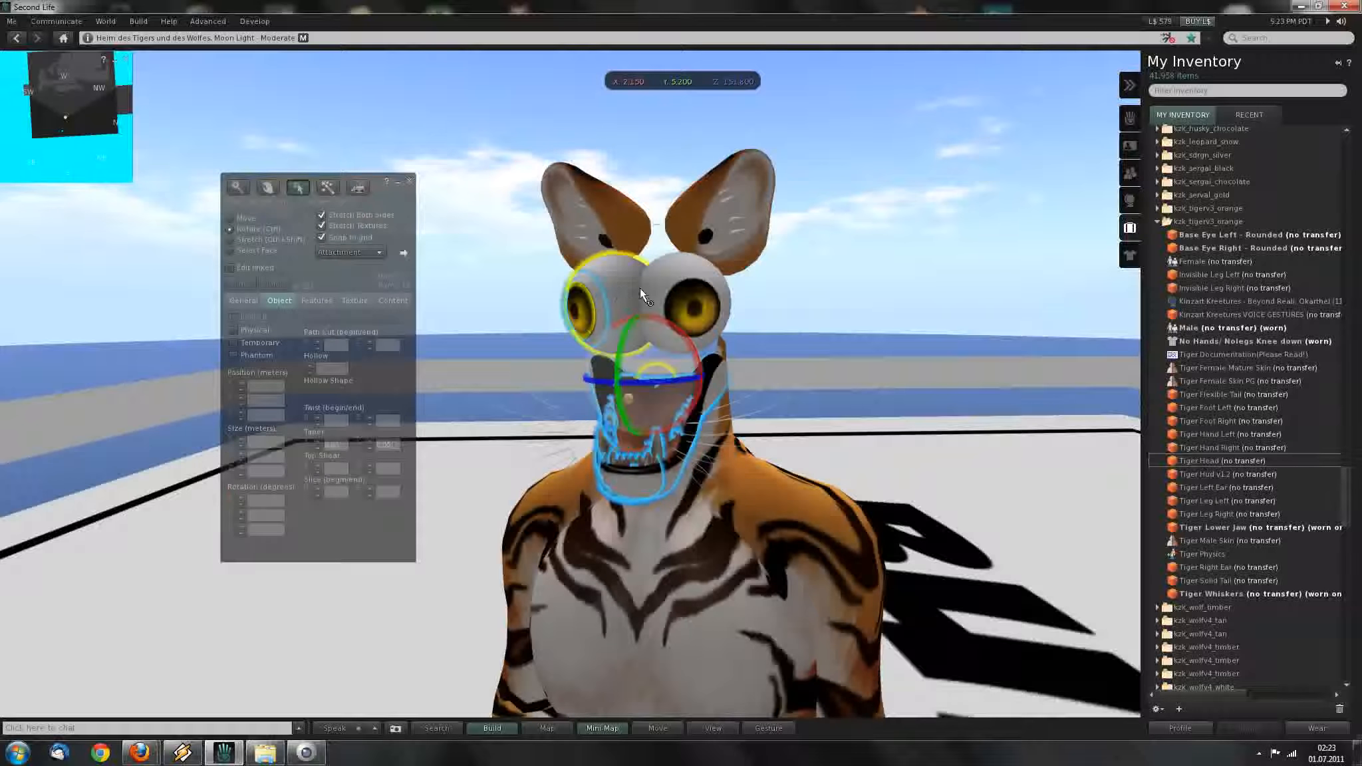
left_click(688, 288, "ctrl")
left_click(722, 222, "ctrl")
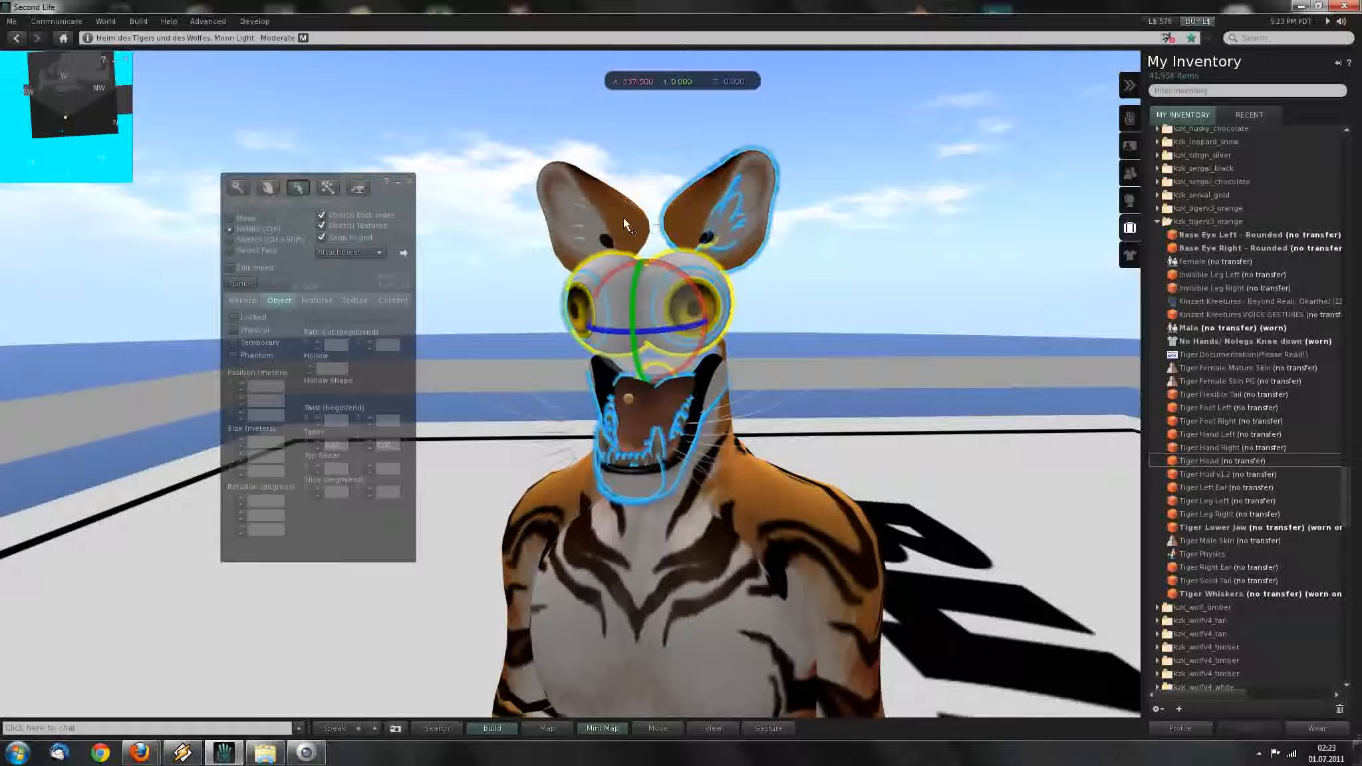
left_click(619, 216, "ctrl")
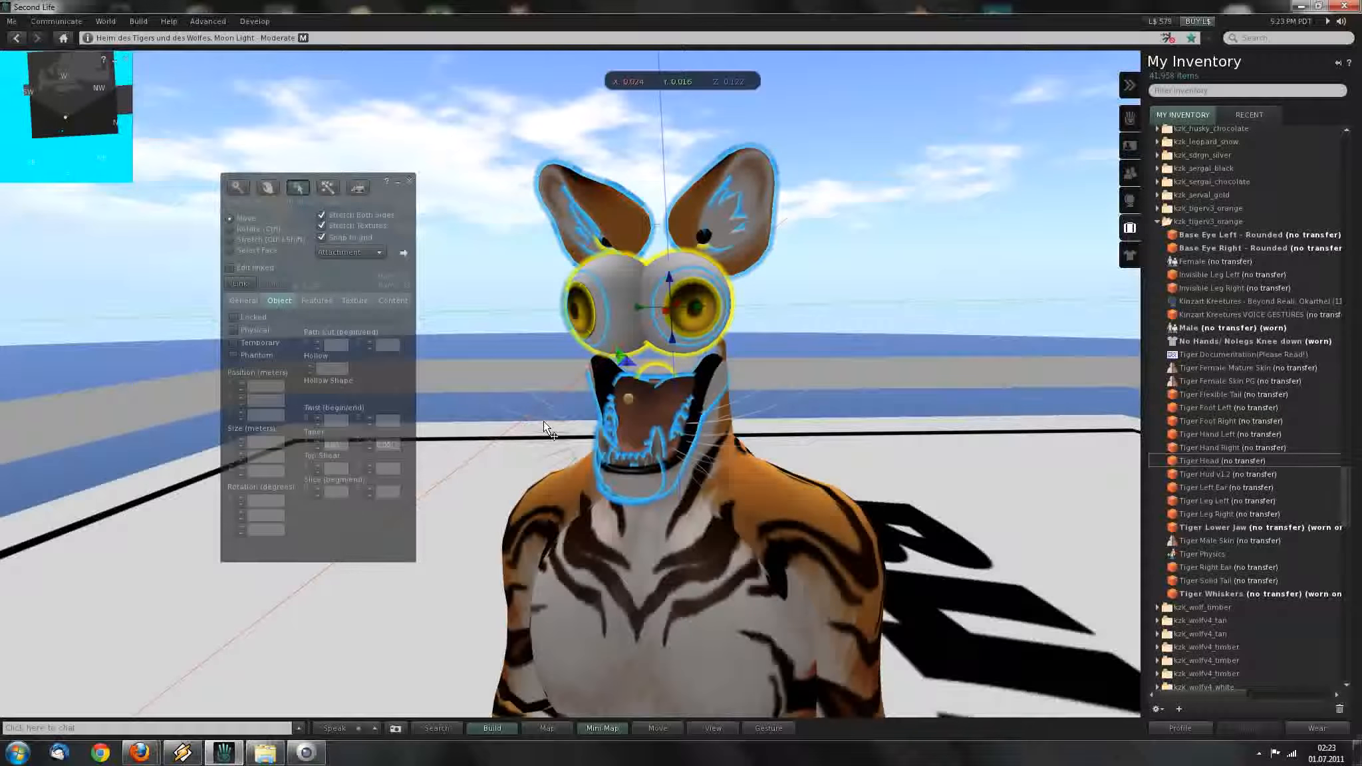
right_click(1205, 461)
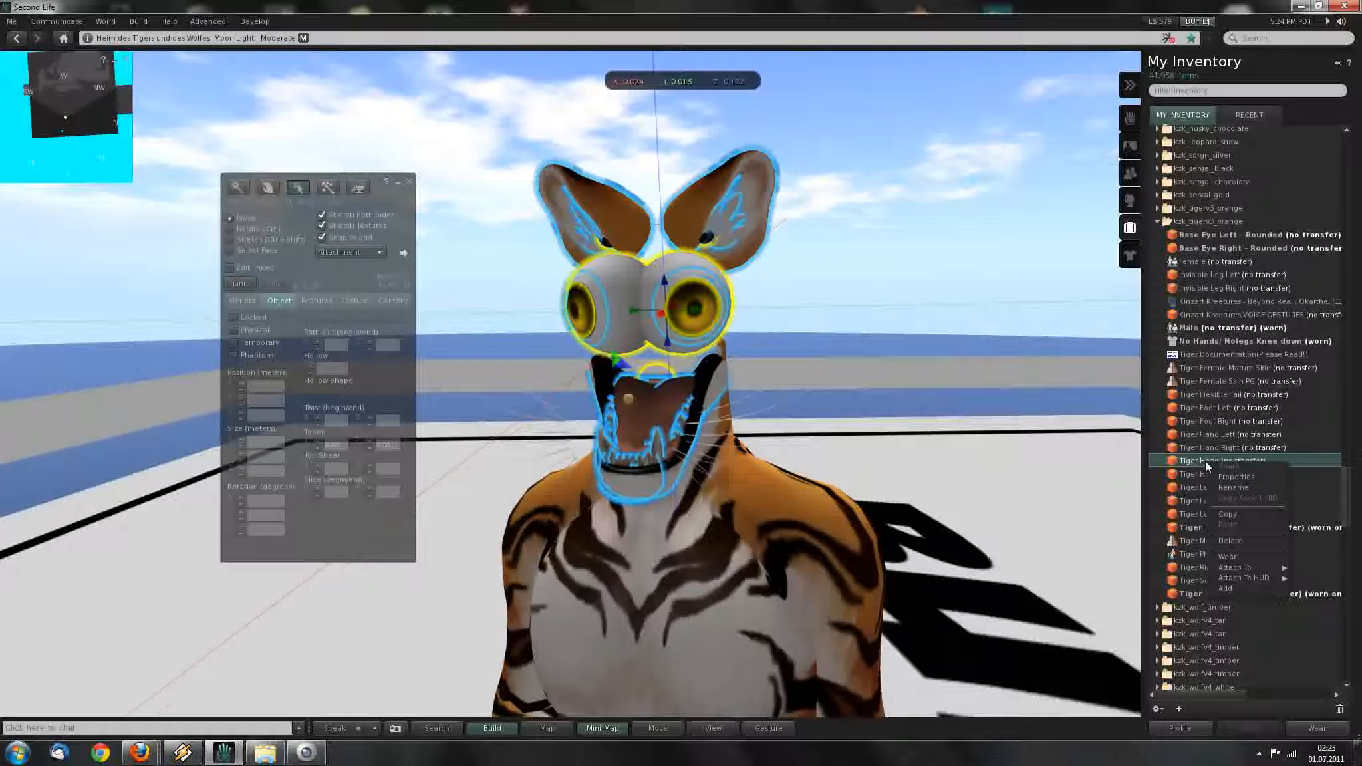
left_click(1241, 558)
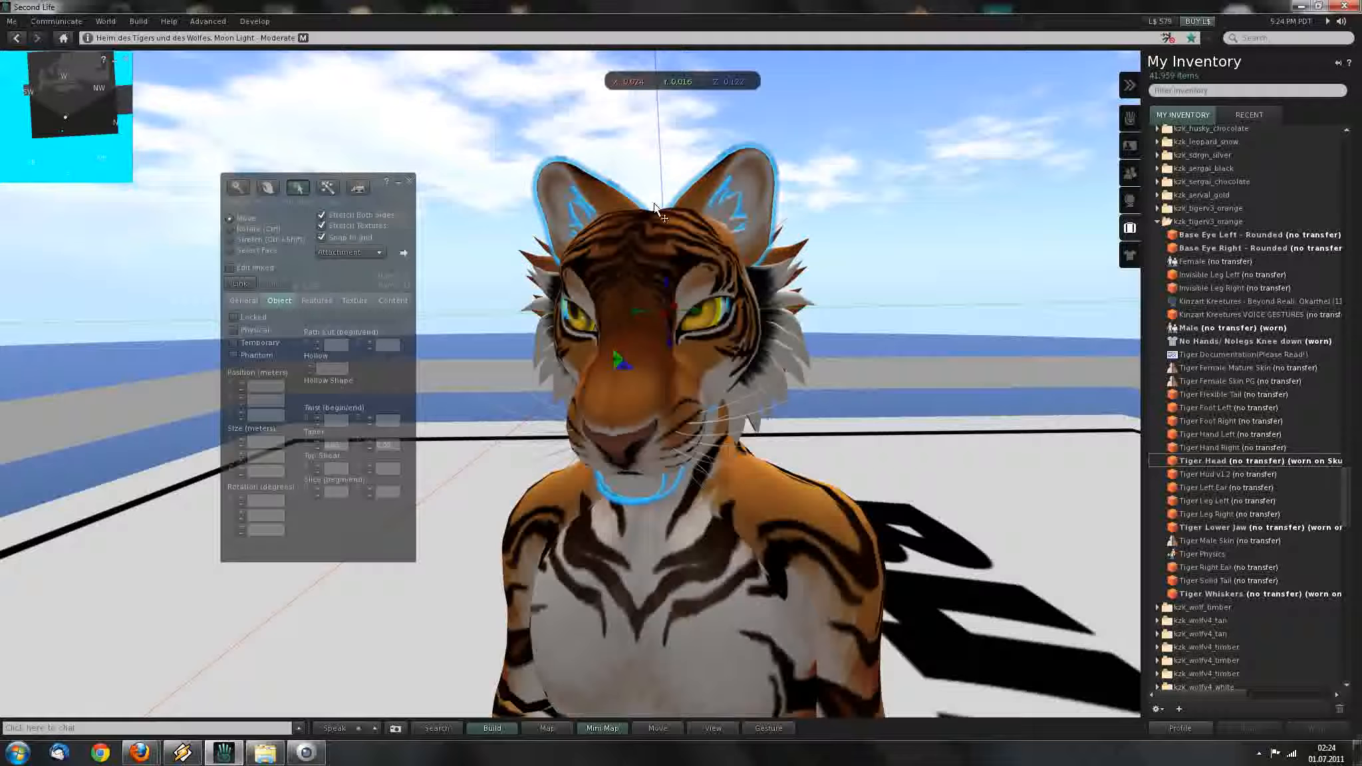
Select the whole tiger head, view it front-on, cycle Rotate and Stretch modes, then deselect.
key("ctrl")
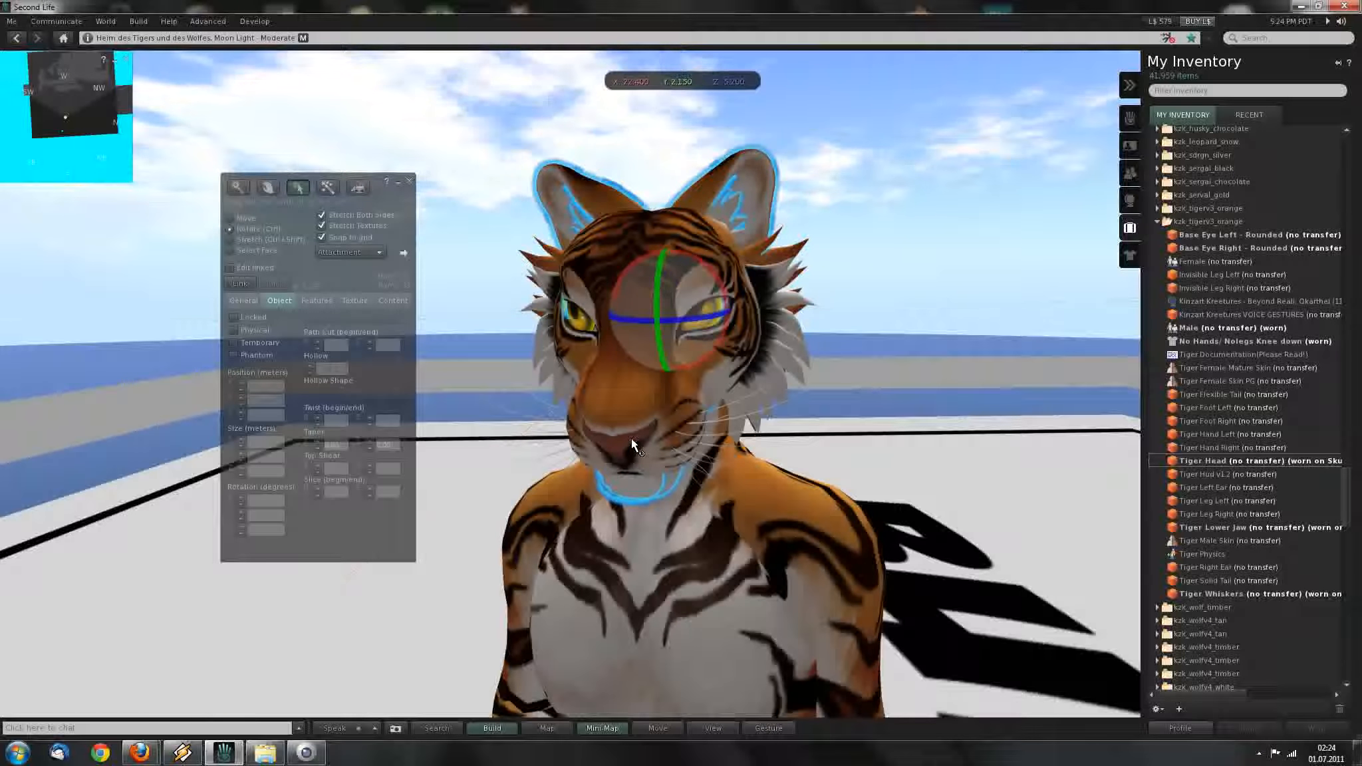
left_click(620, 437, "ctrl")
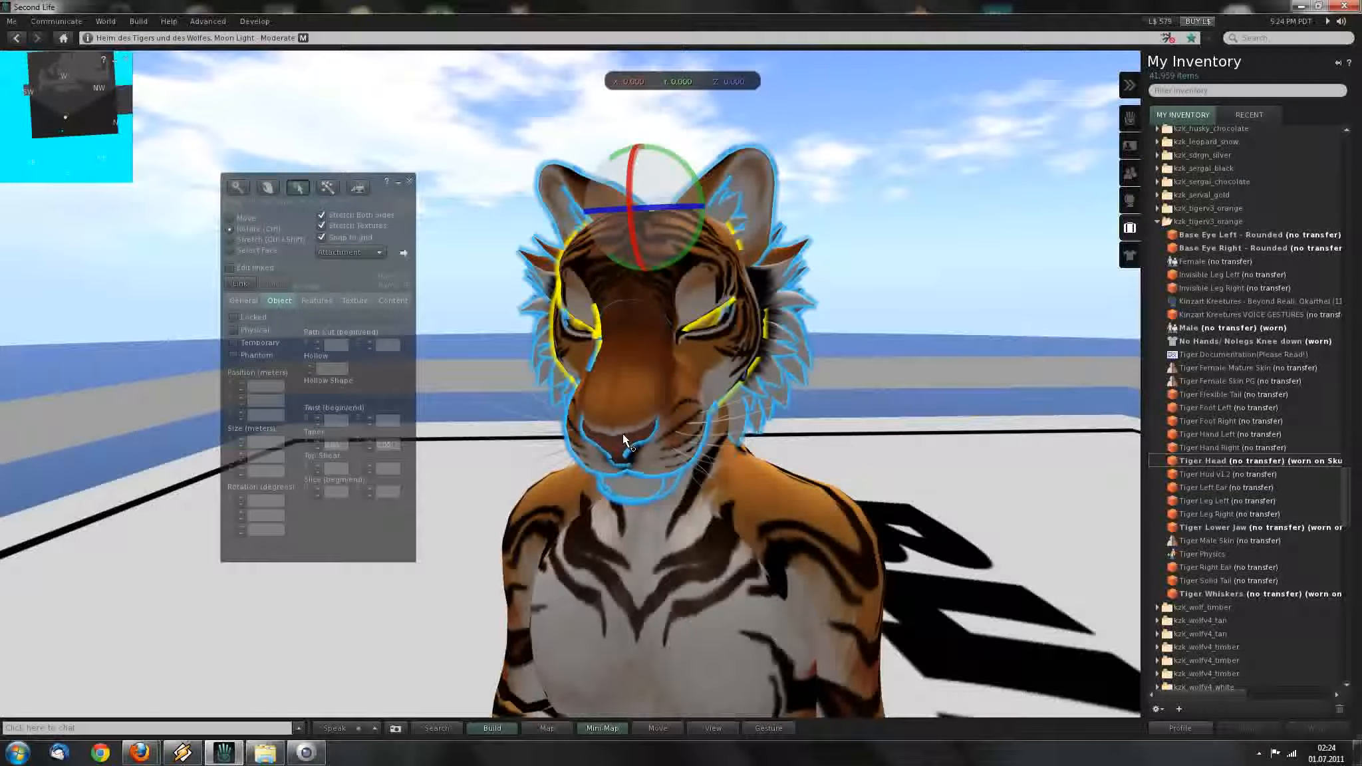
key("alt")
left_click_drag(644, 411, 768, 449, "alt")
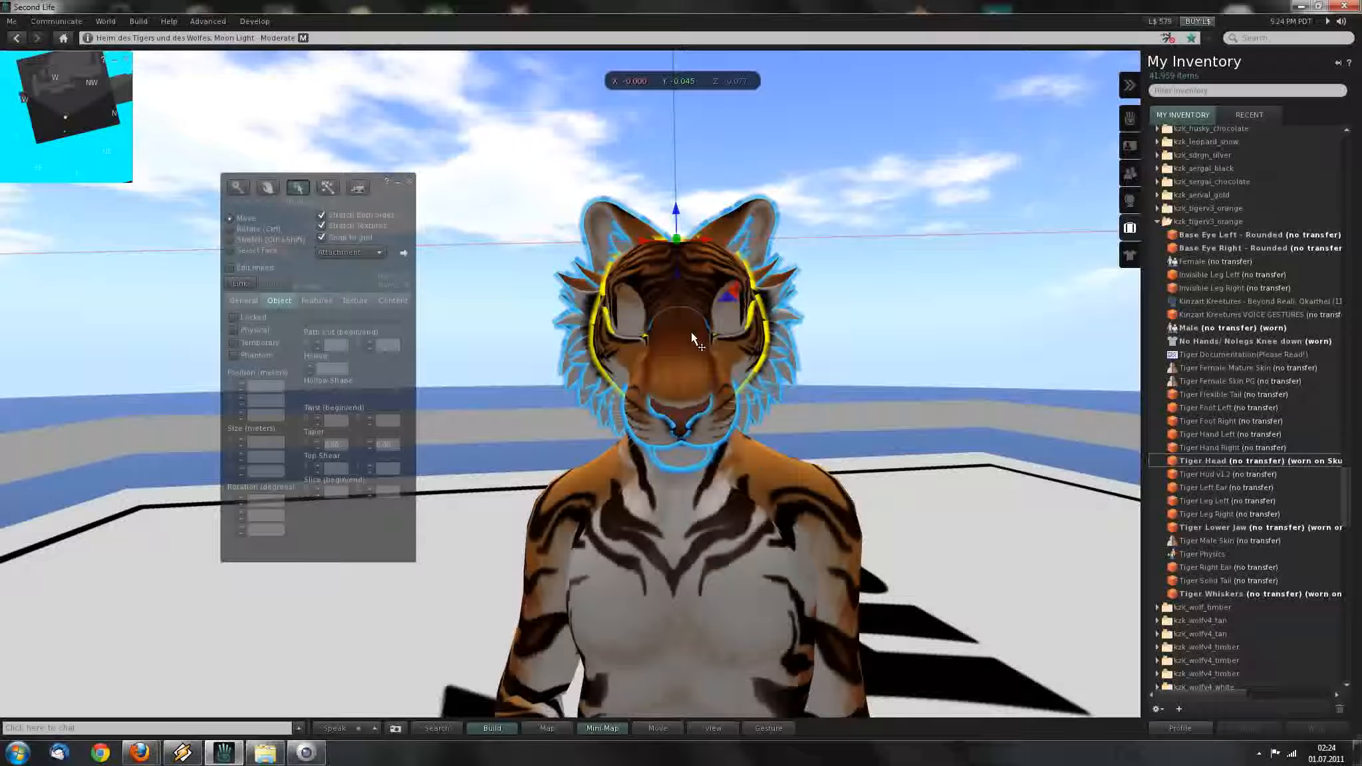
mouse_move(690, 360)
left_mouse_down("alt")
mouse_move(689, 339)
mouse_move(692, 370)
left_mouse_up("alt")
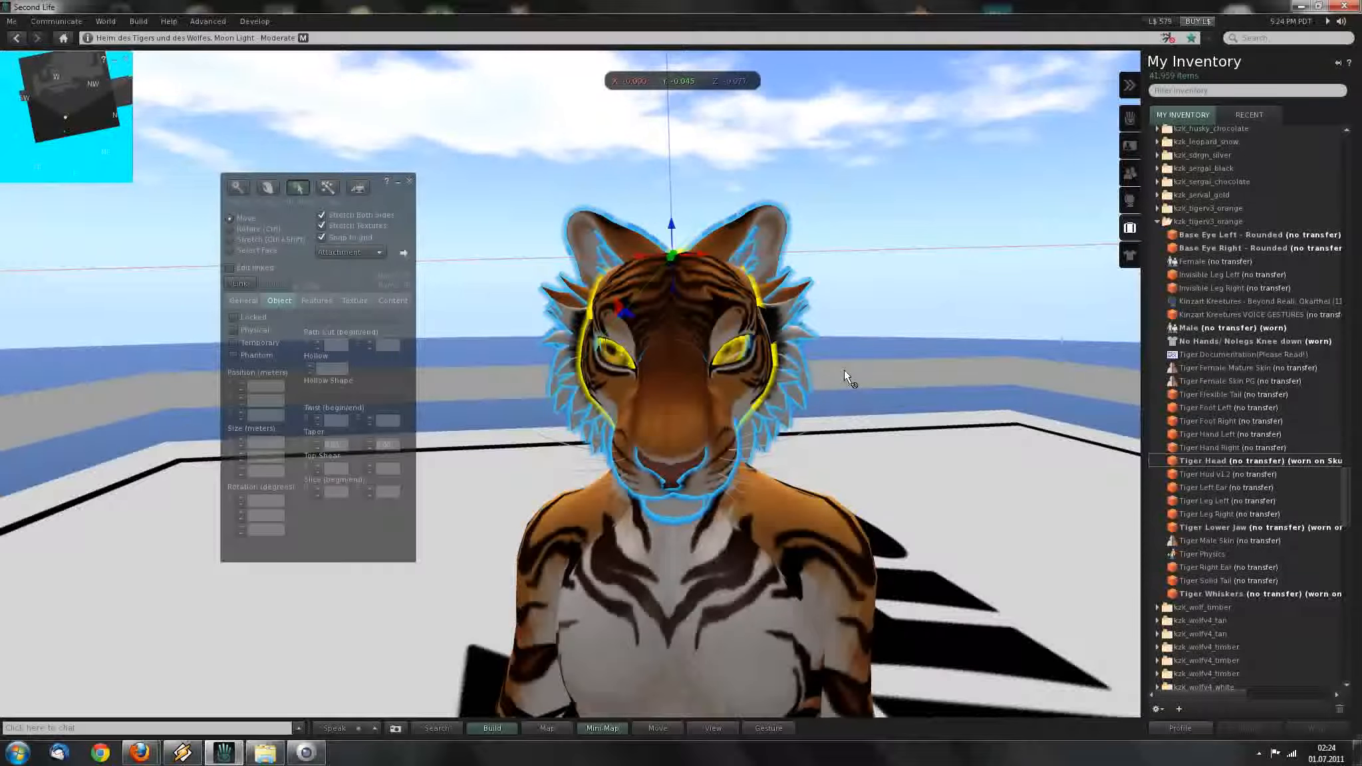
key("ctrl")
key("ctrl+shift")
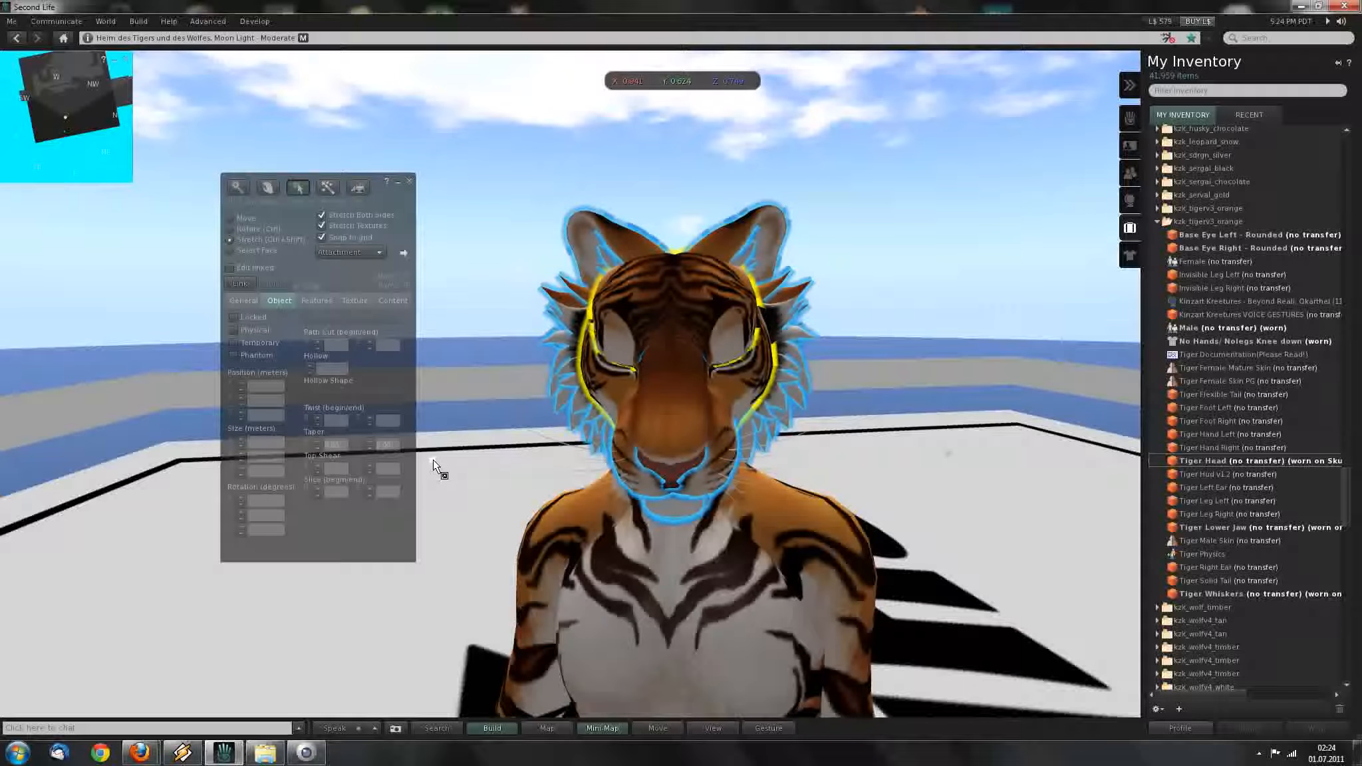
left_click(950, 457)
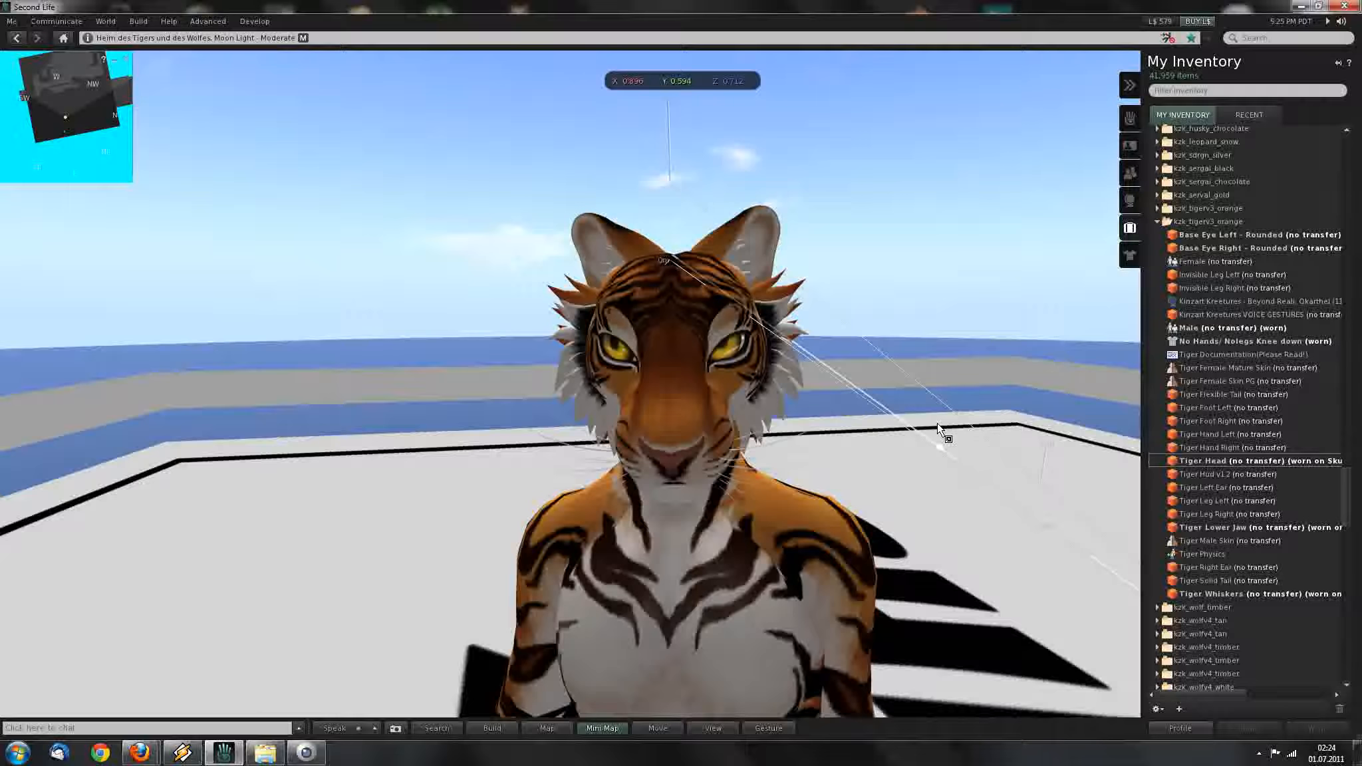
Try enlarging the tiger head, undo back to 0.896 × 0.594 × 0.712, and switch to Stretch mode.
mouse_move(950, 439)
left_mouse_down()
mouse_move(1009, 487)
mouse_move(931, 452)
left_mouse_up()
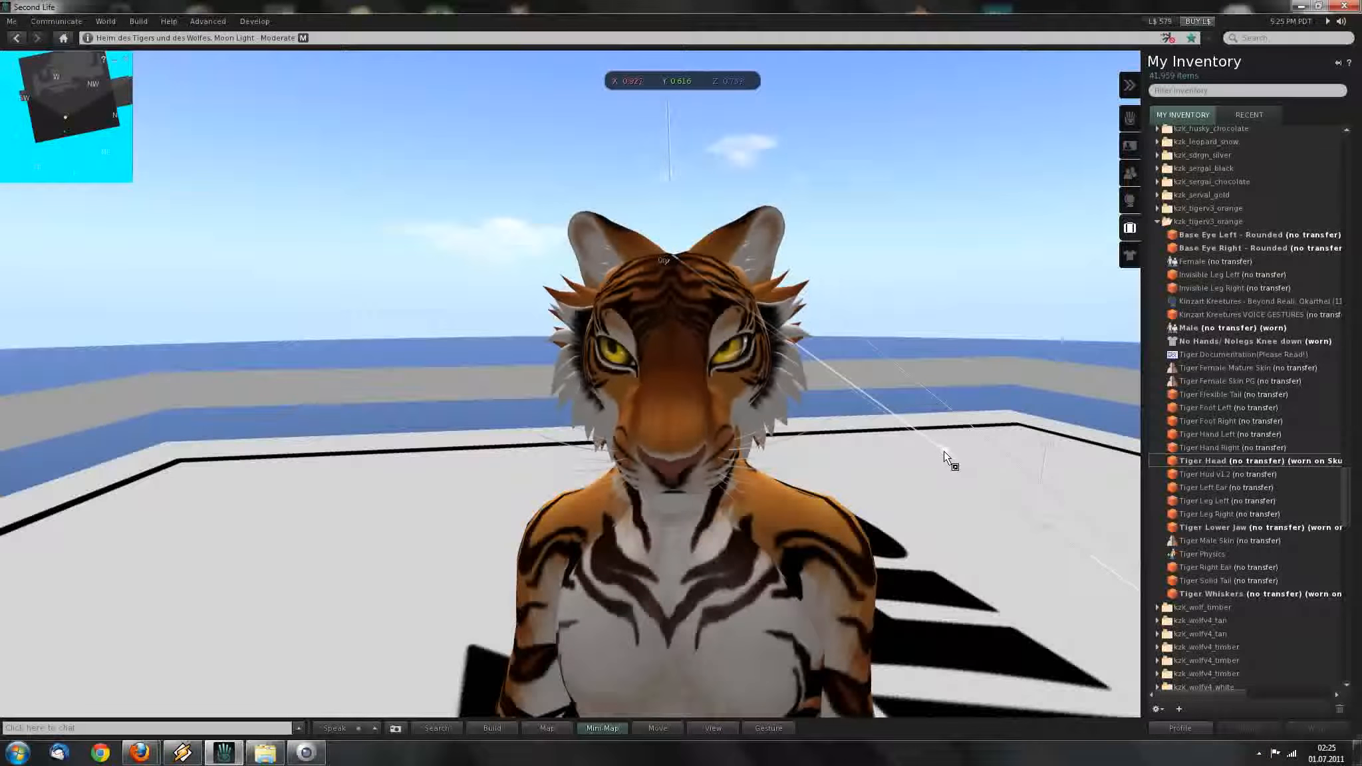
key("ctrl+z")
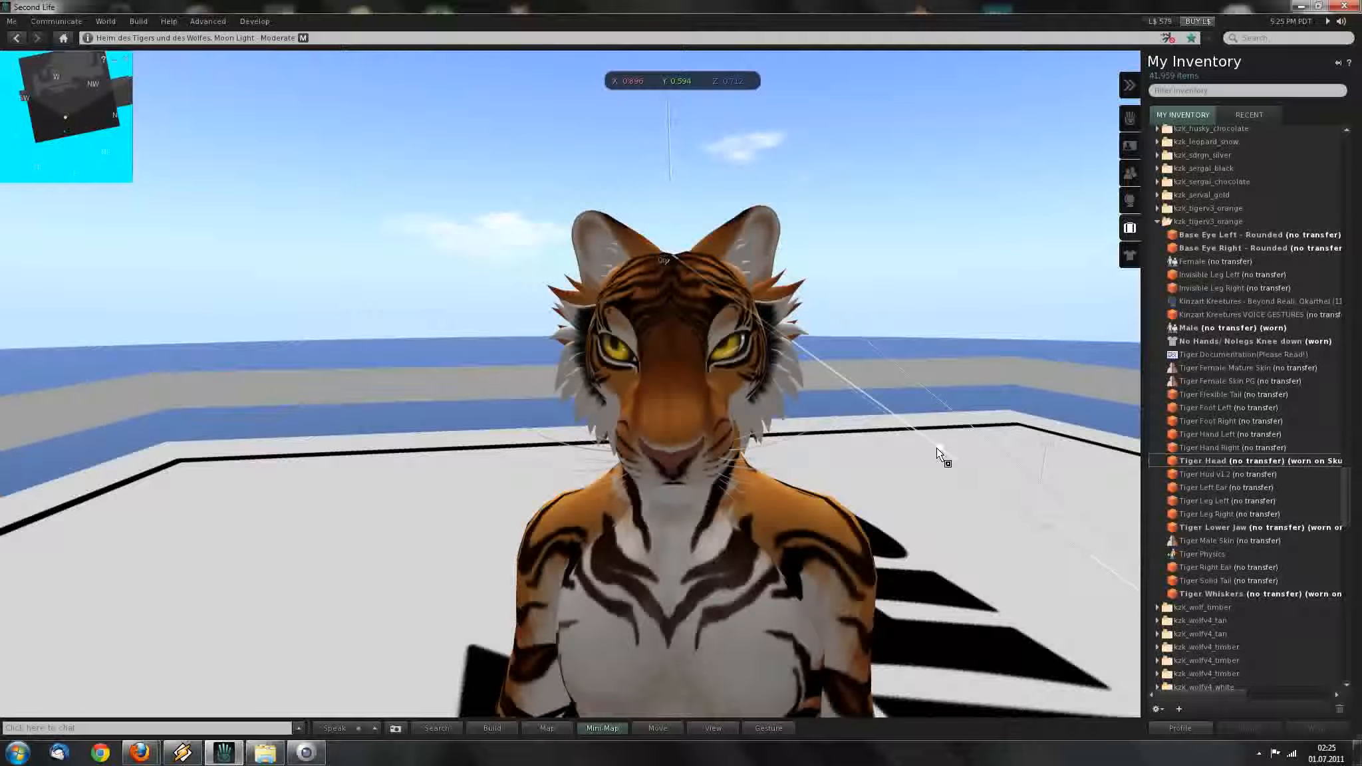
left_click_drag(937, 449, 935, 456, "ctrl+shift")
left_click_drag(676, 424, 707, 361, "ctrl+alt")
key("ctrl+shift")
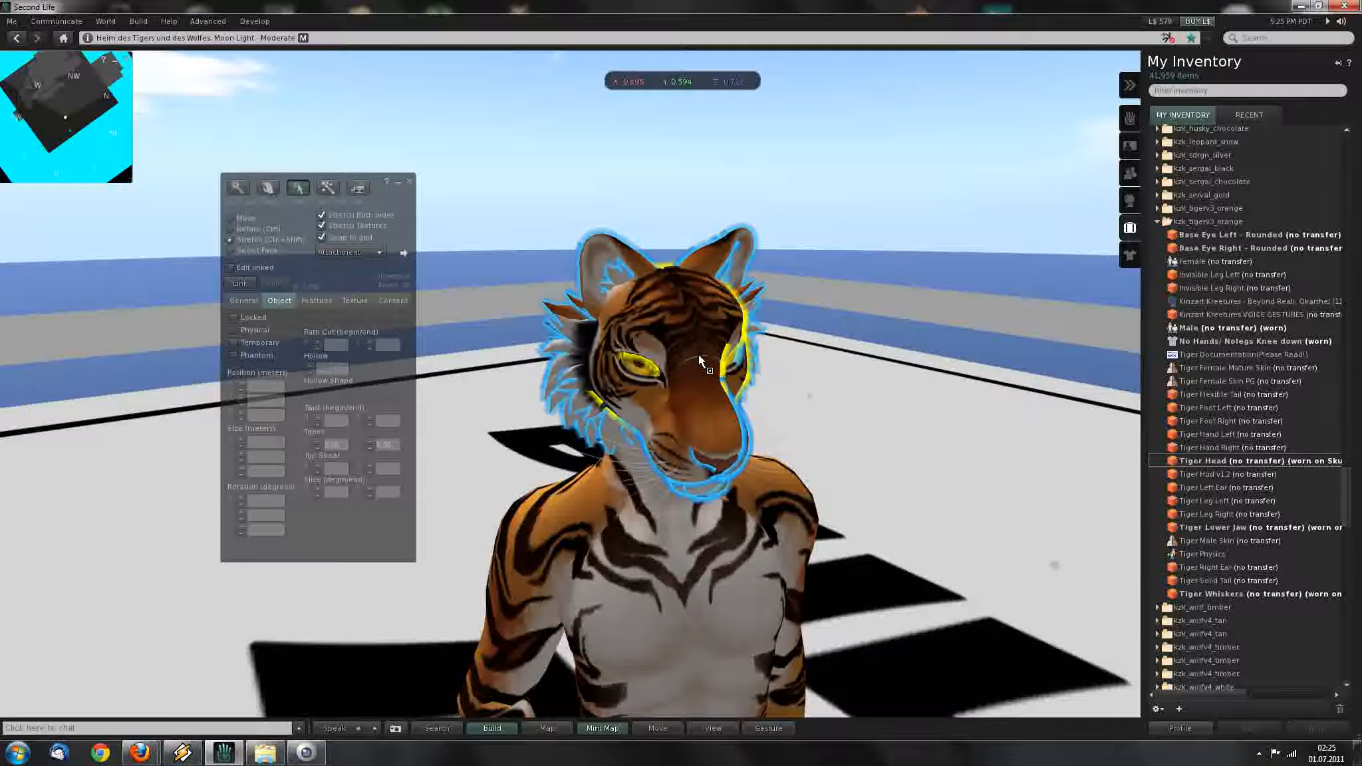
Zoom onto the muzzle, select the lower jaw, and drag it down along Z to open the mouth.
key("alt")
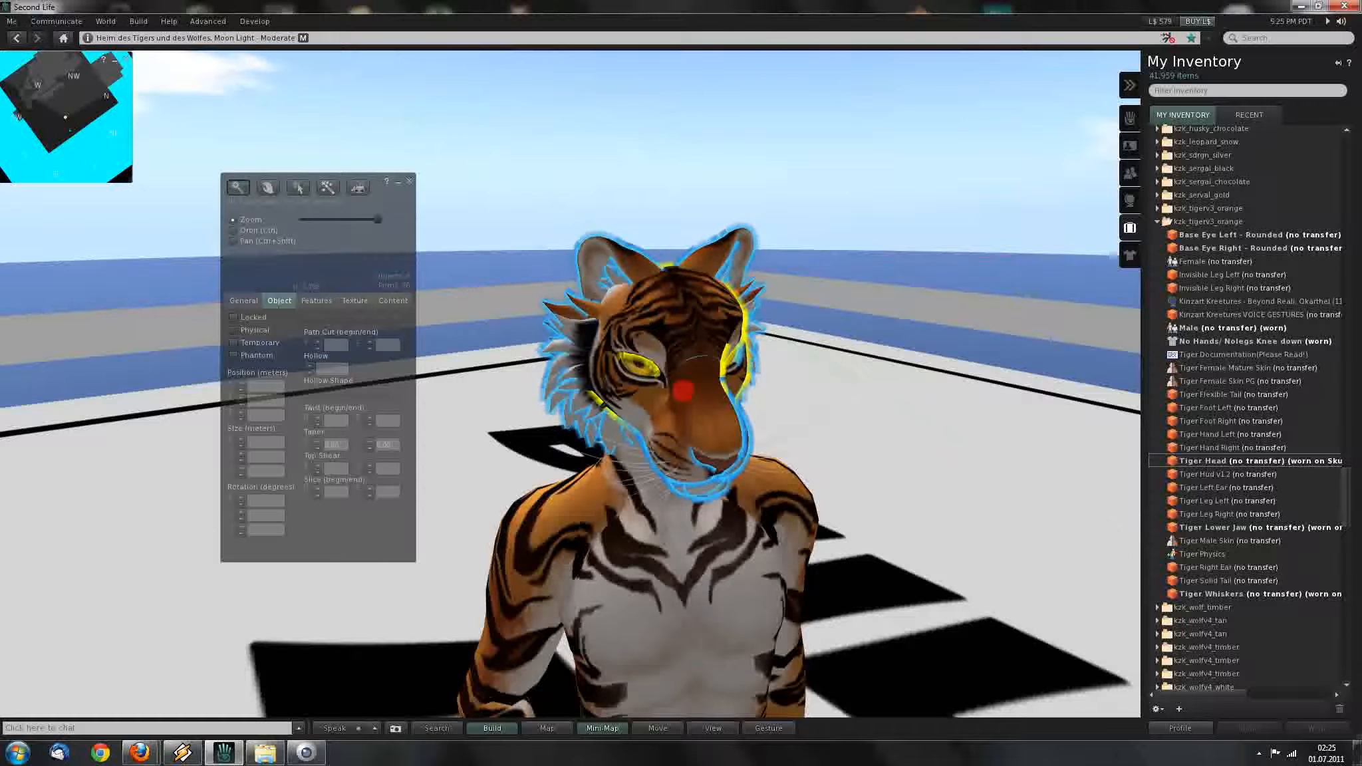
left_click_drag(683, 391, 735, 382, "alt")
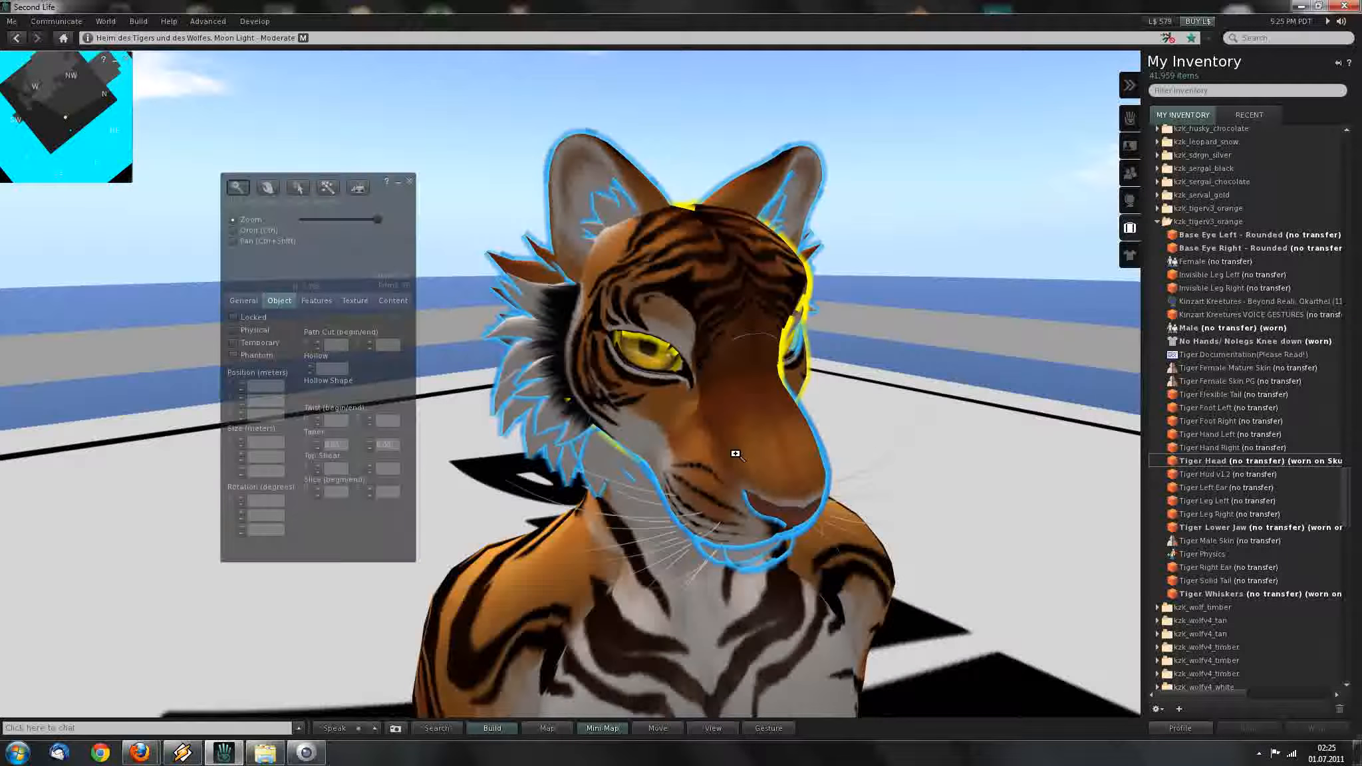
left_click_drag(746, 471, 735, 362, "ctrl+alt")
left_click_drag(732, 413, 742, 373, "alt")
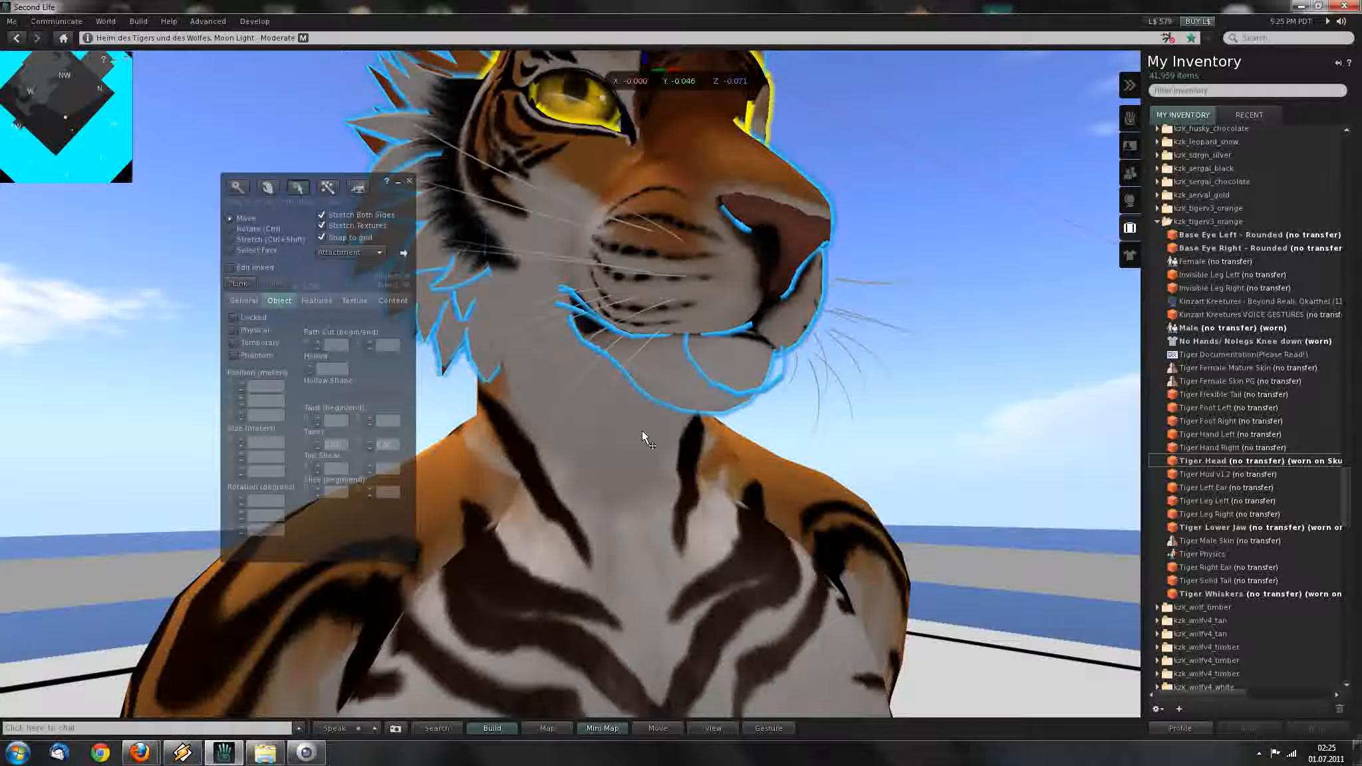
left_click(636, 453)
left_click(758, 375)
left_click_drag(698, 283, 699, 438)
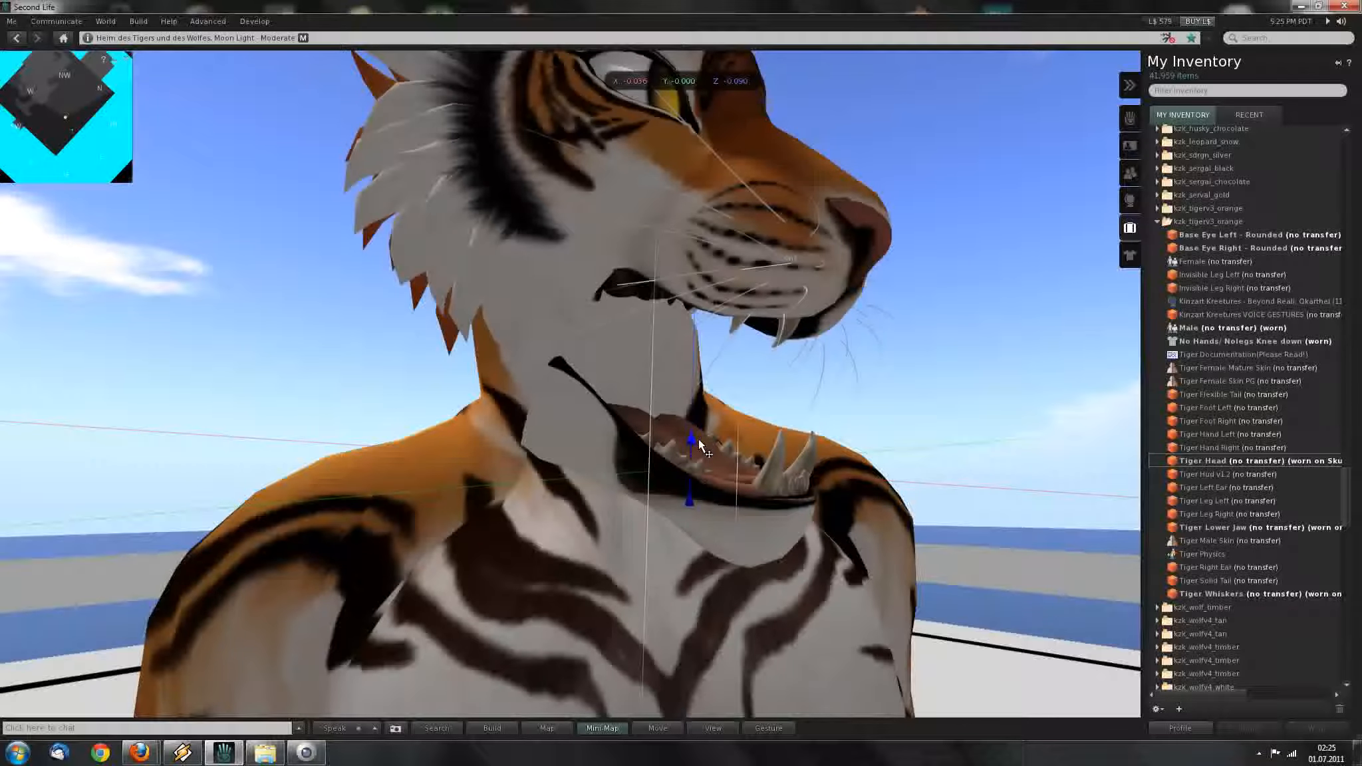
Undo the jaw move and look under the jaw from close up.
left_click_drag(670, 388, 595, 493, "ctrl+alt")
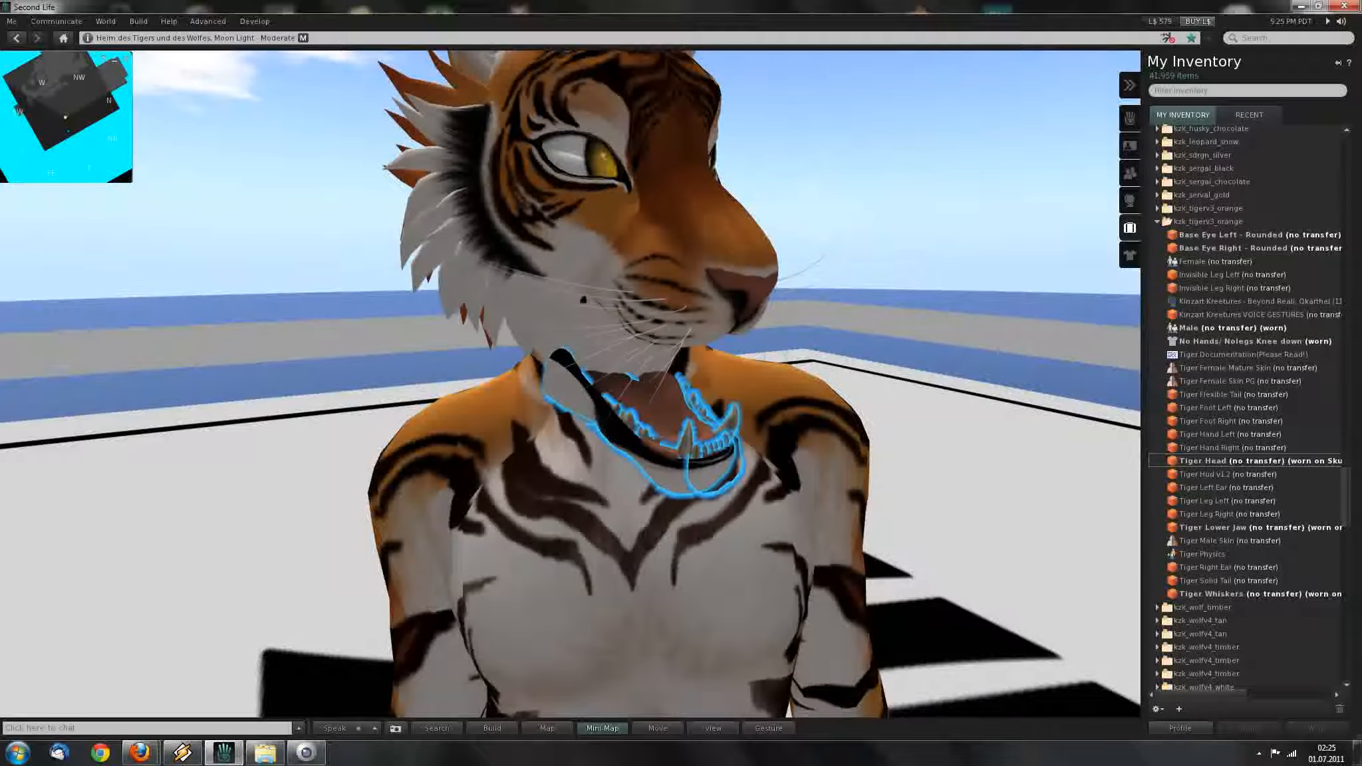
mouse_move(685, 403)
left_mouse_down("alt")
mouse_move(683, 432)
mouse_move(685, 403)
left_mouse_up("alt")
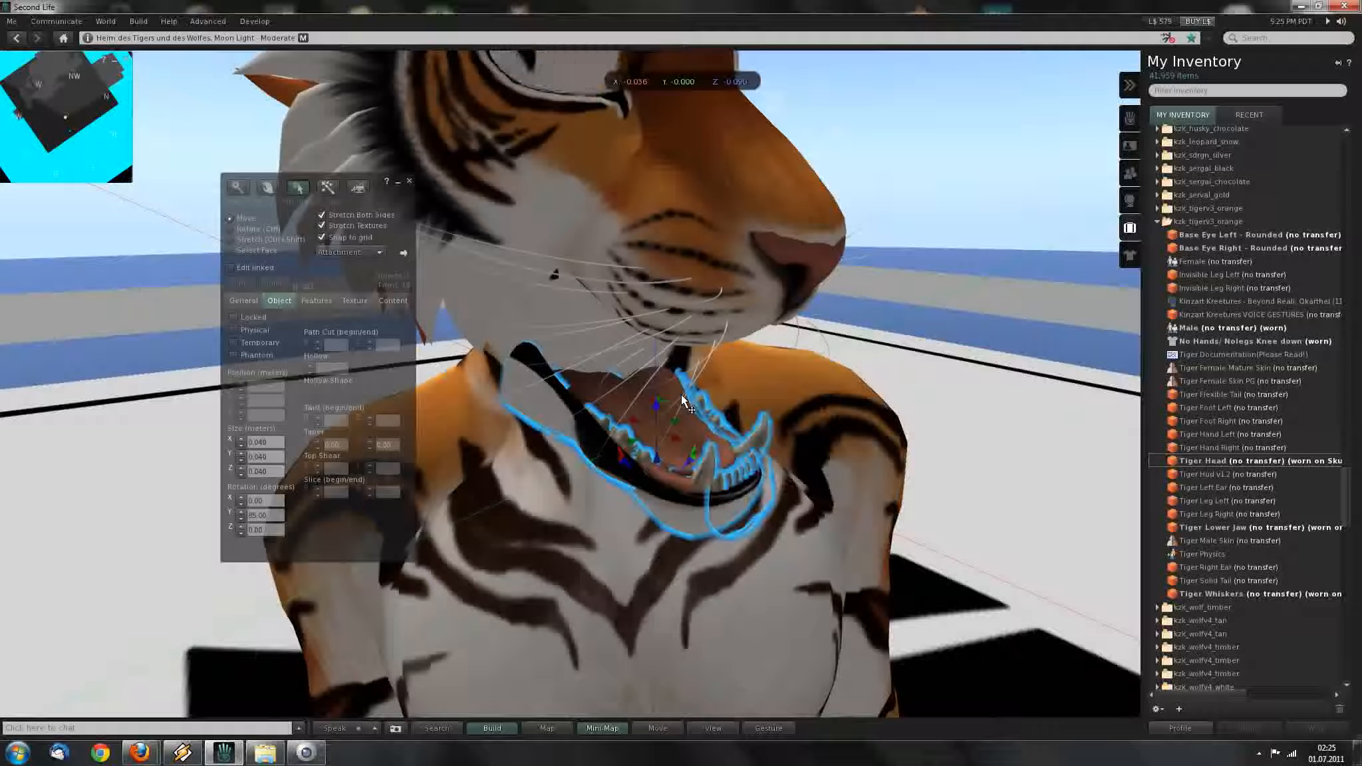
key("ctrl+z")
key("ctrl+z")
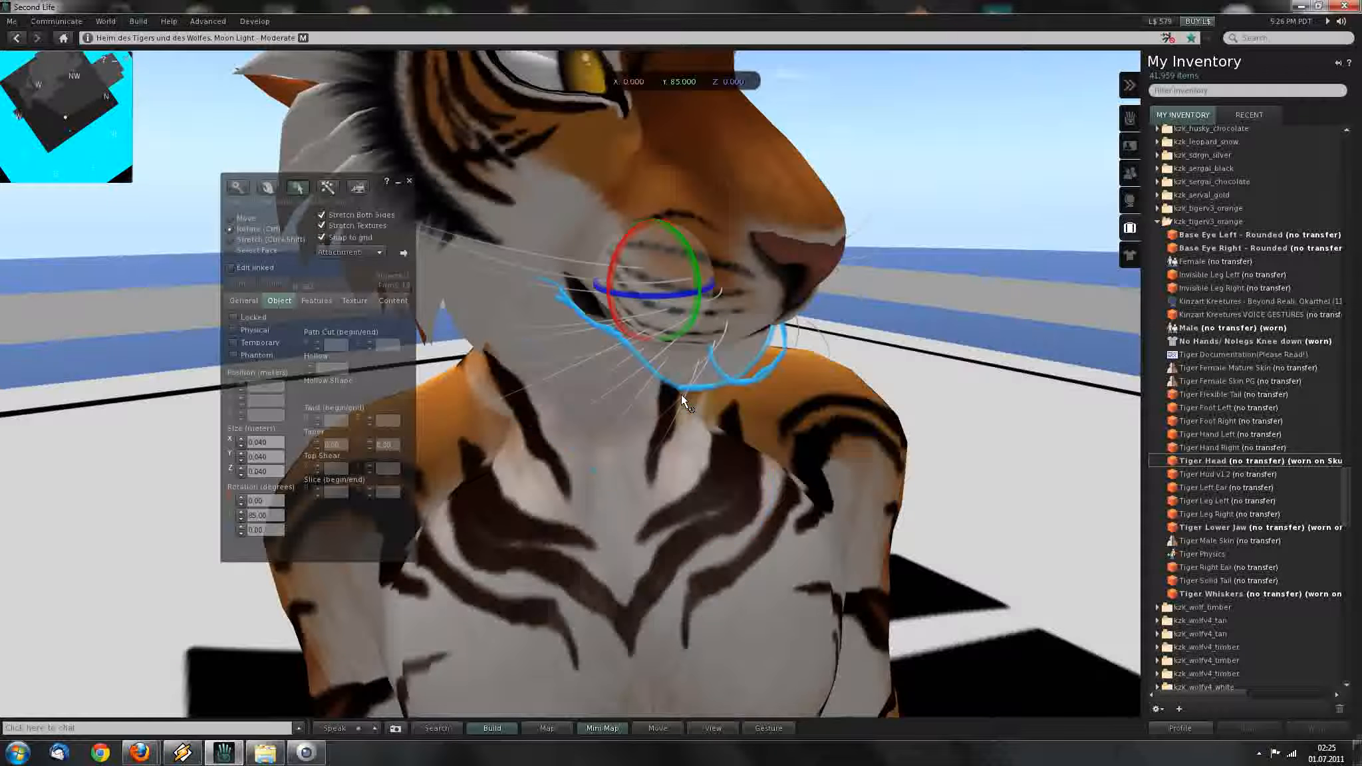
key("ctrl")
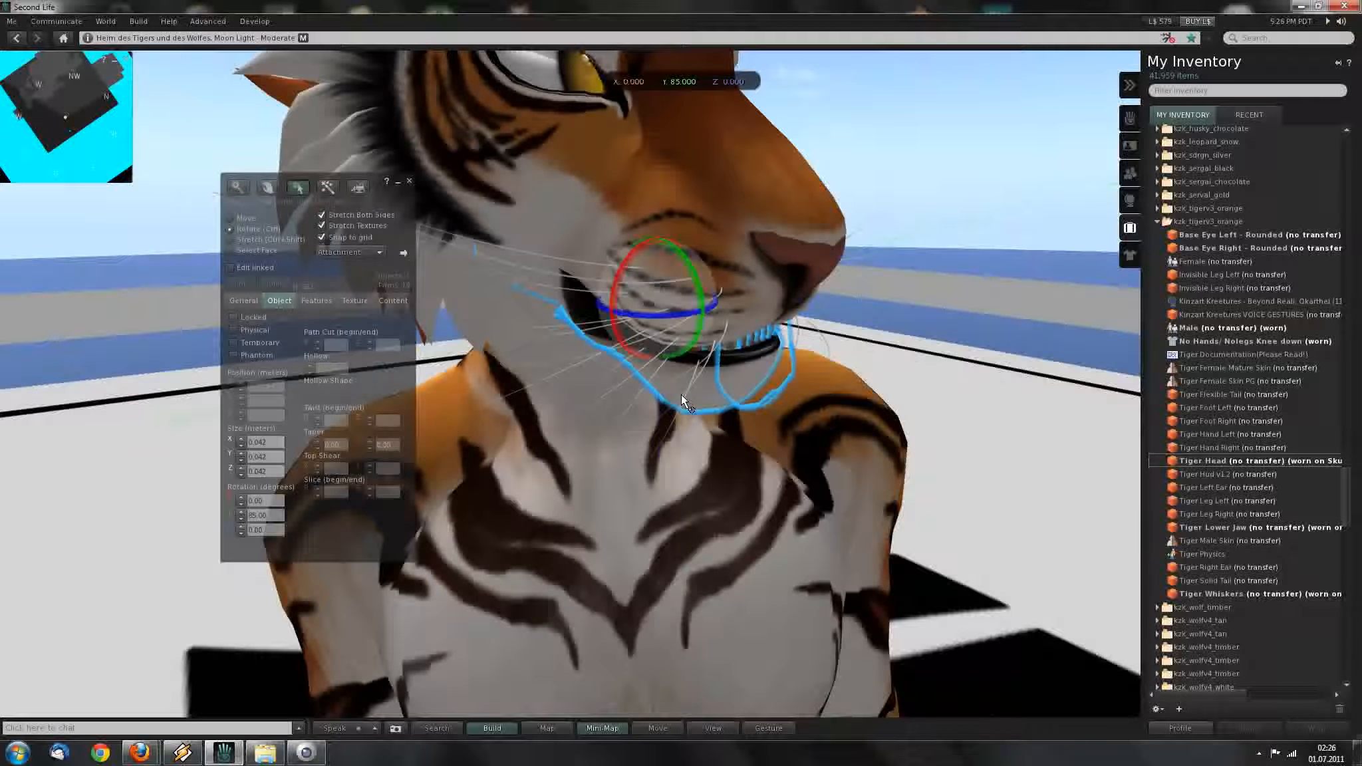
mouse_move(680, 396)
left_mouse_down("ctrl+alt")
mouse_move(692, 336)
mouse_move(685, 399)
left_mouse_up("ctrl+alt")
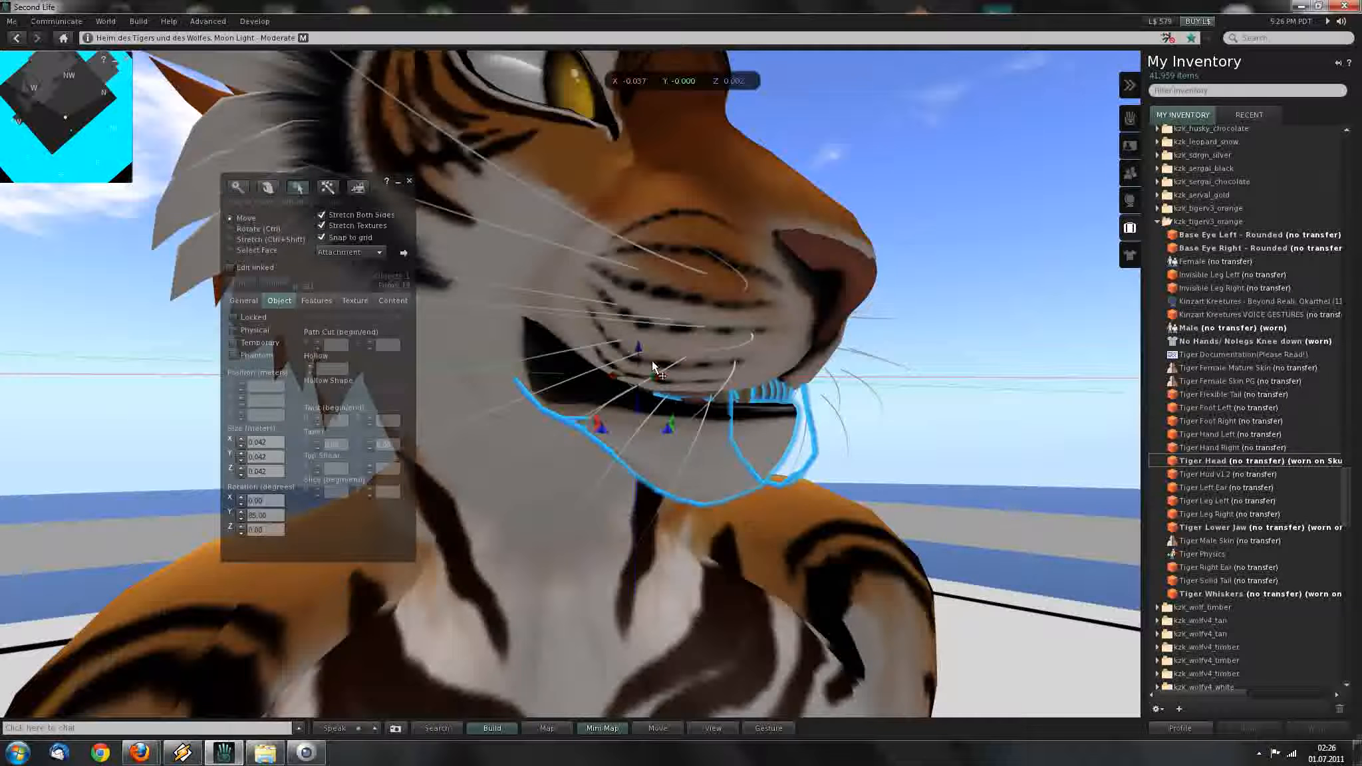
left_click_drag(641, 345, 643, 328, "ctrl+alt")
left_click_drag(672, 386, 688, 363, "alt")
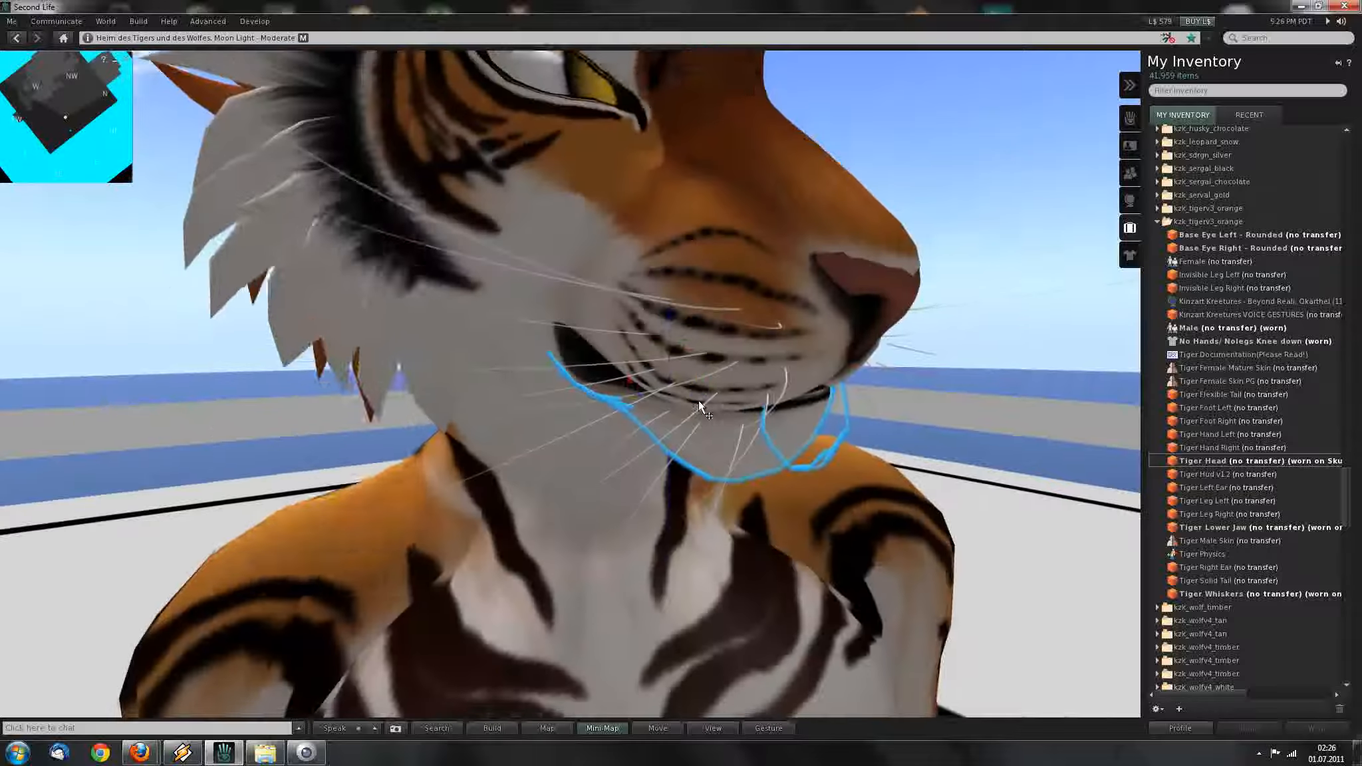
Drag the jaw down and back up into the head, then enable Edit linked.
left_click_drag(670, 316, 659, 454)
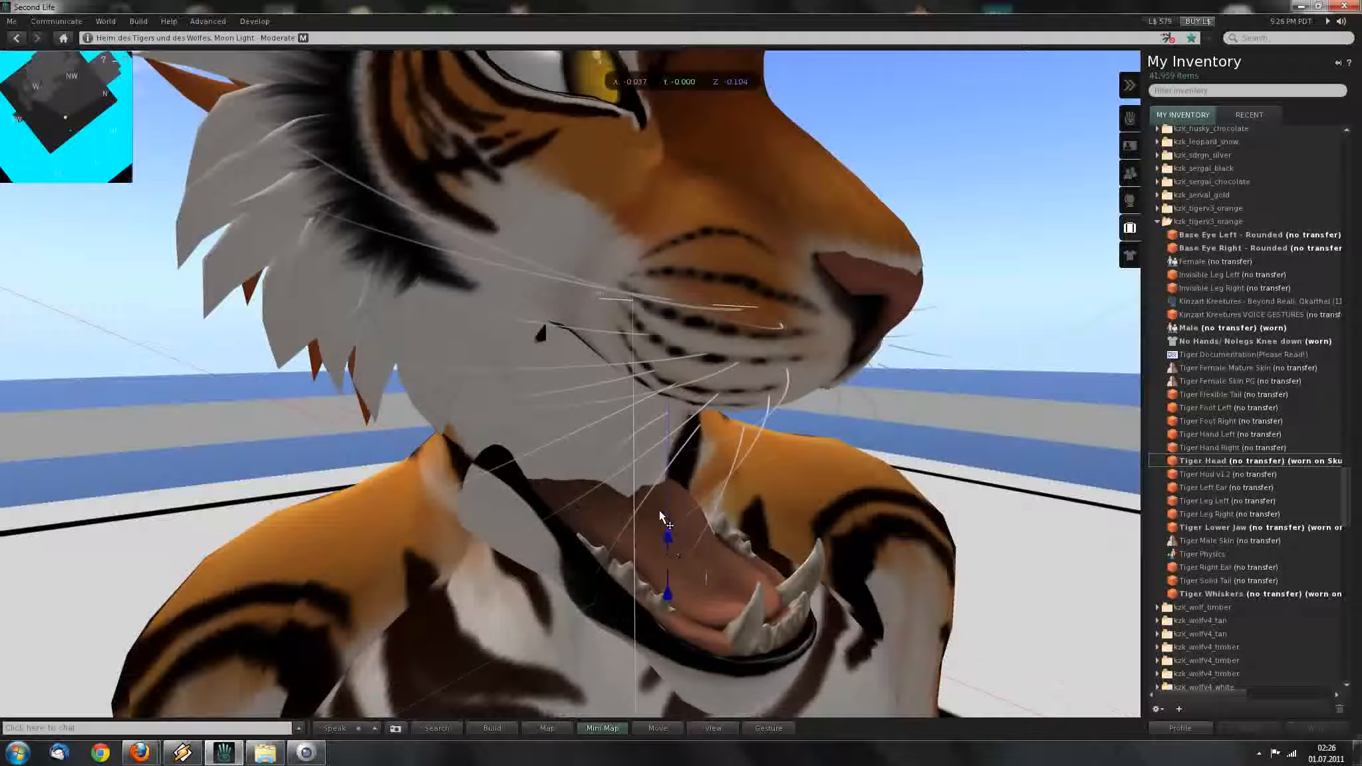
left_click_drag(680, 394, 689, 360, "ctrl+alt")
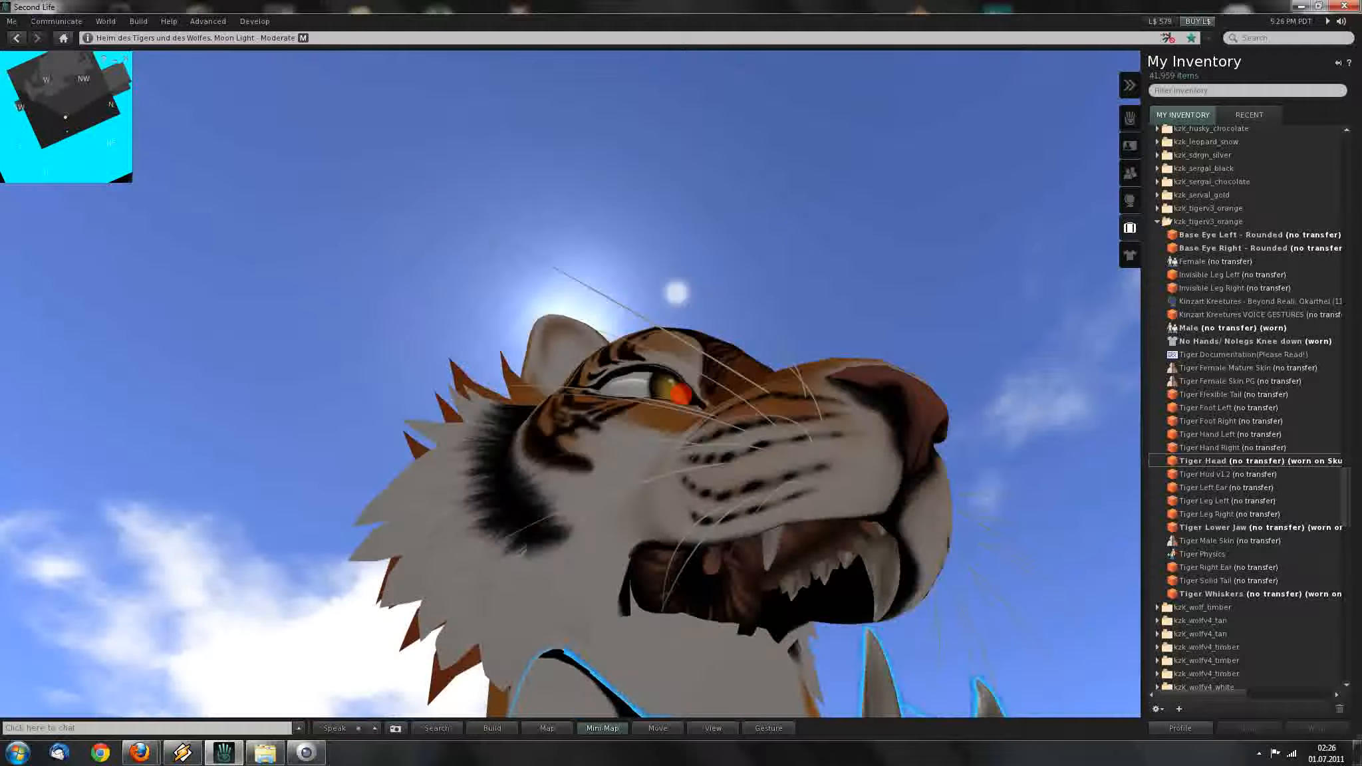
left_click_drag(695, 532, 692, 466, "alt")
left_click_drag(682, 394, 785, 466, "ctrl+alt")
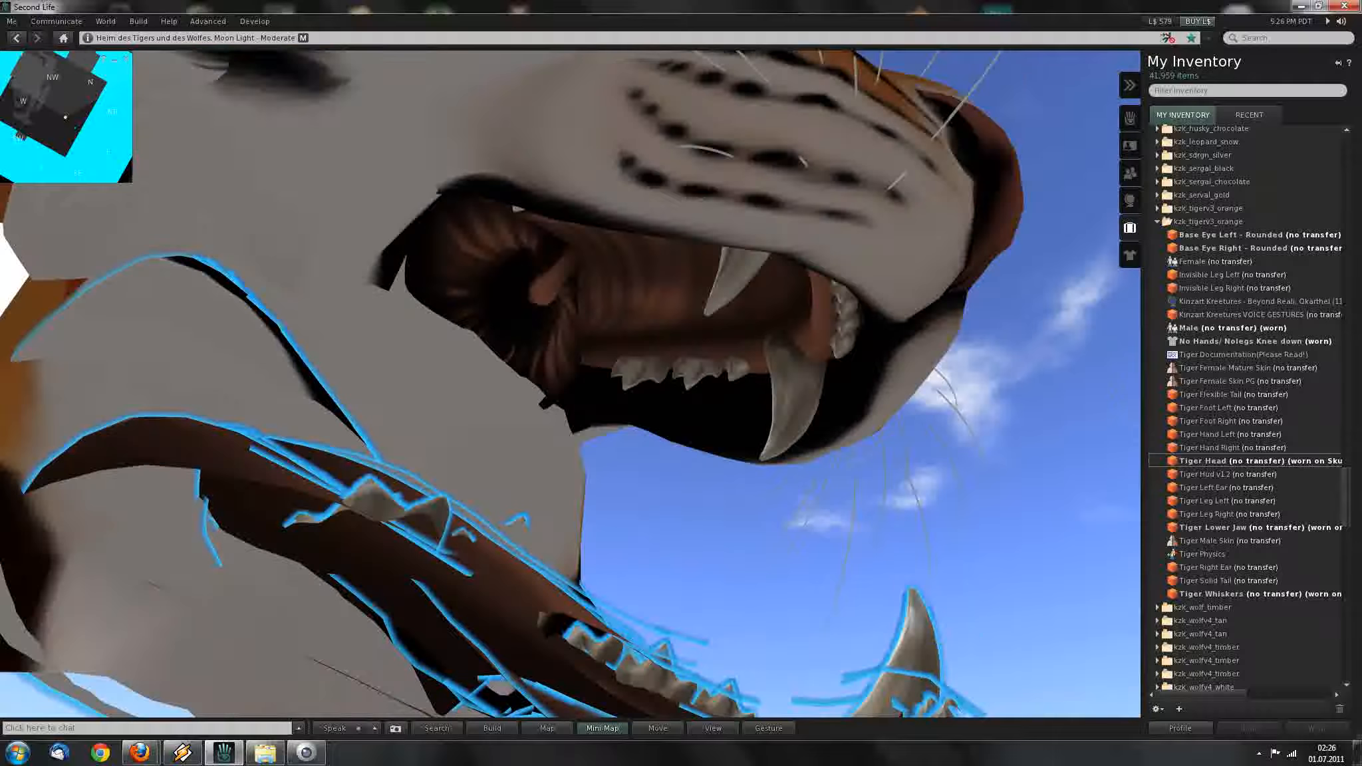
left_click(230, 266)
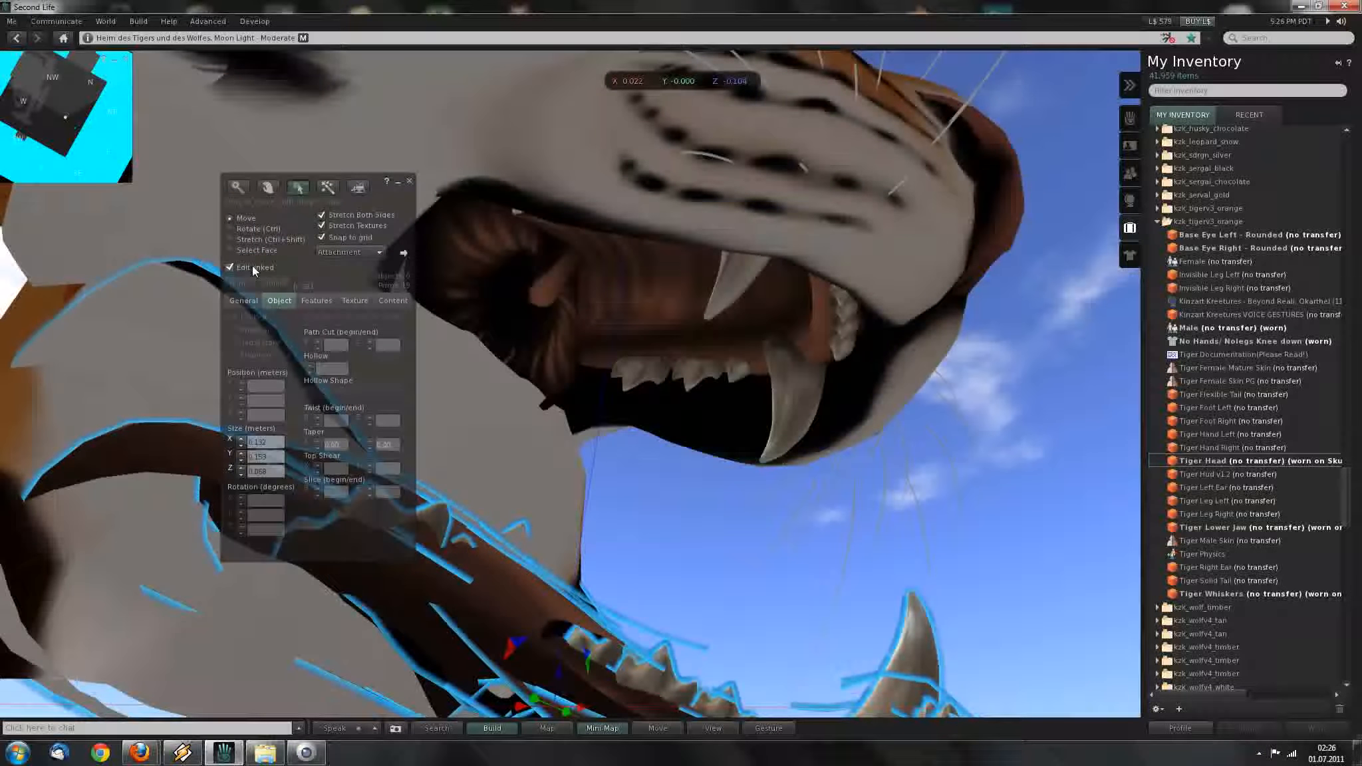
Frame the tiger's mouth and pick through the upper lip and whisker prims.
key("alt")
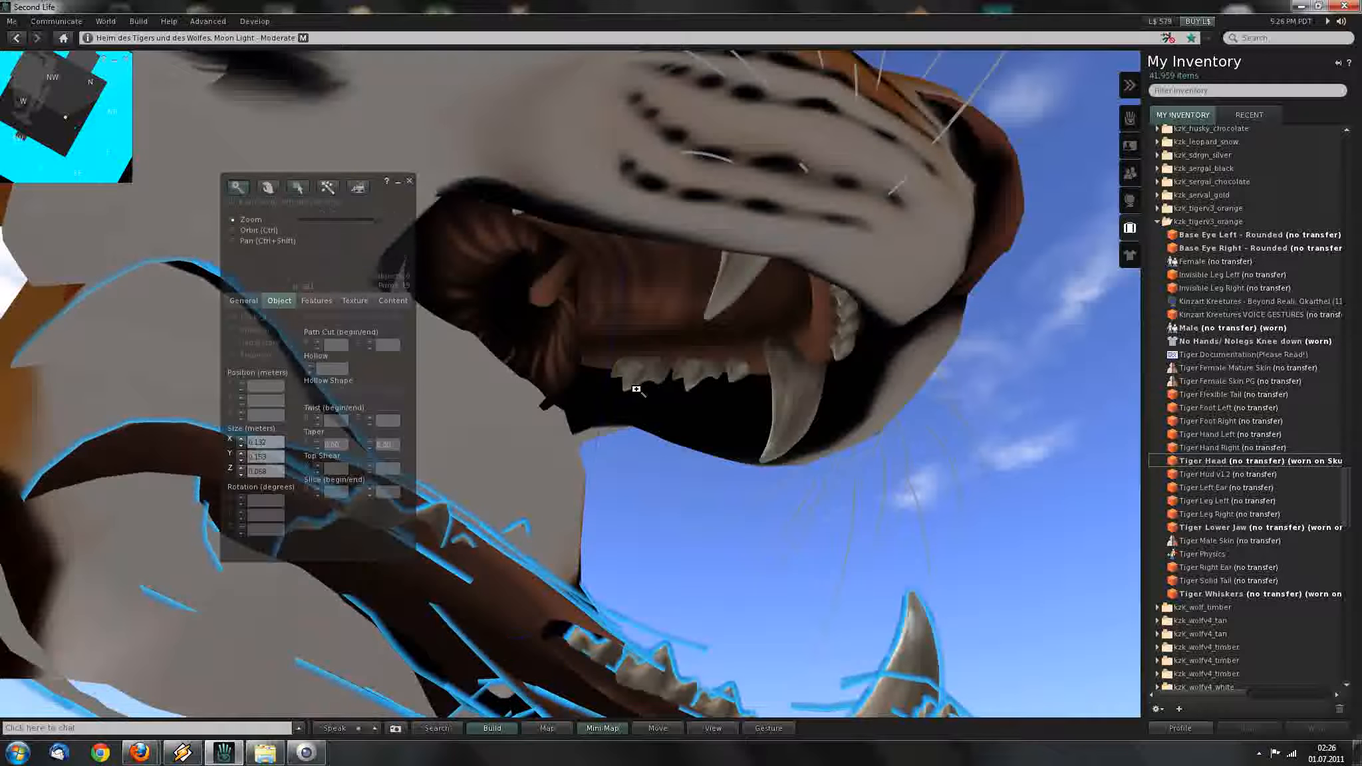
left_click_drag(700, 373, 539, 412, "alt")
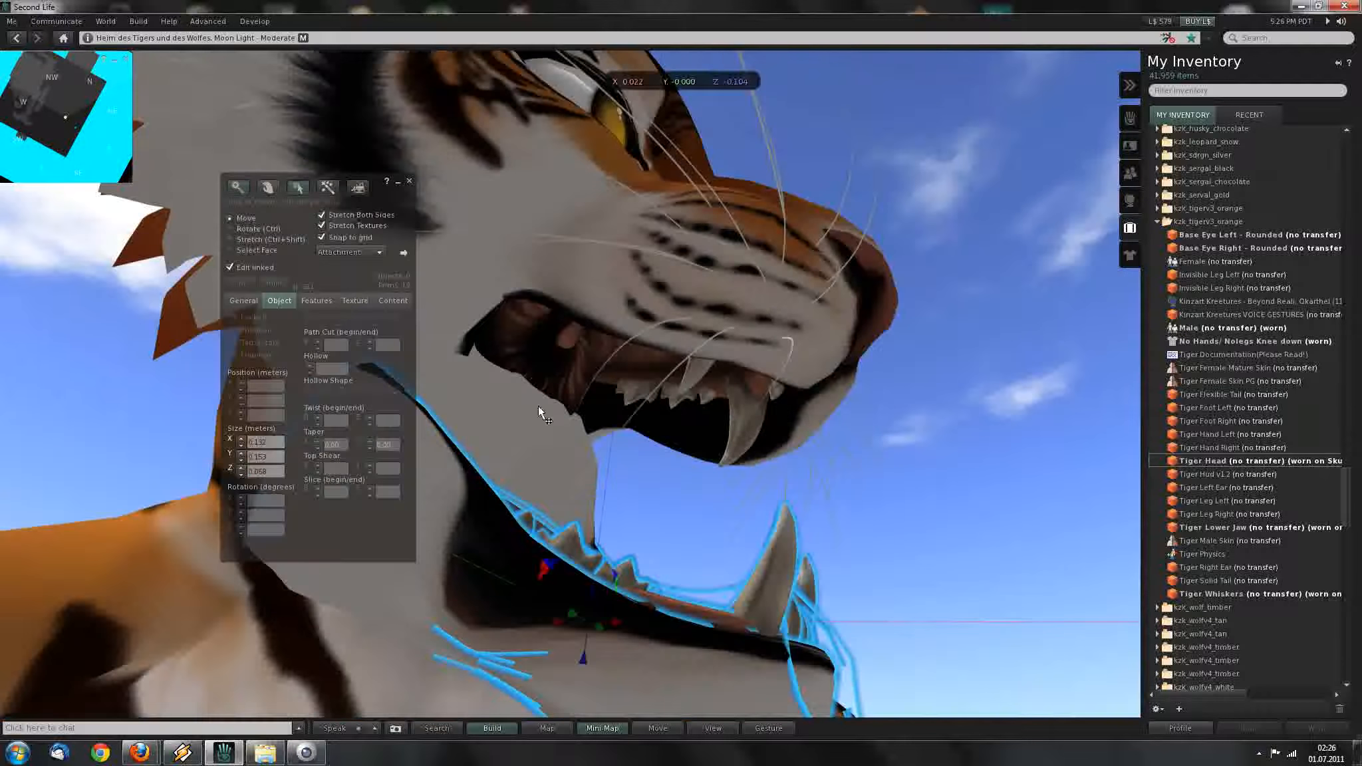
left_click_drag(299, 273, 214, 323)
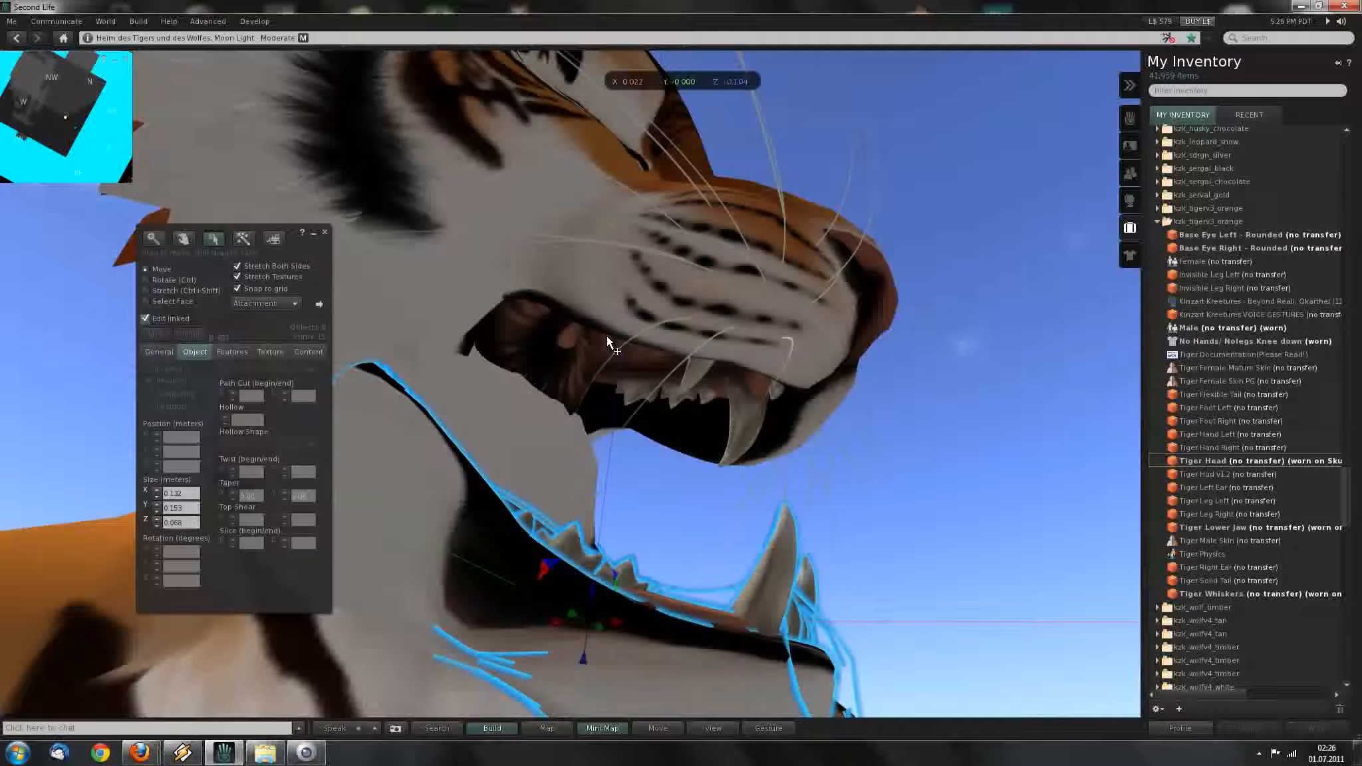
left_click(700, 375)
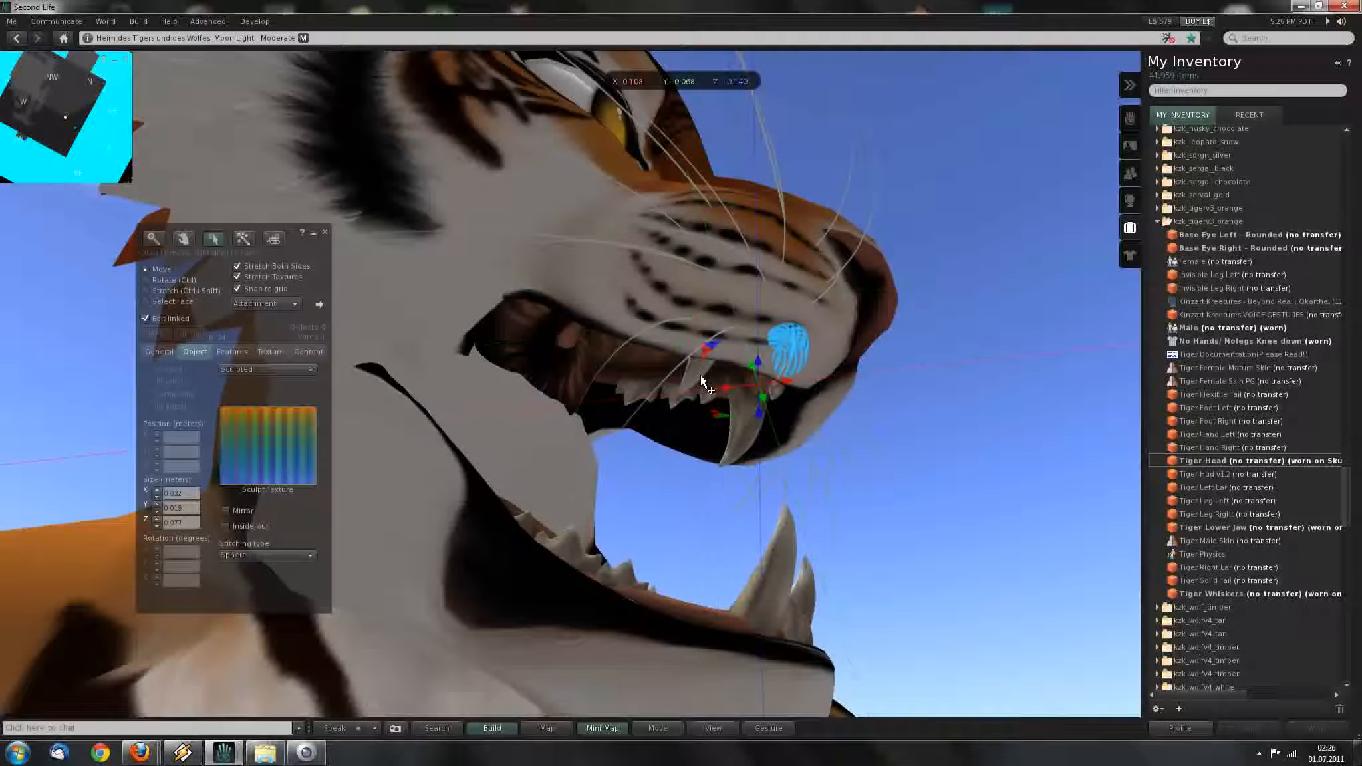
left_click(699, 375)
left_click(476, 338)
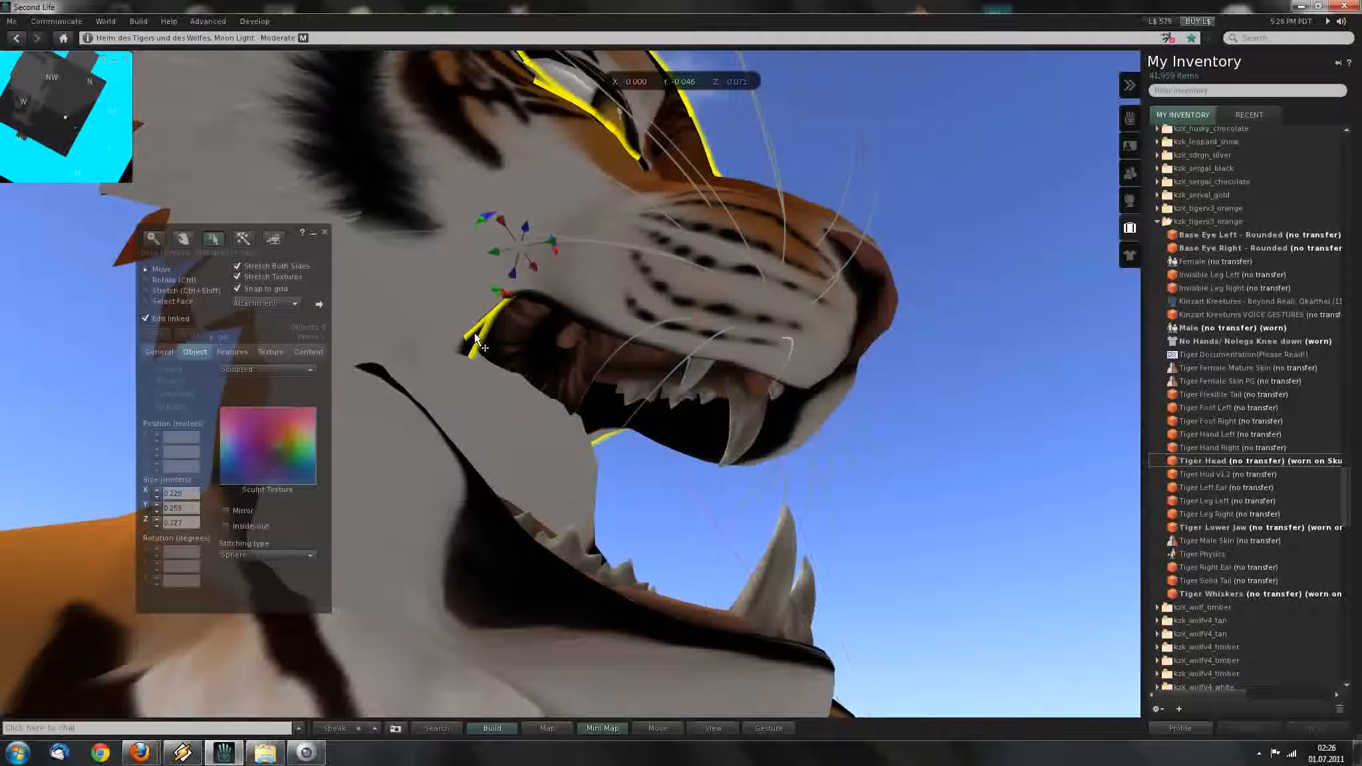
left_click(785, 219)
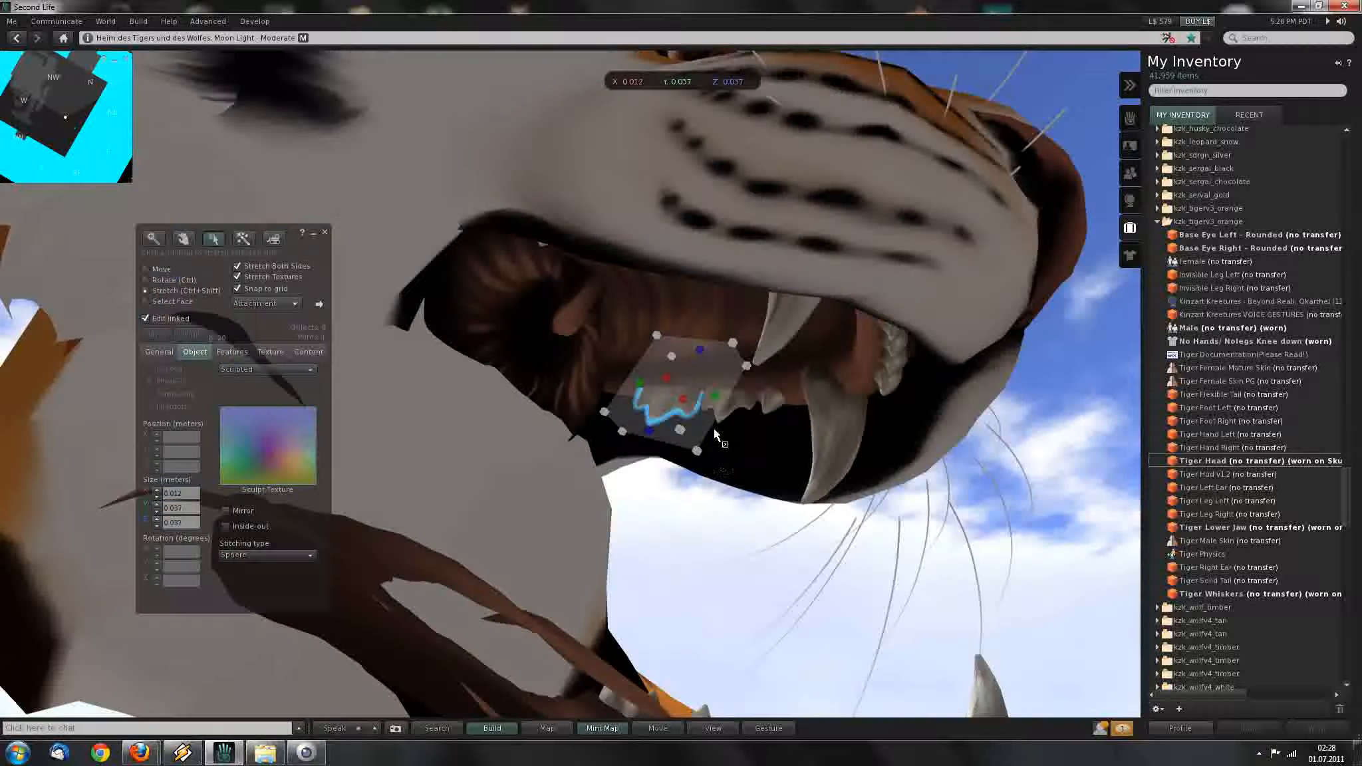
Enlarge the upper teeth, bringing one tooth to 0.023 × 0.033 × 0.059.
left_click_drag(697, 451, 772, 468)
left_click(729, 402)
left_click(778, 409)
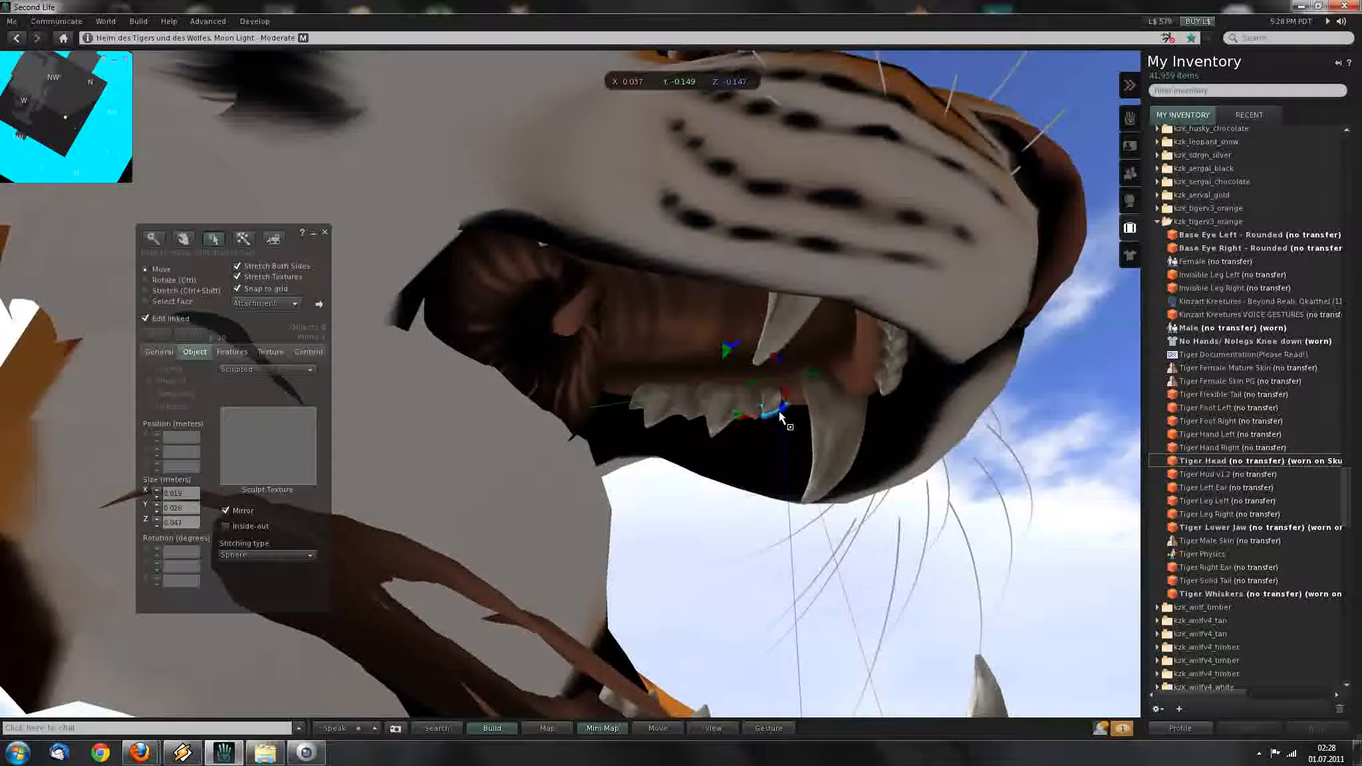
left_click_drag(842, 442, 855, 457, "ctrl+shift")
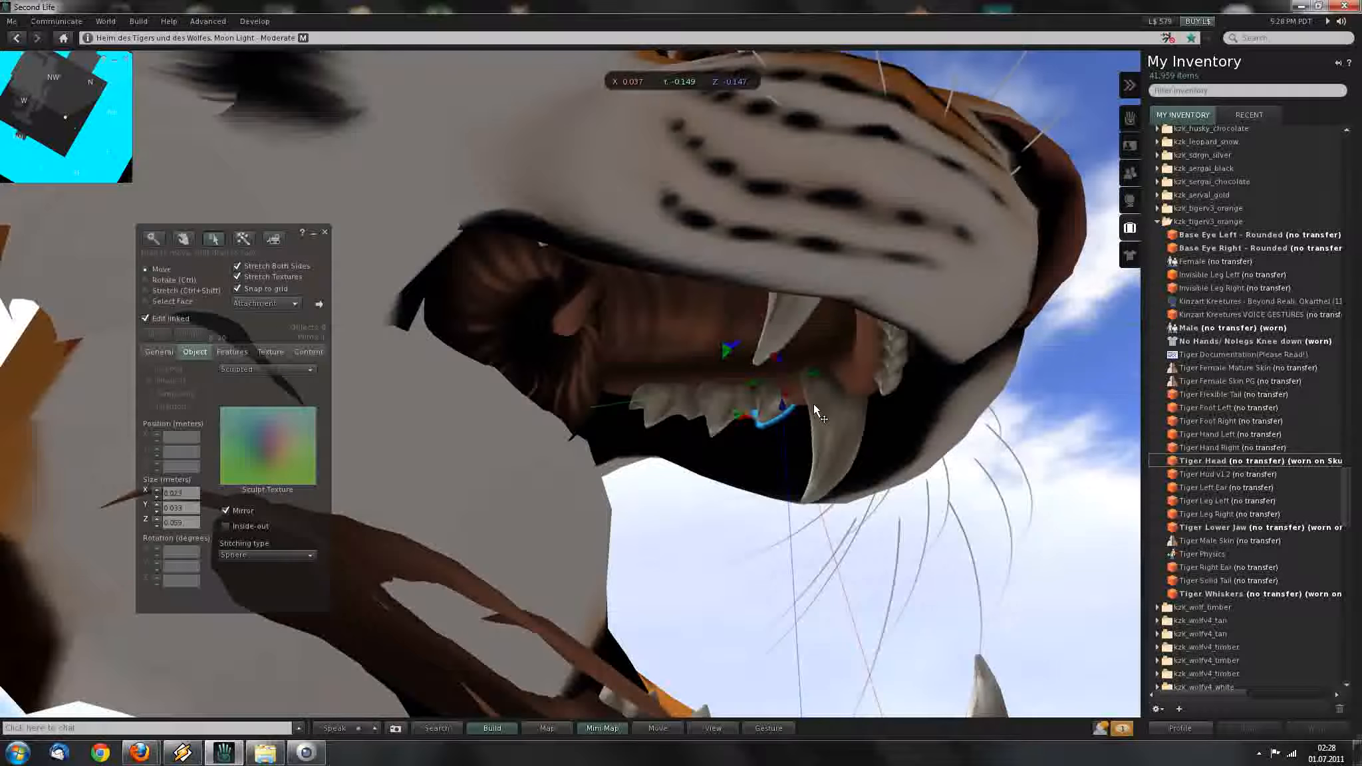
From the head's other side, enlarge the fang and its neighbouring tooth.
left_click_drag(813, 403, 785, 286, "ctrl+alt")
left_click_drag(729, 427, 575, 397, "ctrl+alt")
left_click_drag(662, 393, 769, 426, "ctrl+alt")
left_click(655, 411)
left_click(678, 399)
left_click(719, 399)
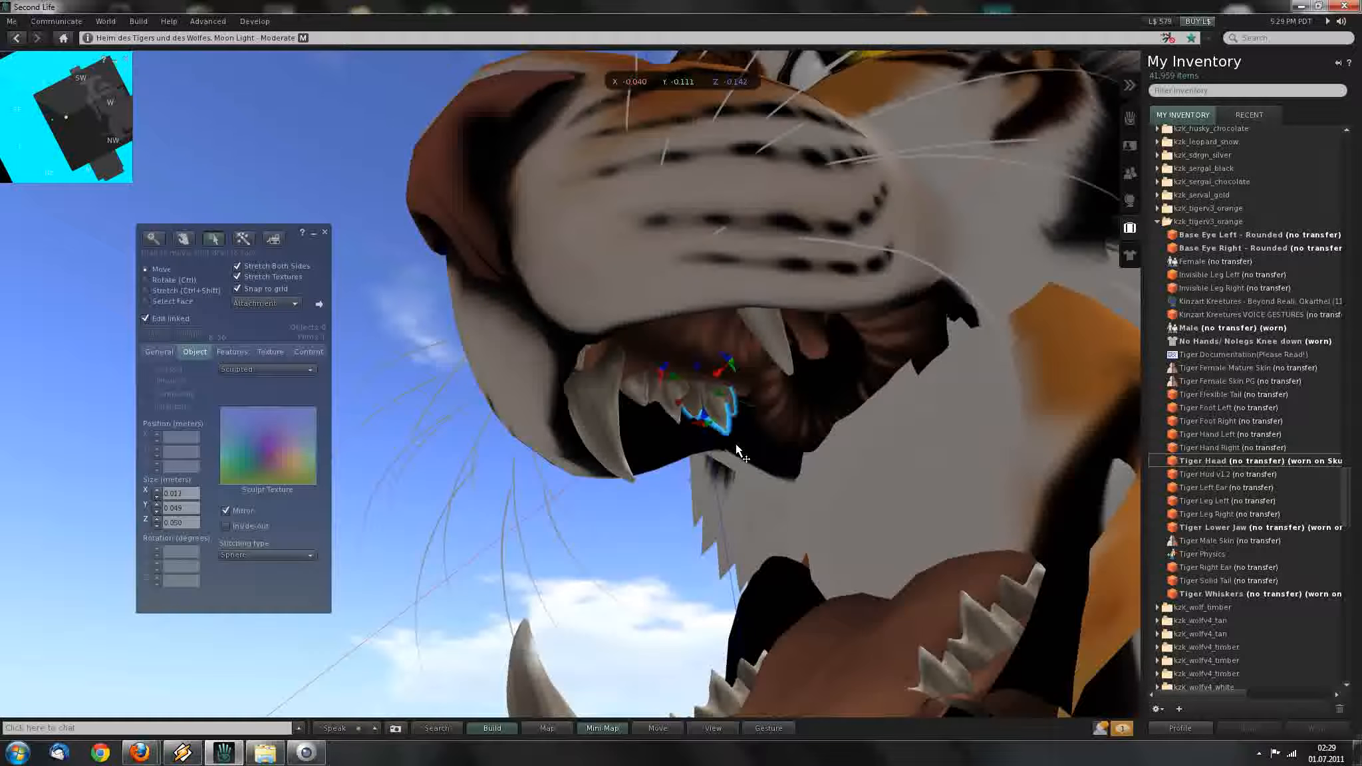
key("Escape")
Stretch the small lower teeth and the back-row tooth in the lower jaw.
left_click_drag(721, 511, 721, 446, "alt")
left_click(657, 459)
left_click_drag(701, 457, 715, 451, "ctrl+shift")
left_click(814, 415)
mouse_move(857, 407)
left_mouse_down("ctrl+shift")
mouse_move(842, 412)
mouse_move(877, 398)
mouse_move(843, 409)
left_mouse_up("ctrl+shift")
left_click(658, 460)
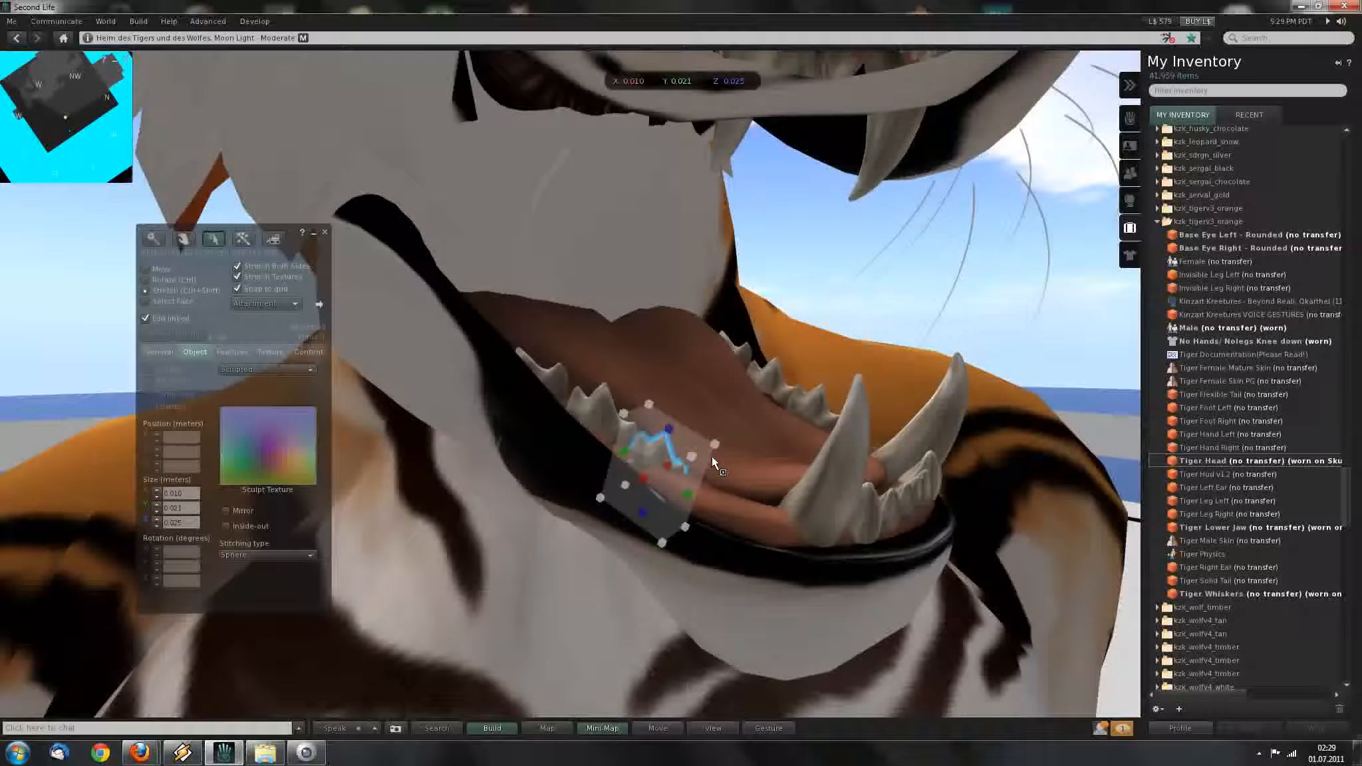
left_click_drag(712, 447, 743, 438, "ctrl+shift")
Lengthen the adjacent tooth to Y 0.039 and stretch the left tooth.
left_click(606, 415)
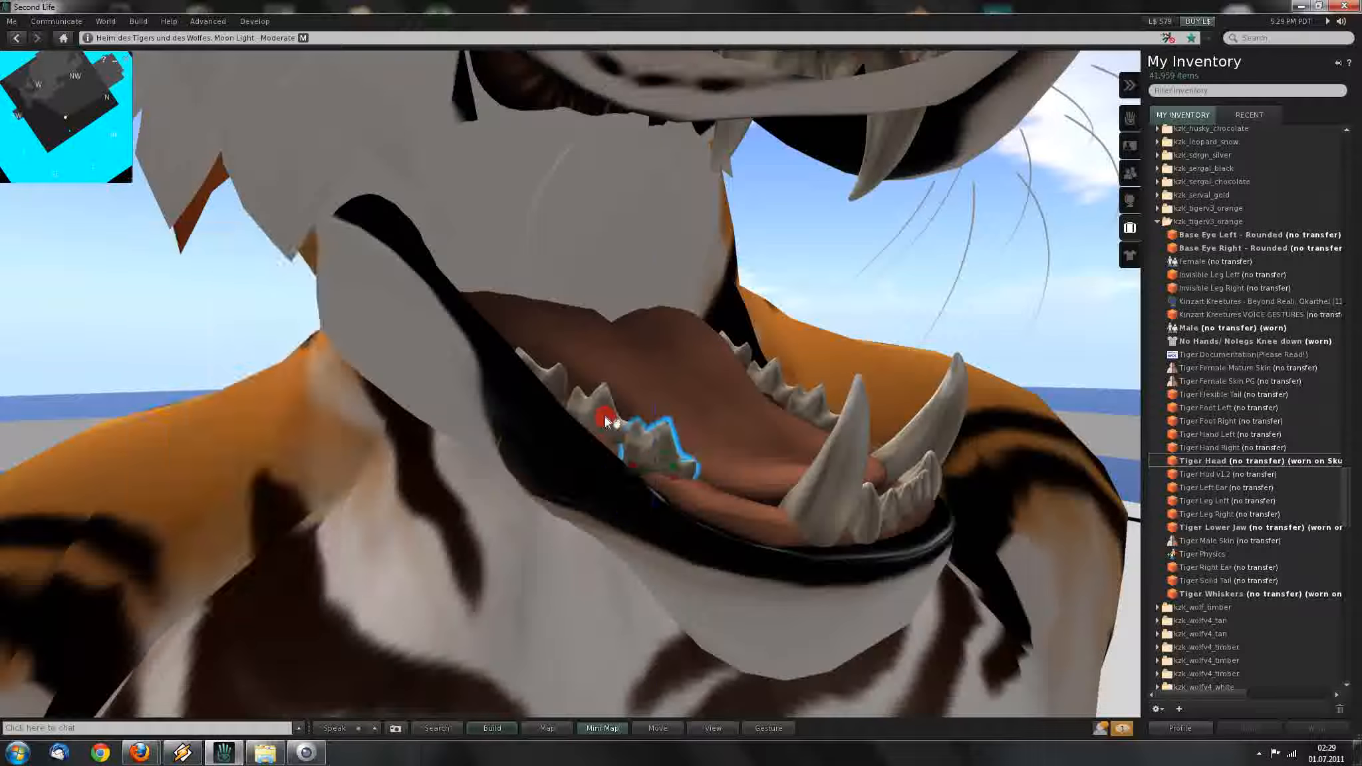
left_click_drag(682, 398, 689, 395, "ctrl+shift")
left_click(548, 379)
left_click_drag(592, 320, 609, 318, "ctrl+shift")
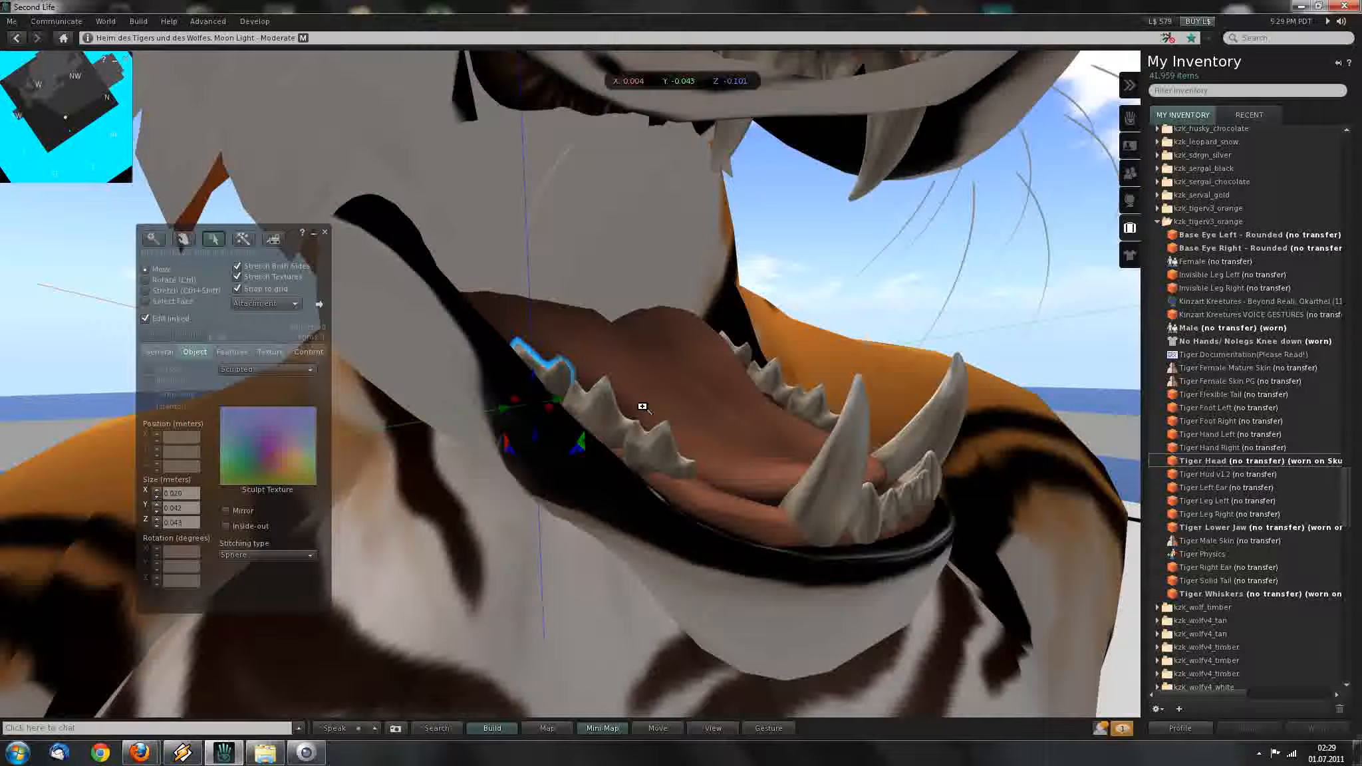
key("Escape")
mouse_move(681, 397)
left_mouse_down("alt")
mouse_move(677, 339)
mouse_move(680, 386)
mouse_move(683, 359)
mouse_move(699, 406)
mouse_move(679, 399)
left_mouse_up("alt")
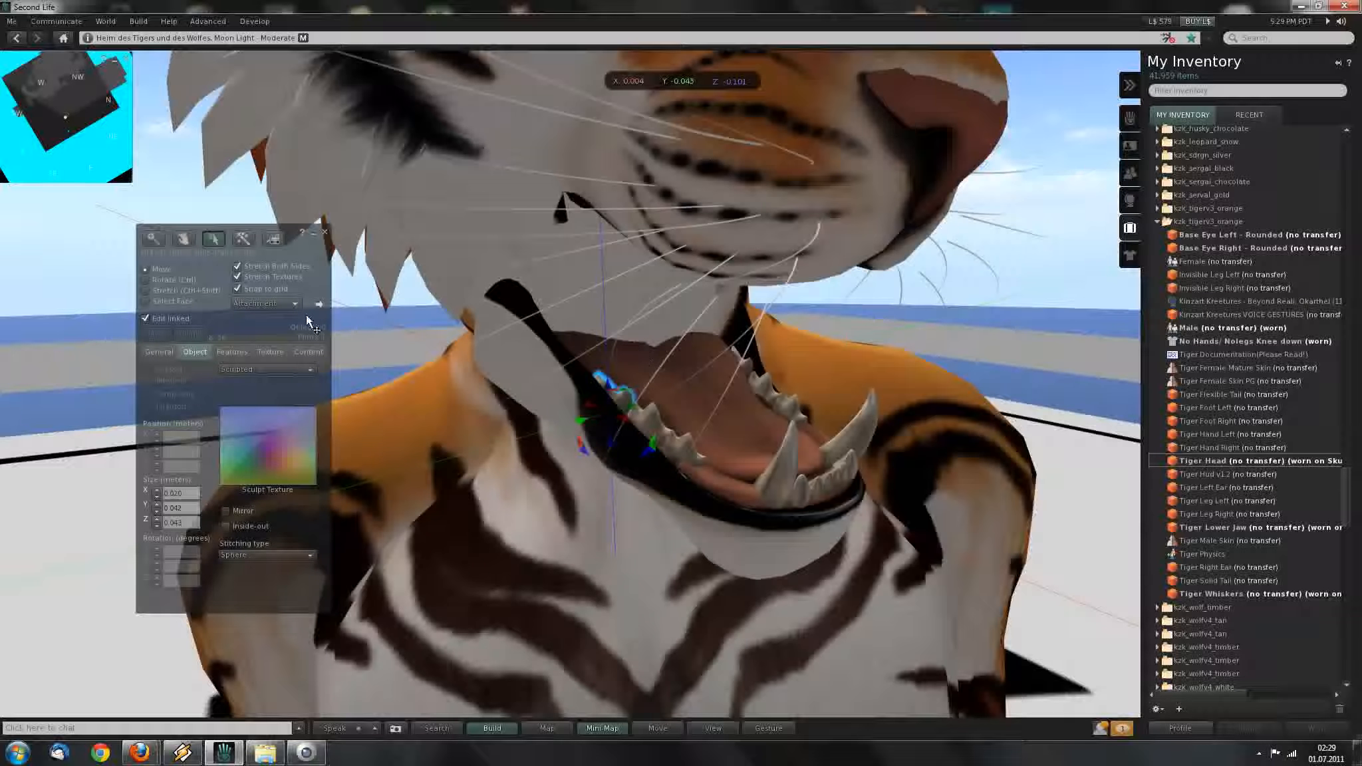
Select the whole linked jaw and orbit around it under the muzzle.
left_click(155, 318)
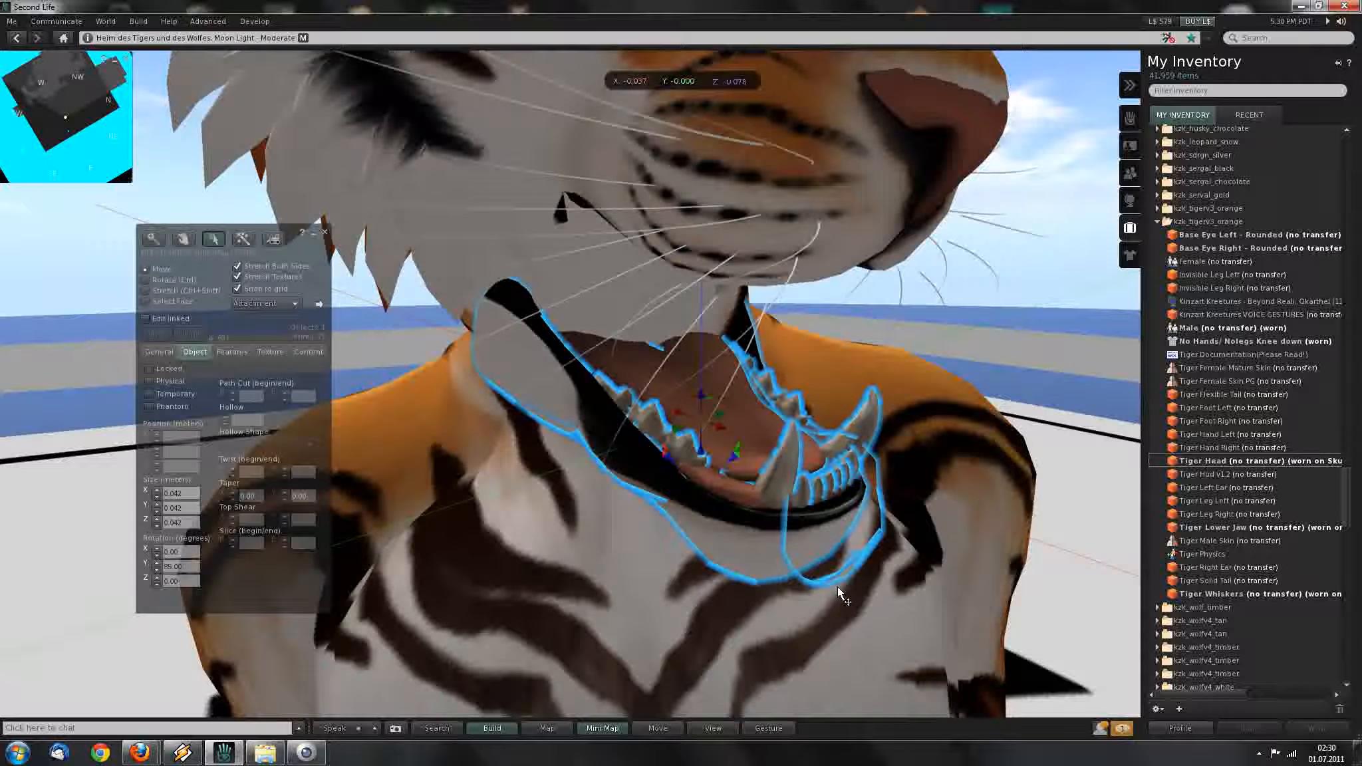
mouse_move(691, 403)
left_mouse_down("alt")
mouse_move(858, 392)
mouse_move(681, 395)
mouse_move(665, 416)
mouse_move(678, 379)
mouse_move(673, 390)
left_mouse_up("alt")
left_click(674, 394, "alt")
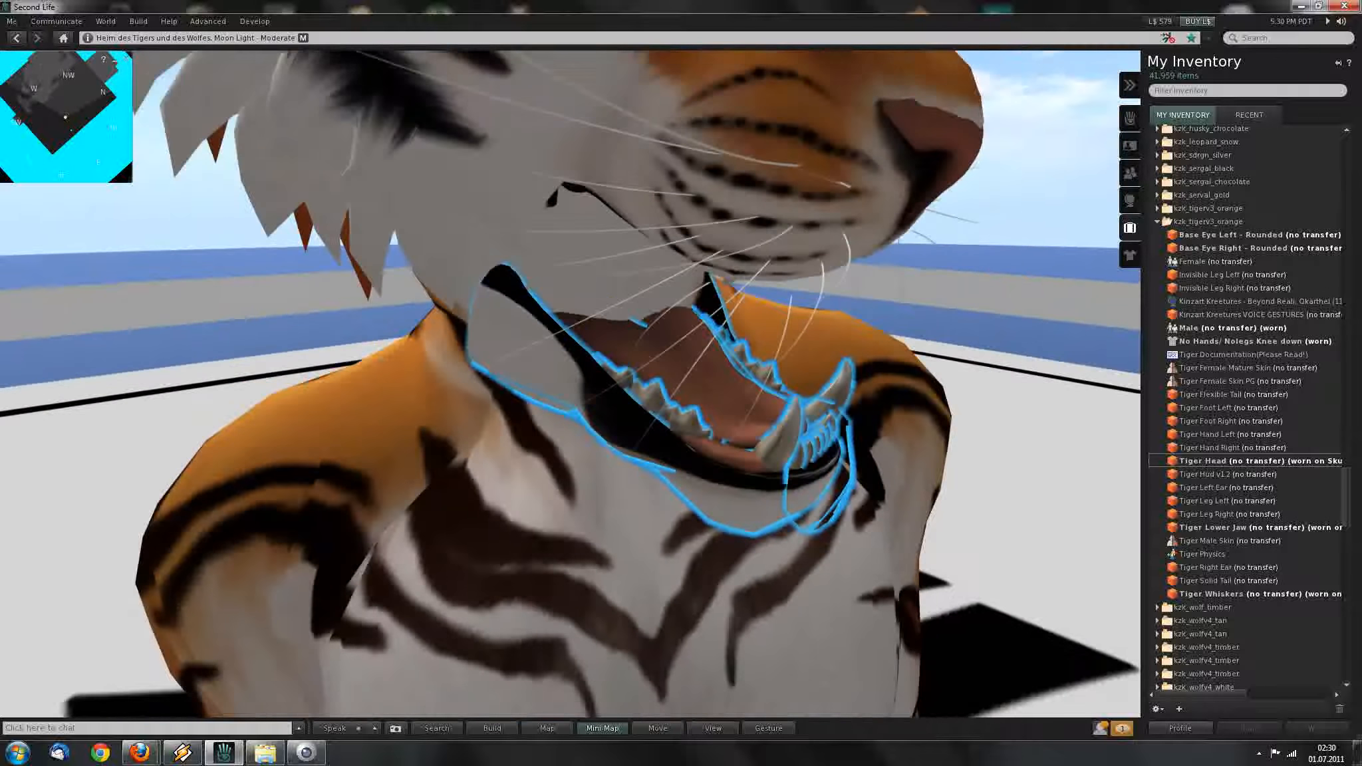
left_click_drag(681, 379, 681, 395, "alt")
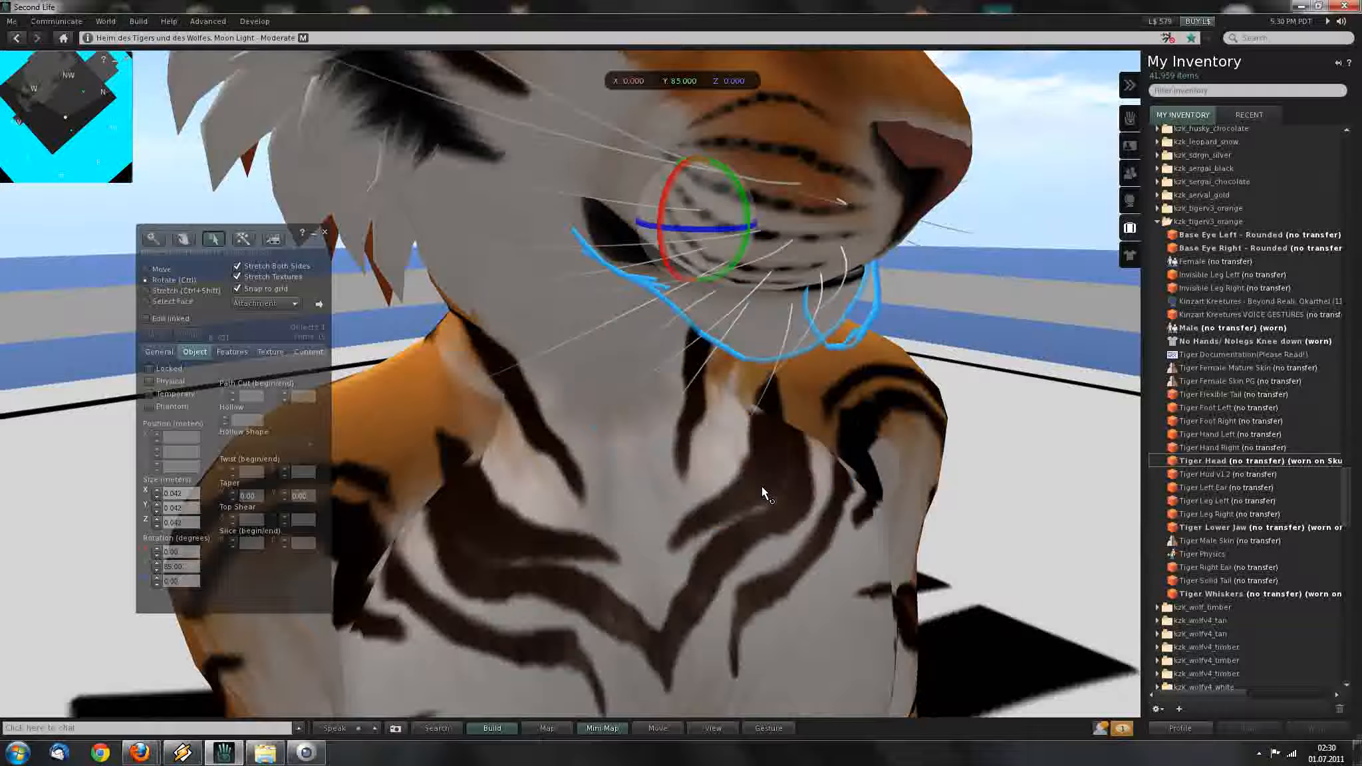
left_click_drag(710, 284, 681, 396, "alt")
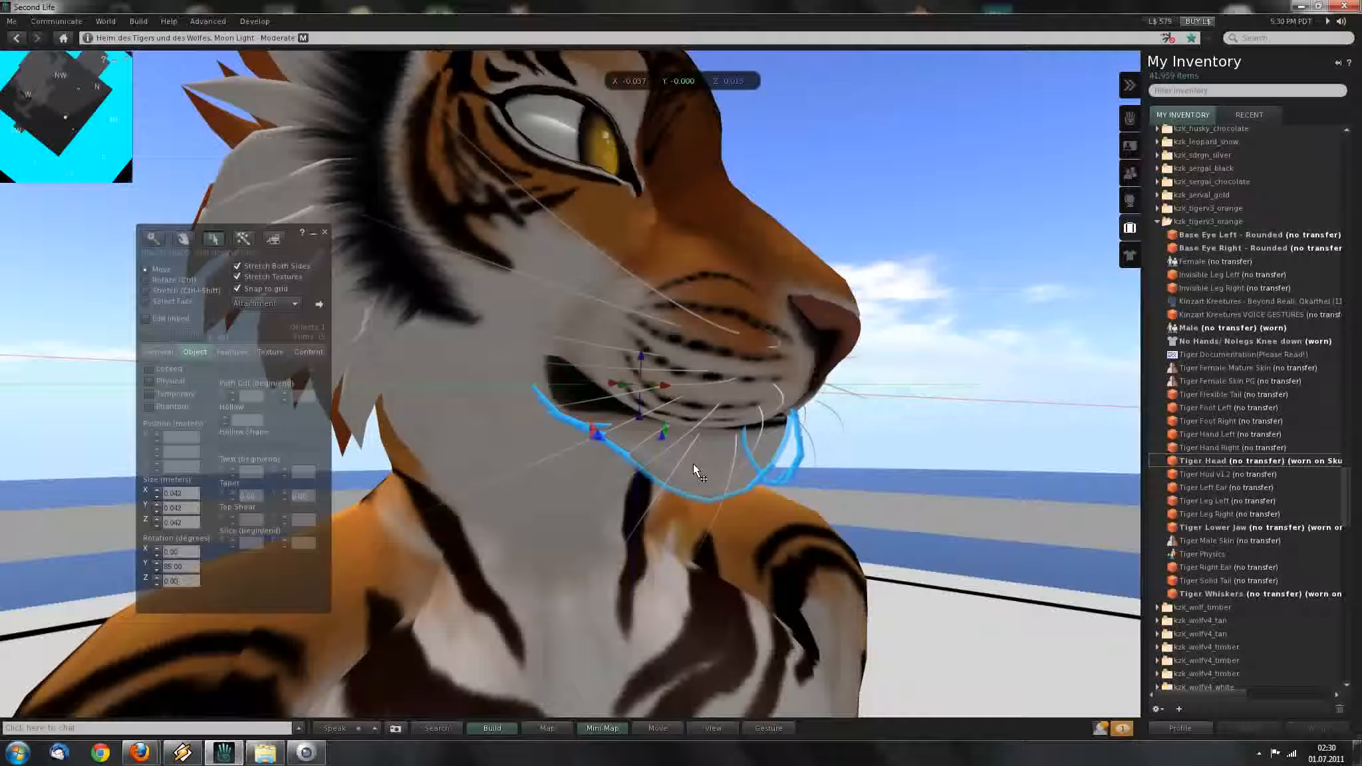
left_click_drag(690, 467, 598, 399, "alt")
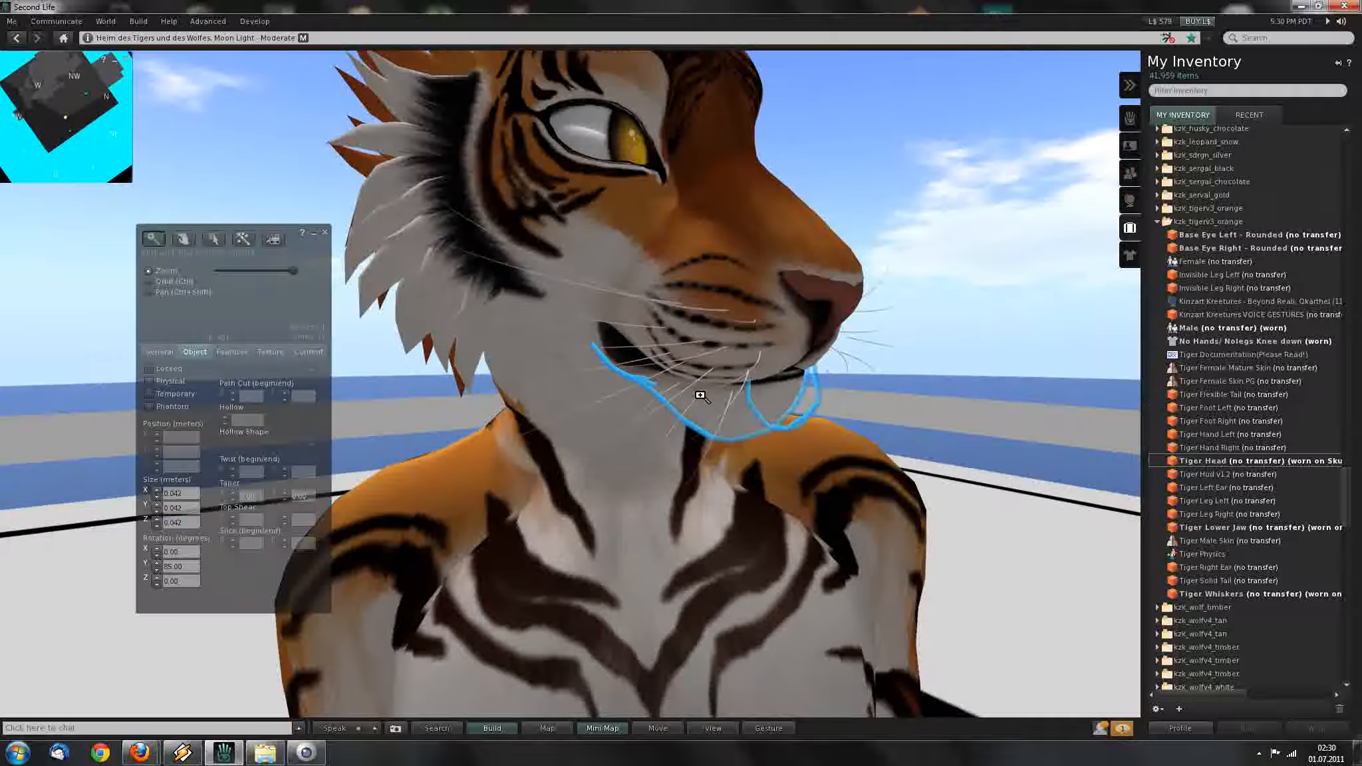
left_click_drag(811, 320, 689, 419, "alt")
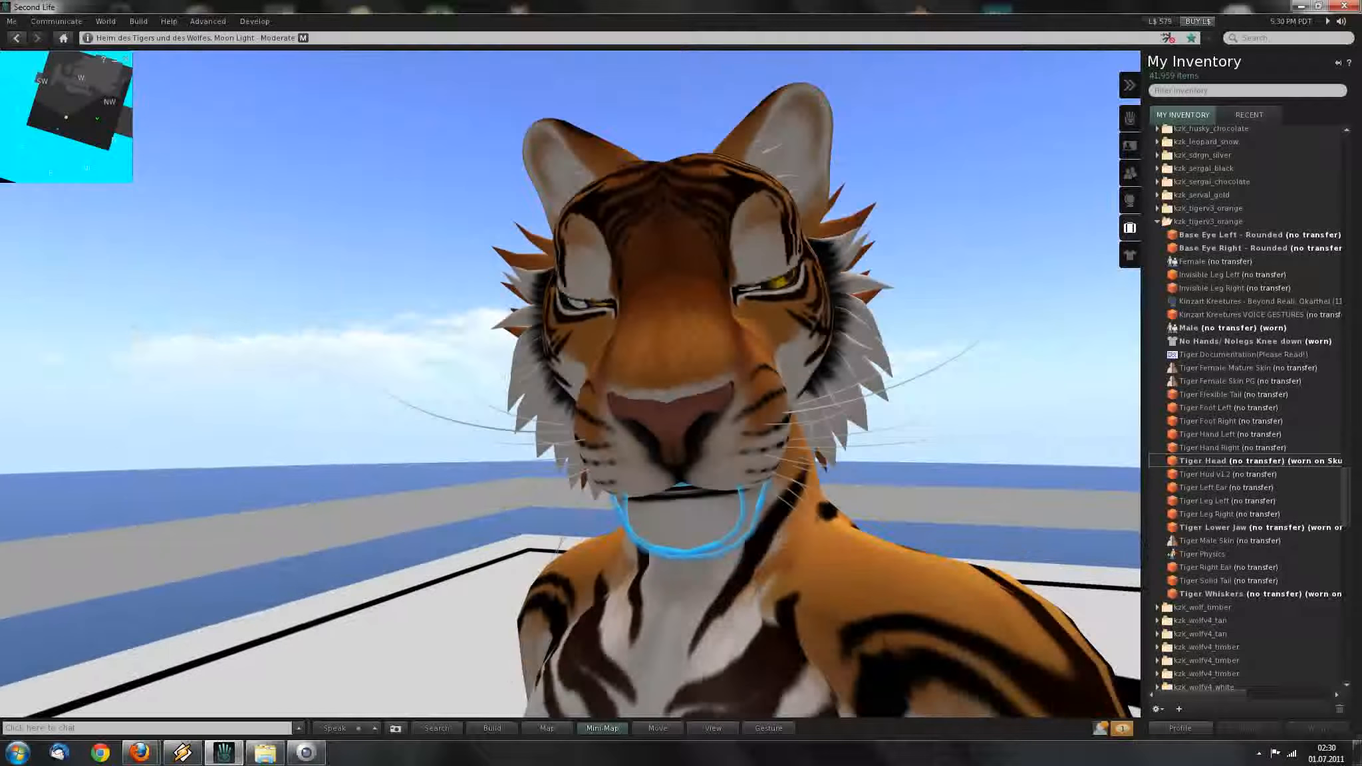
Select the tiger head together with both ears.
left_click_drag(712, 474, 678, 513, "alt")
left_click_drag(659, 333, 666, 512, "alt")
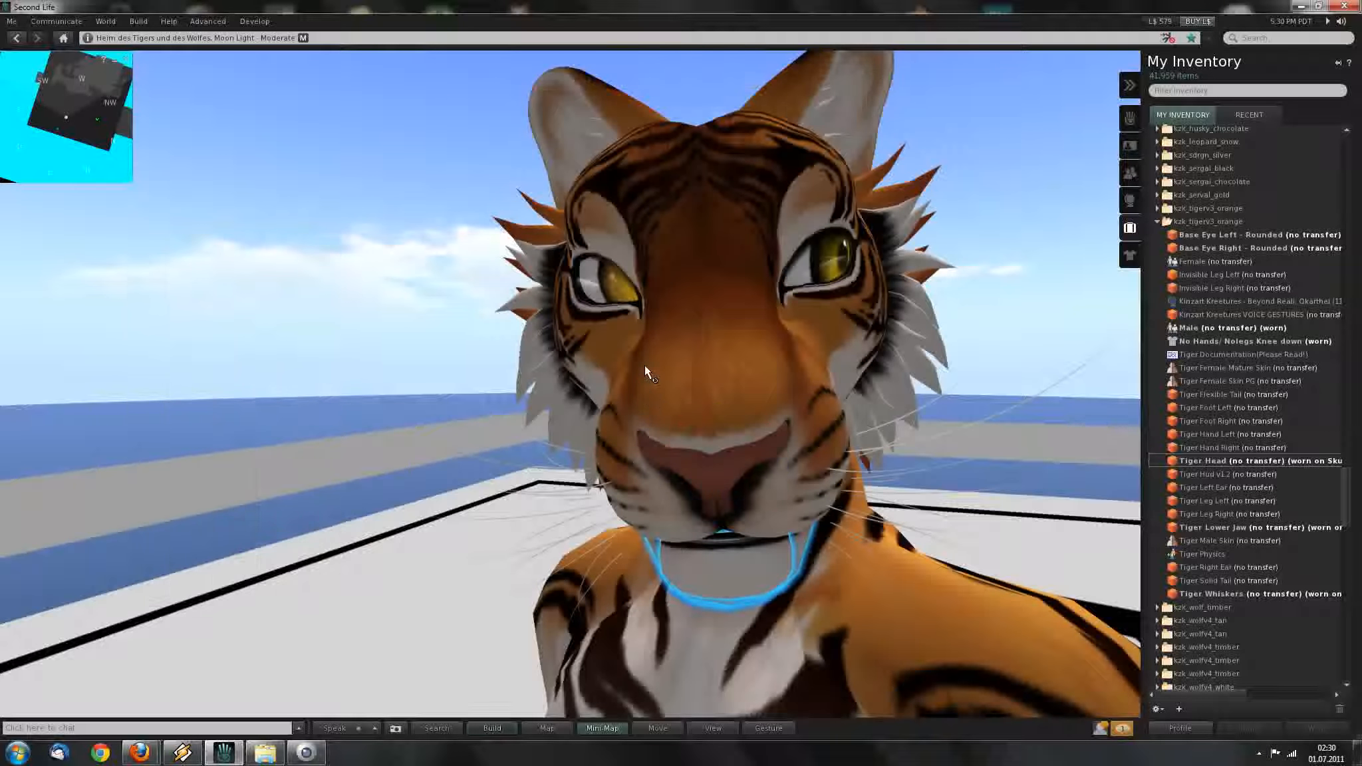
left_click(645, 365, "shift")
left_click(575, 261, "shift")
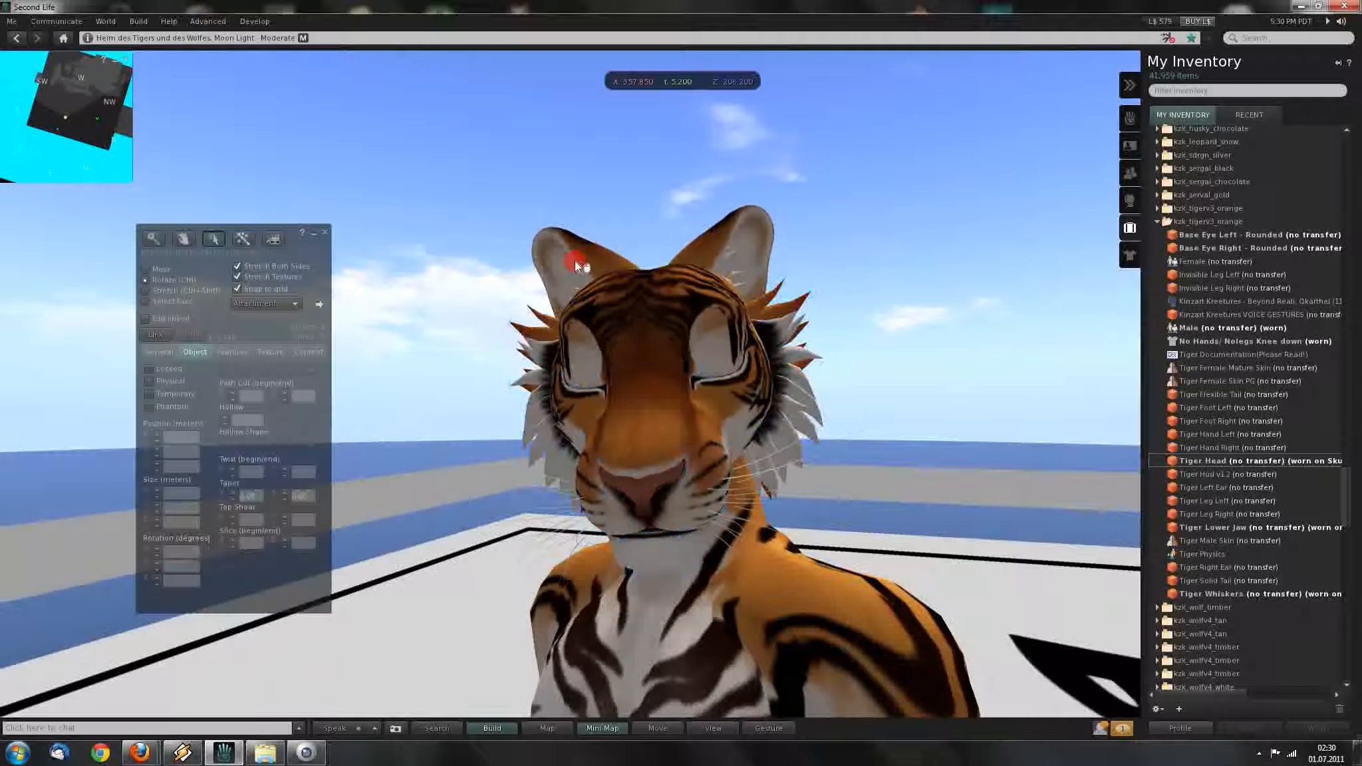
left_click(542, 251, "shift")
left_click(755, 256, "shift")
Stretch the head-and-ears selection slightly and close the Build floater.
left_click_drag(666, 432, 687, 384, "alt")
key("ctrl+shift")
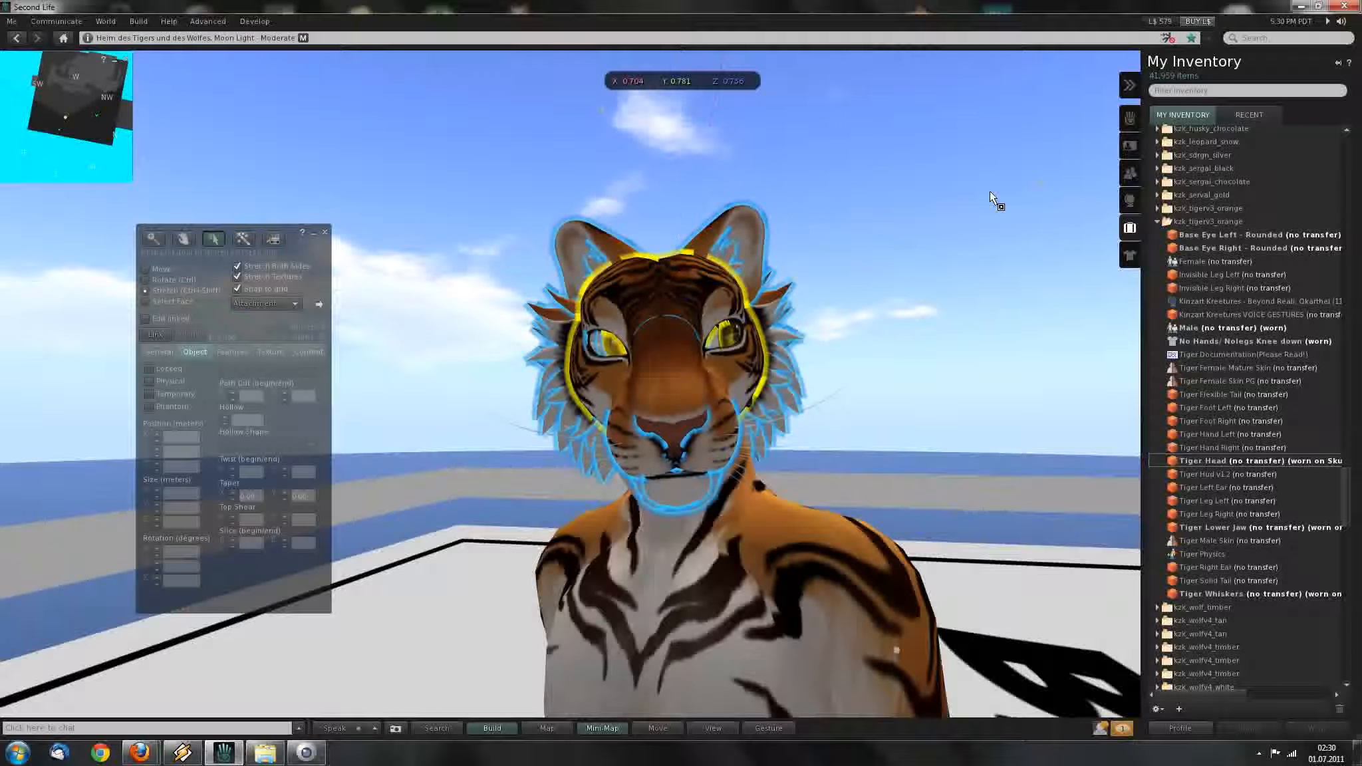
key("ctrl+b")
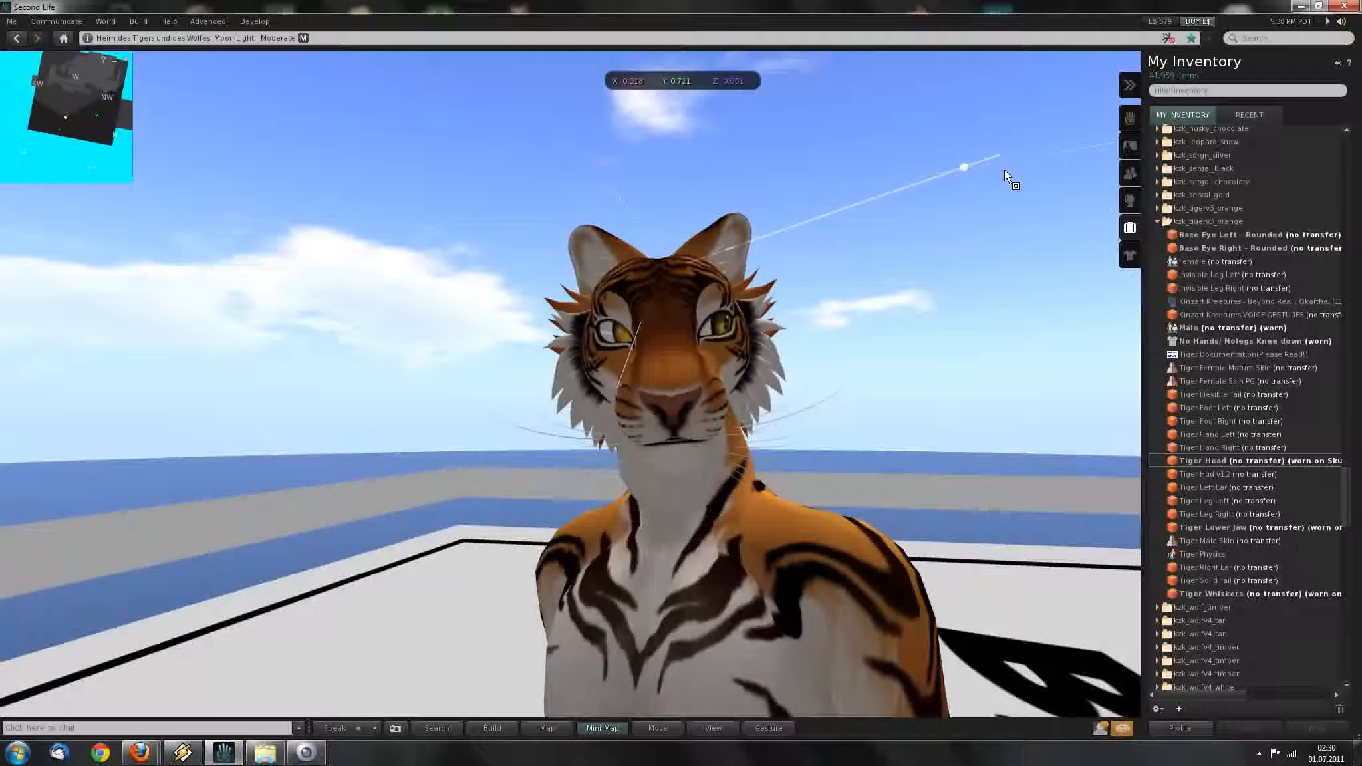
left_click_drag(958, 191, 1042, 189)
Orbit around the finished tiger avatar, ending on its upper body.
left_click_drag(690, 402, 785, 515, "alt")
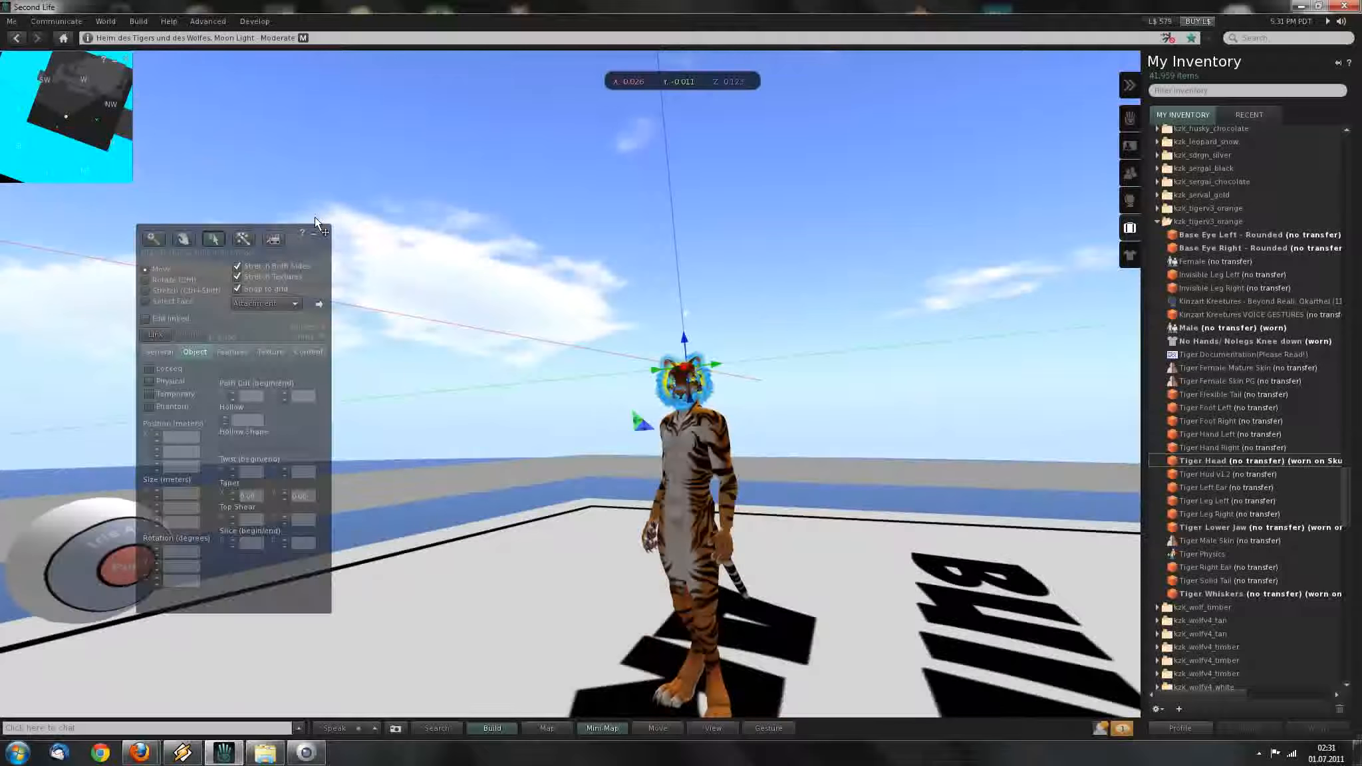
left_click(322, 232)
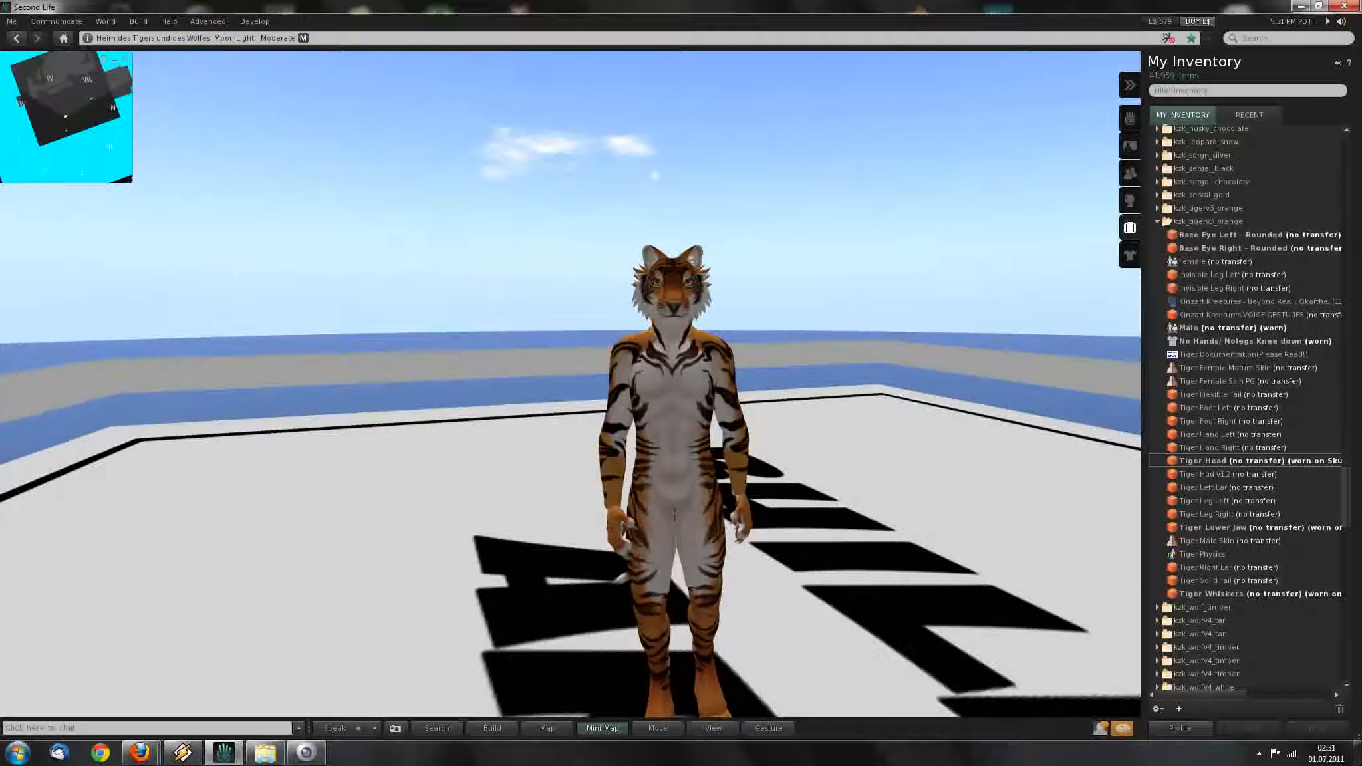
left_click_drag(686, 392, 558, 392, "alt")
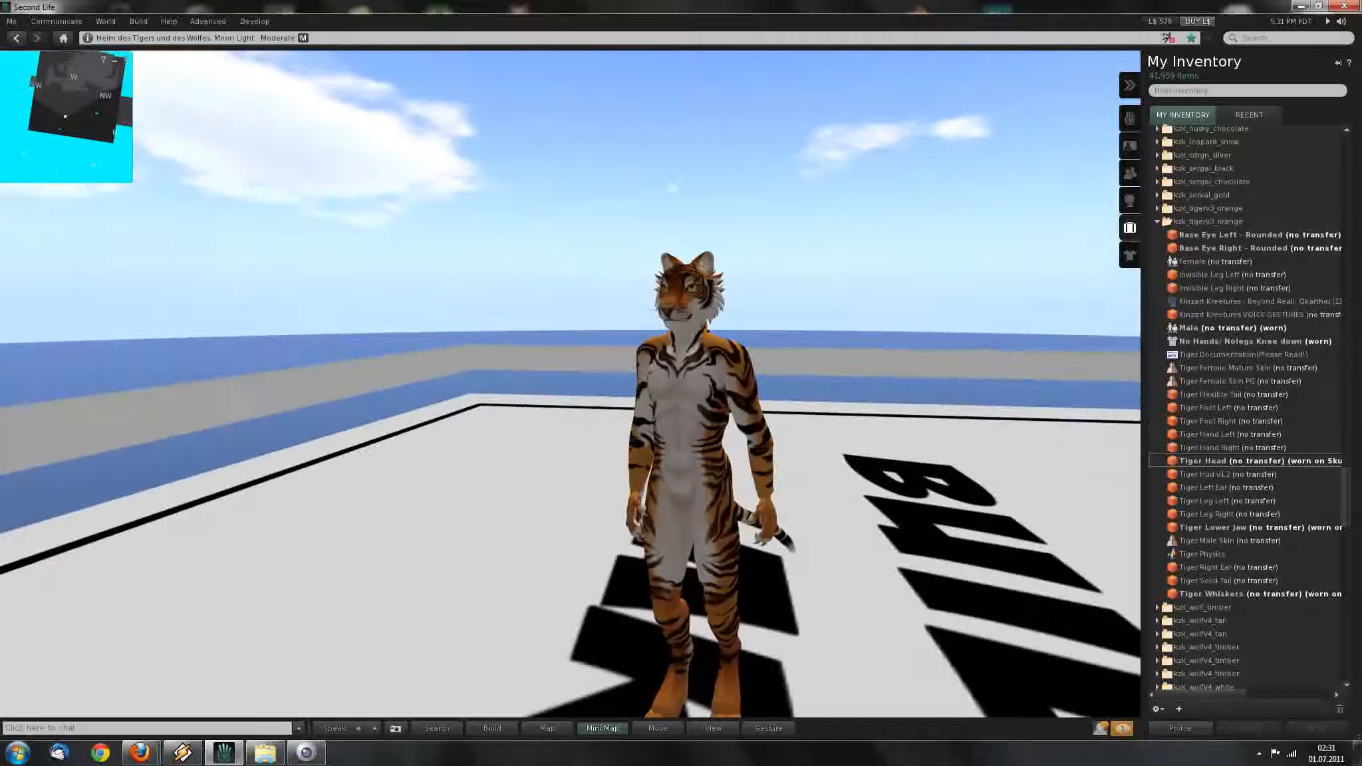
left_click_drag(685, 392, 751, 396, "alt")
left_click_drag(673, 349, 727, 299, "alt")
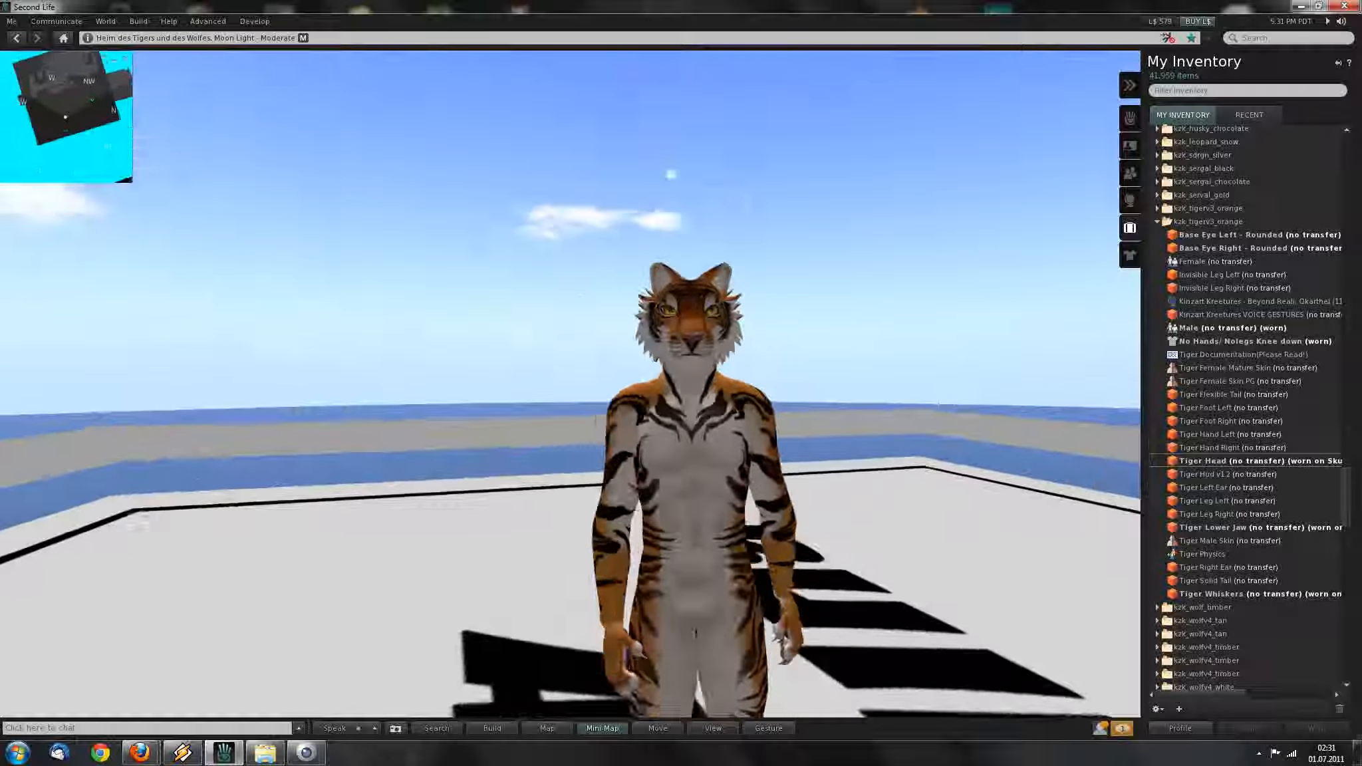